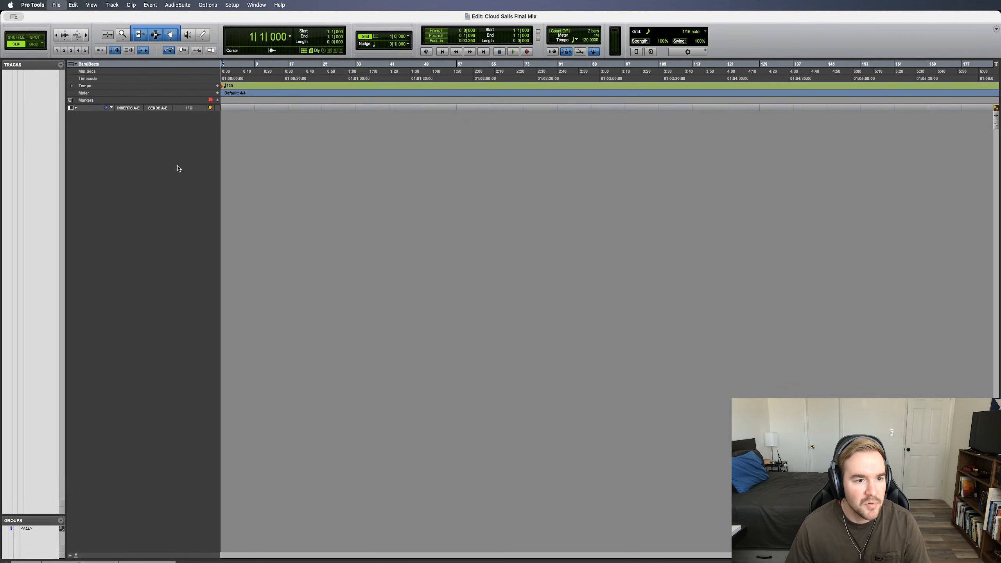
Import the MIDI file Cloud_Sails_MIDI.mid from the Cloud Sails folder to bring its tempo map and tracks into the session.
key("alt+super+i")
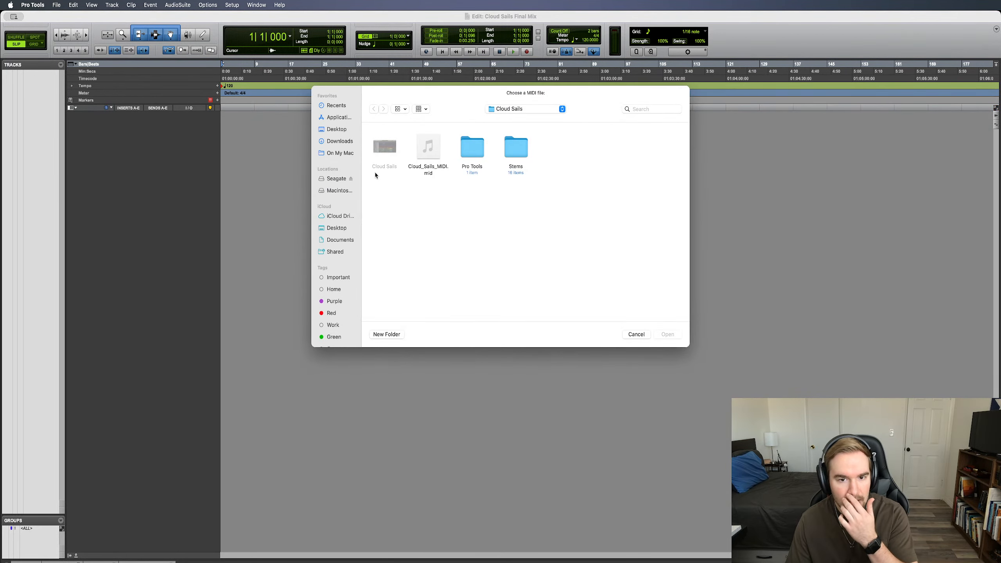
left_click(432, 173)
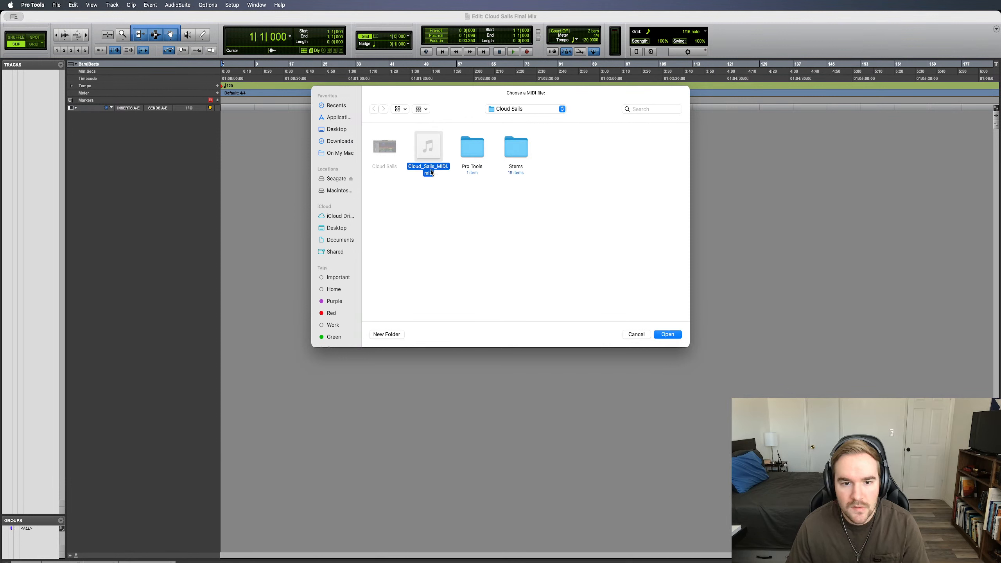
double_click(432, 173)
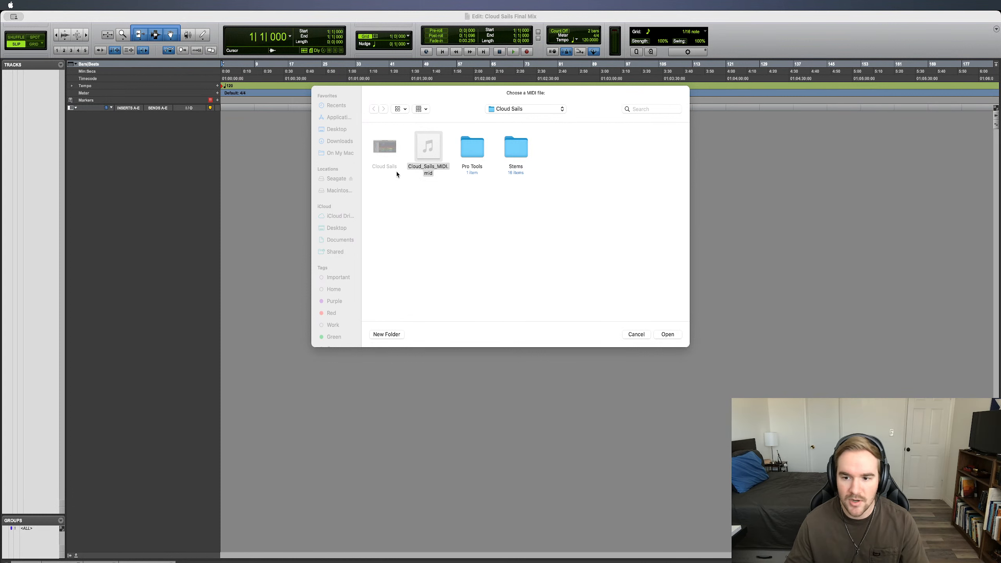
left_click(380, 186)
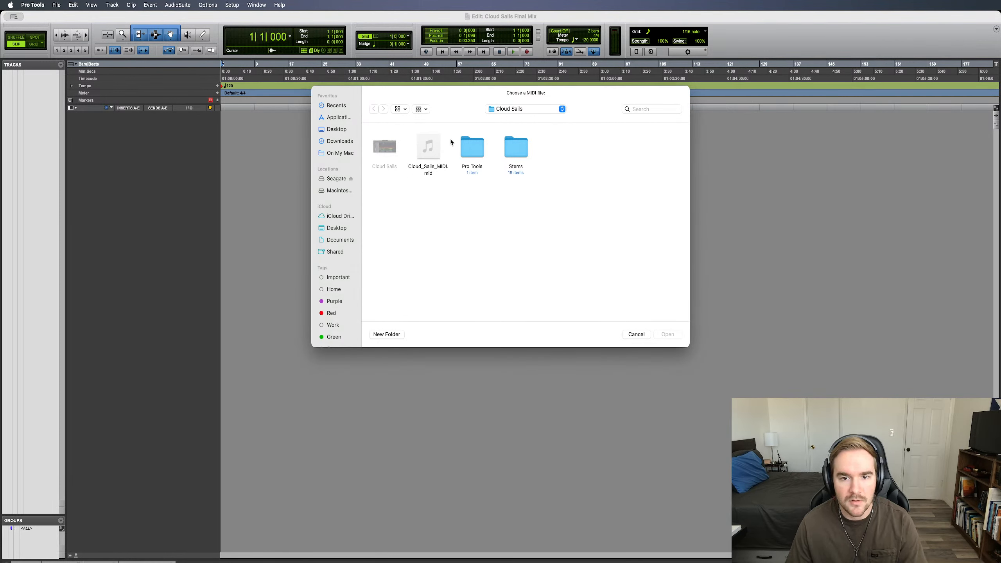
left_click(441, 152)
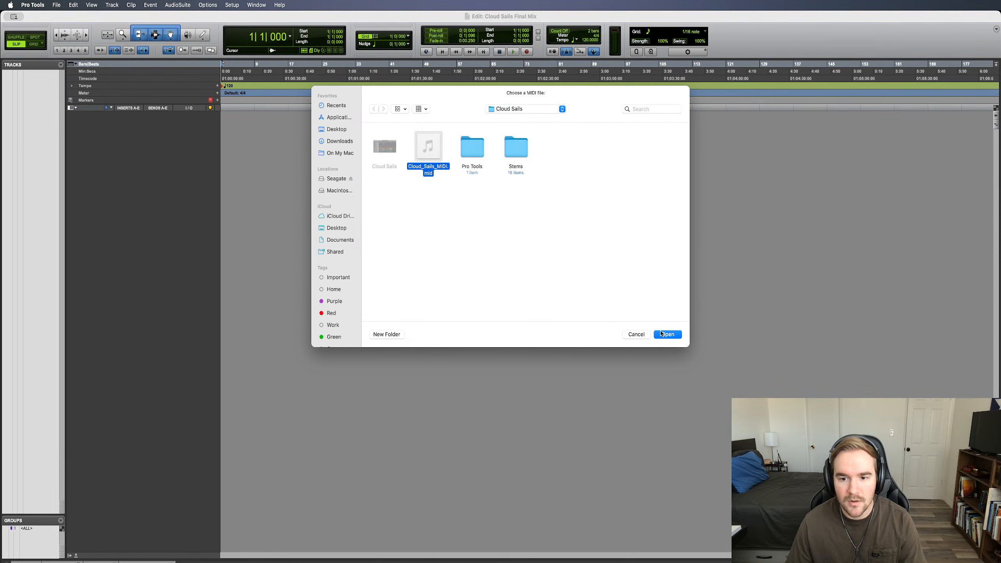
left_click(661, 334)
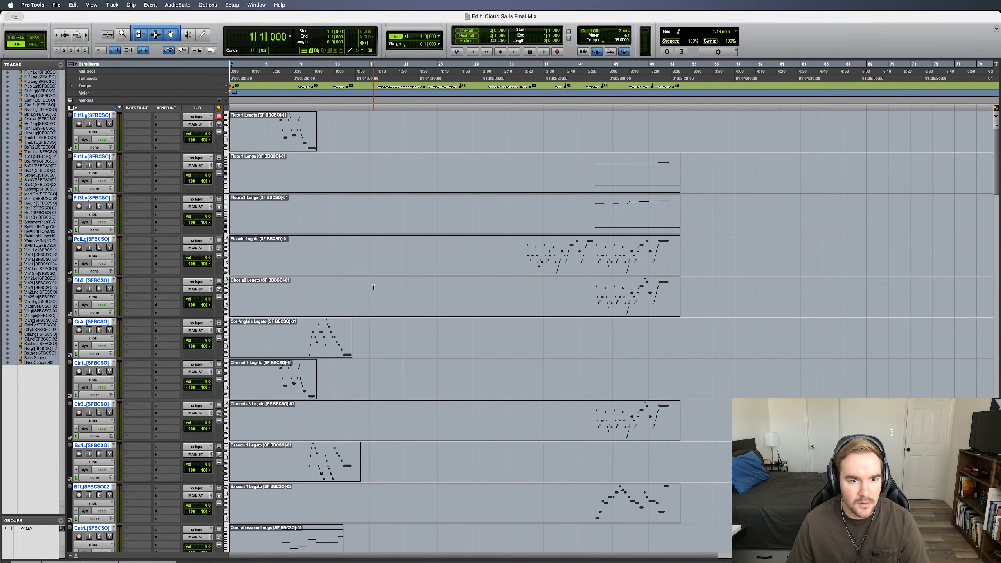
Delete all of the imported MIDI tracks, including their active clips.
scroll(336, 261, "down", 20)
scroll(335, 261, "down", 20)
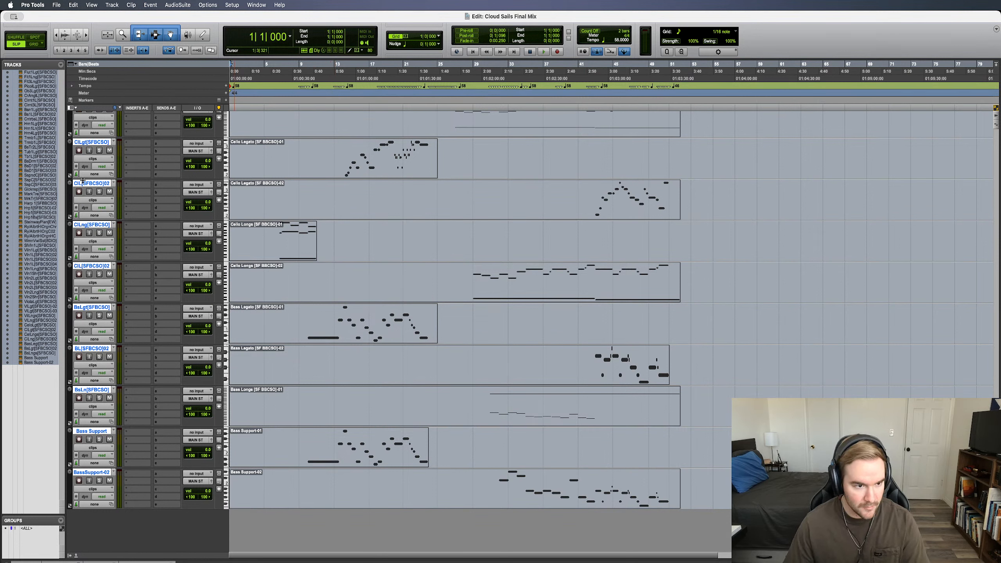
right_click(39, 240)
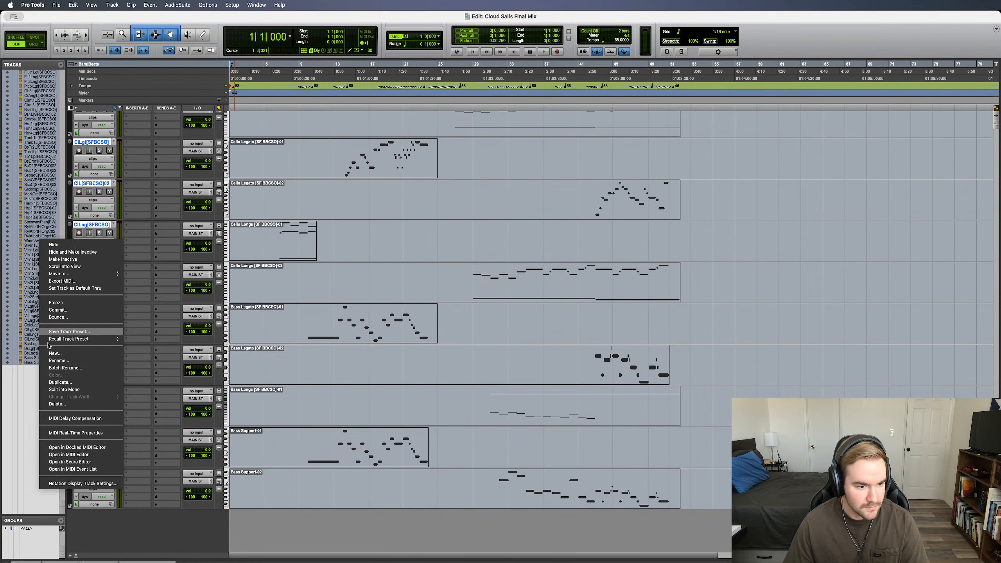
left_click(64, 405)
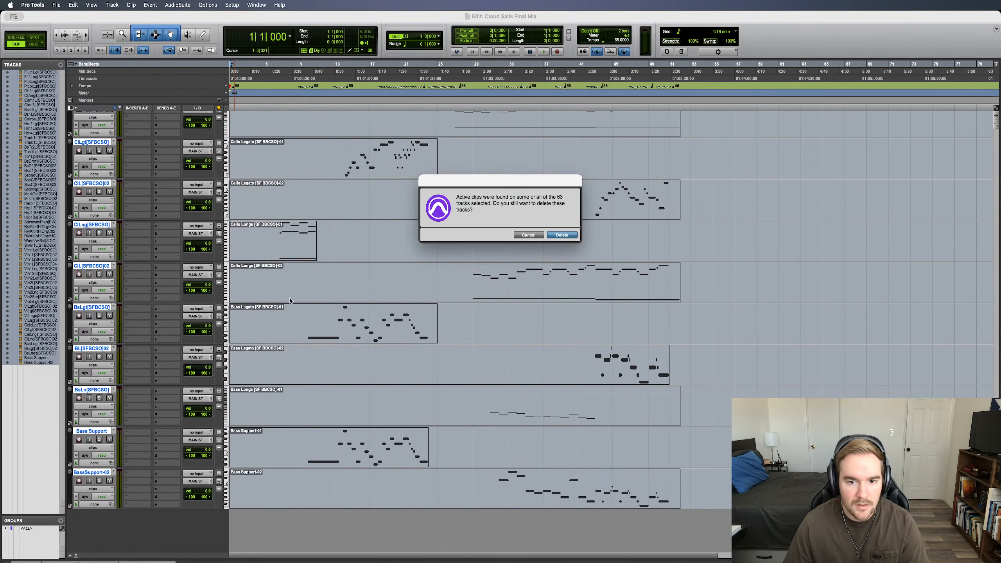
left_click(563, 235)
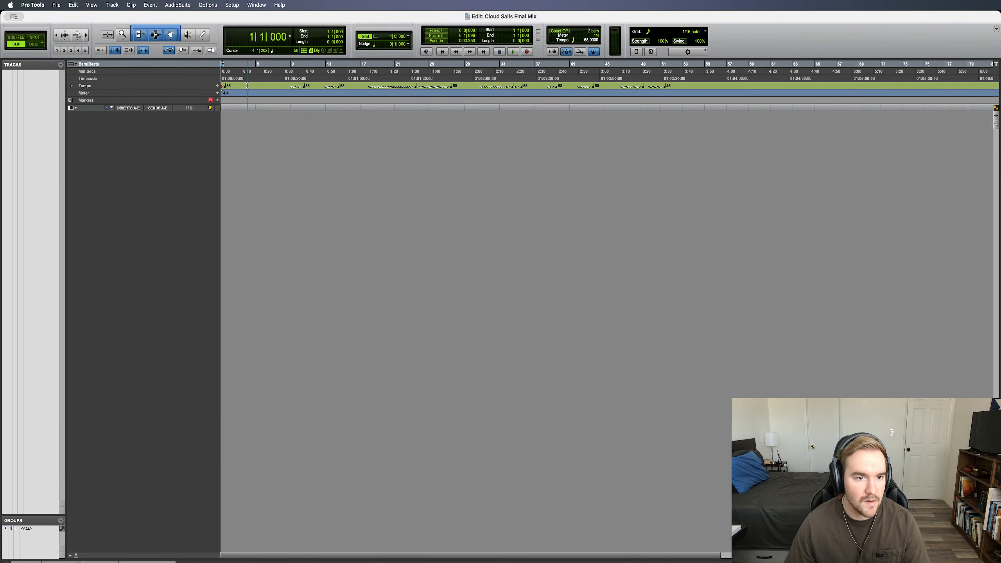
key("shift+super+i")
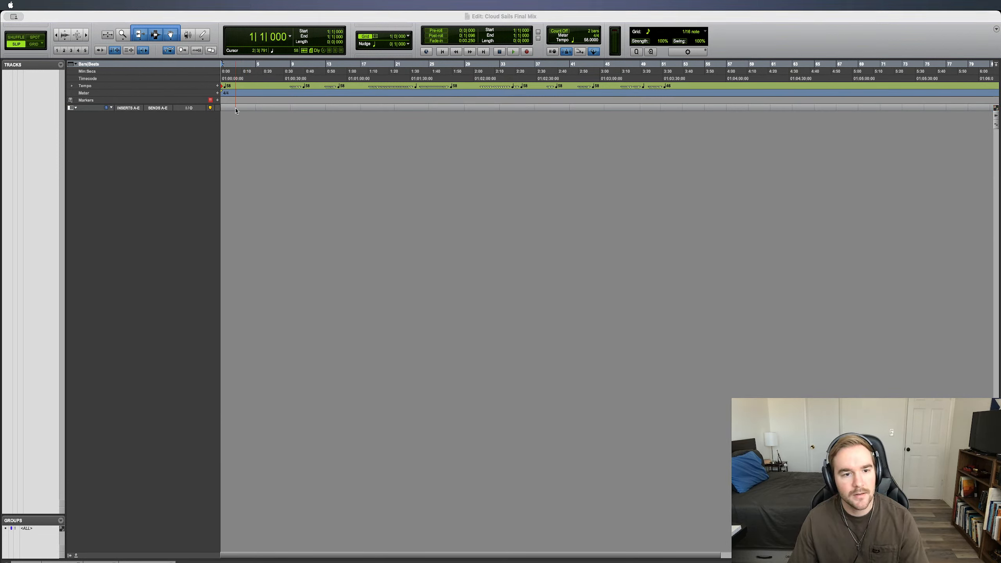
key("super+Tab")
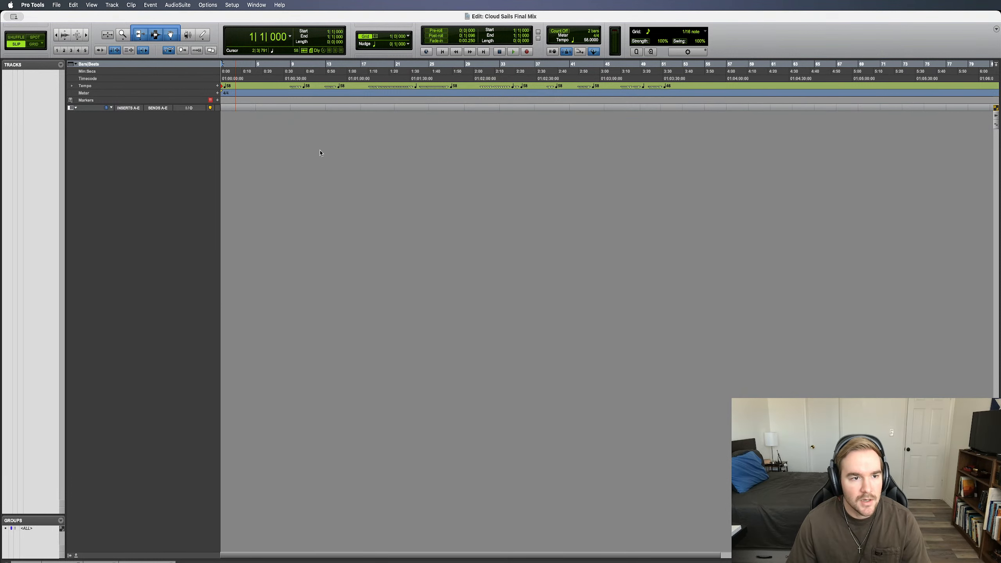
Show the clip list and clear all leftover MIDI clips from the session.
left_click(996, 28)
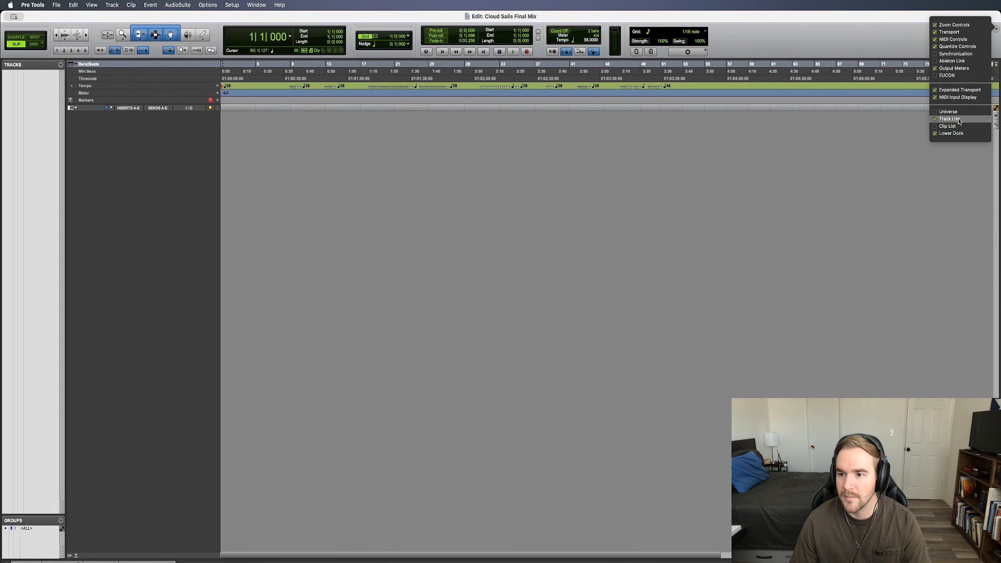
left_click(948, 127)
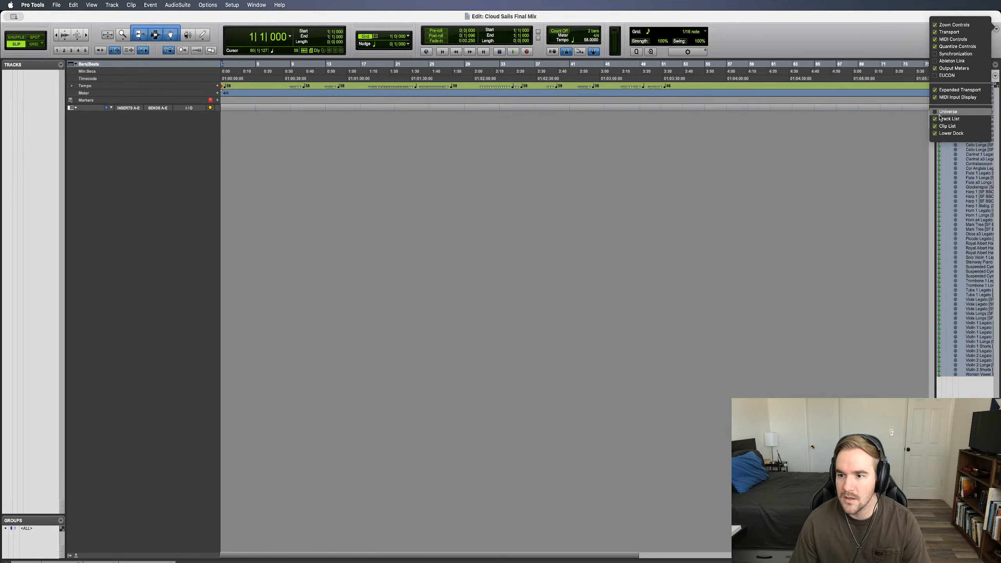
right_click(970, 190)
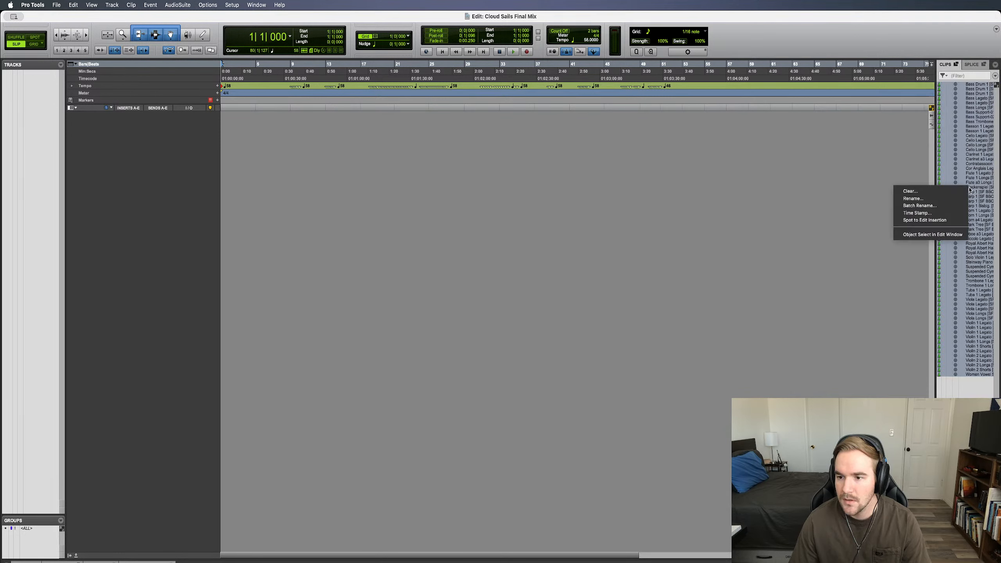
left_click(921, 193)
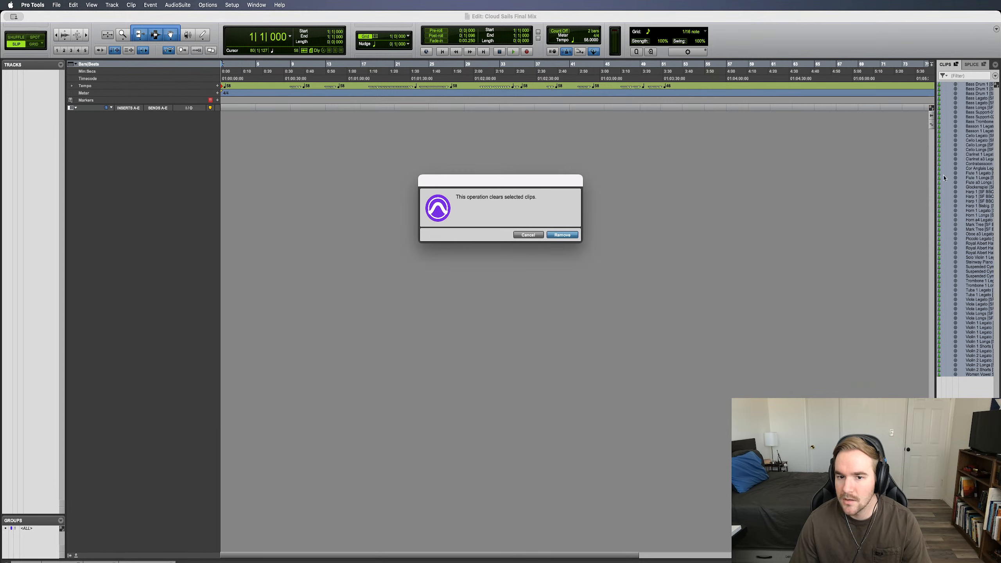
left_click(569, 235)
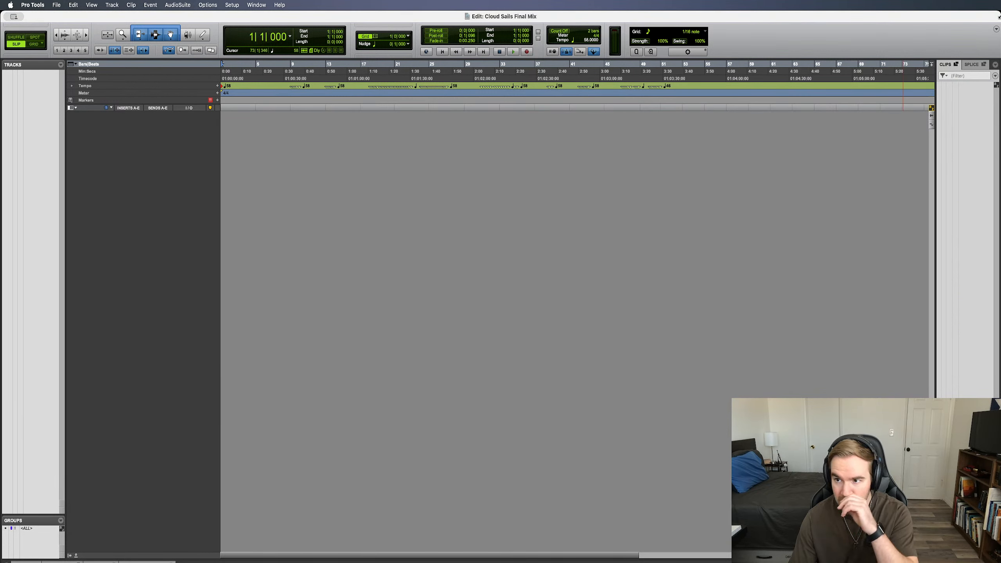
Hide the clip list again.
left_click(996, 29)
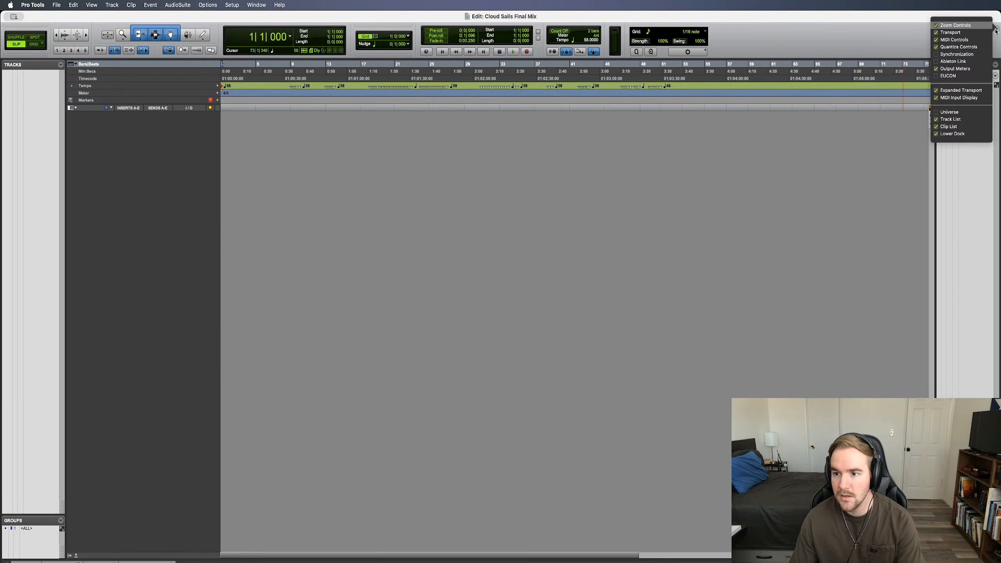
left_click(949, 127)
left_click(868, 166)
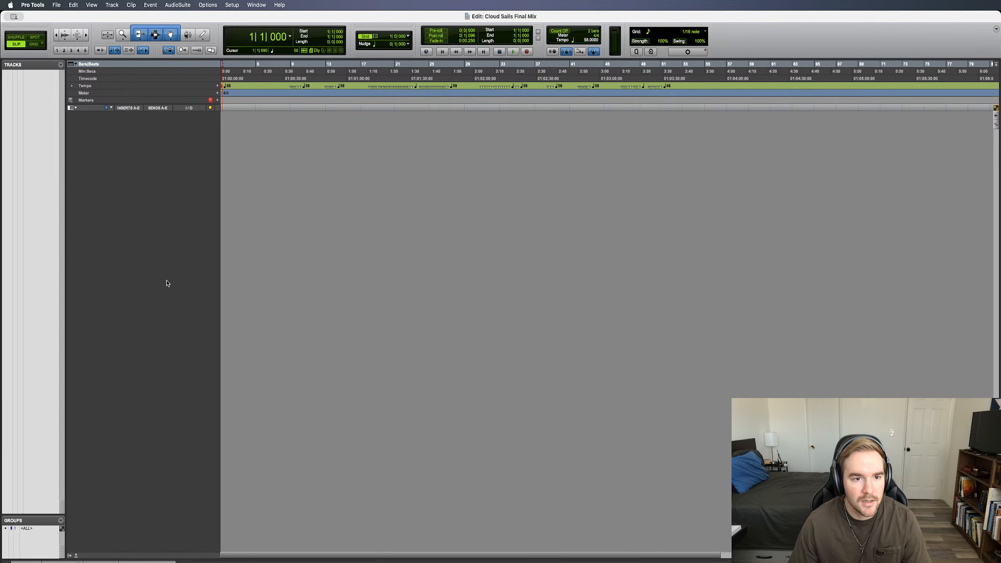
Create a click track and play the session from the start to audition the click.
left_click(228, 240)
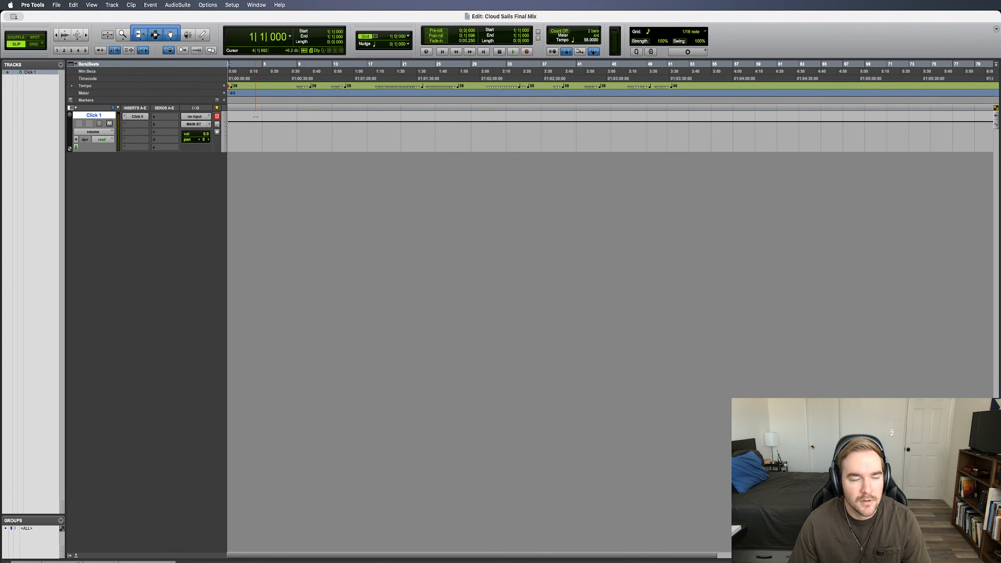
key("space")
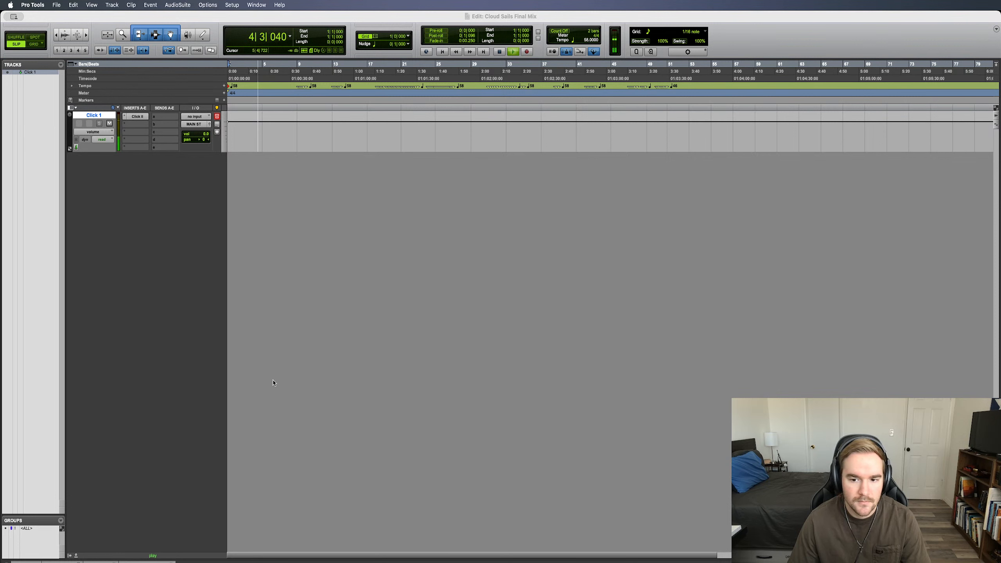
key("space")
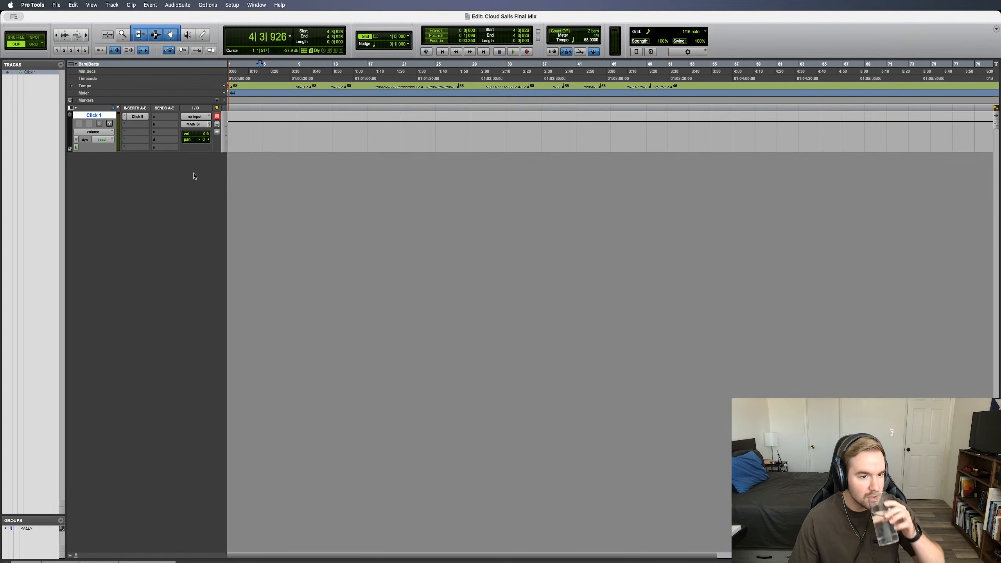
Start an audio import and open the Stems folder inside Cloud Sails.
key("super+shift+i")
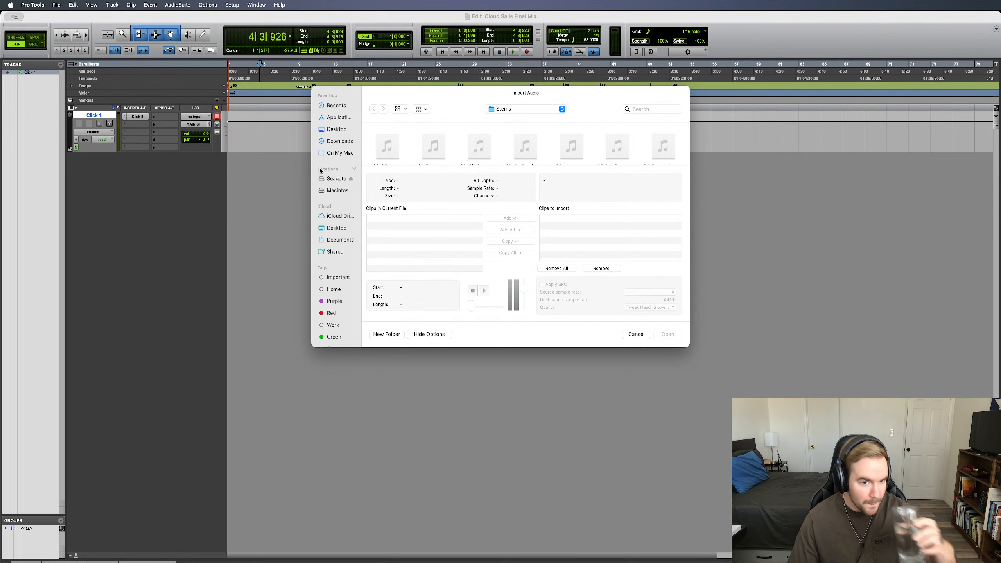
left_click(545, 109)
left_click(537, 117)
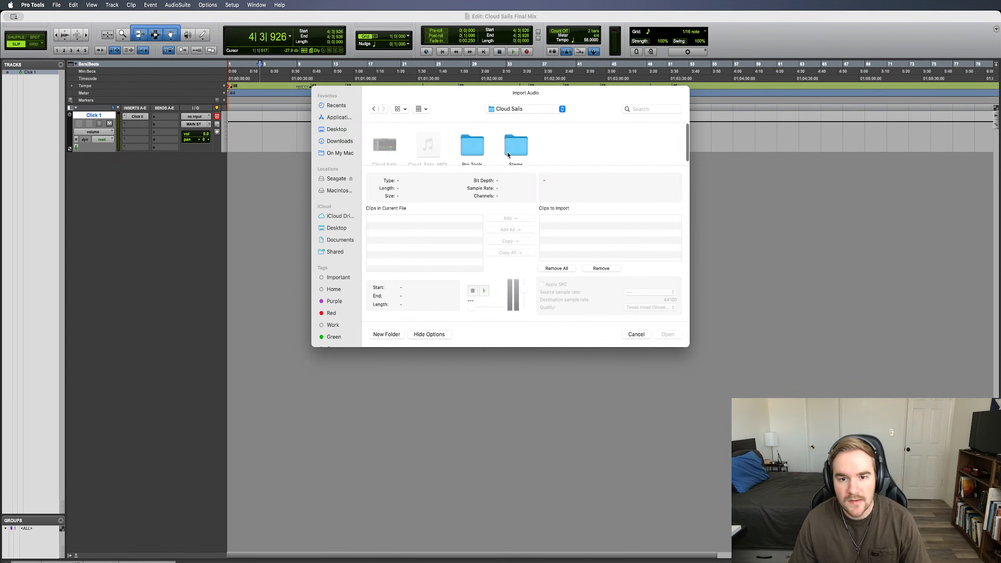
double_click(513, 148)
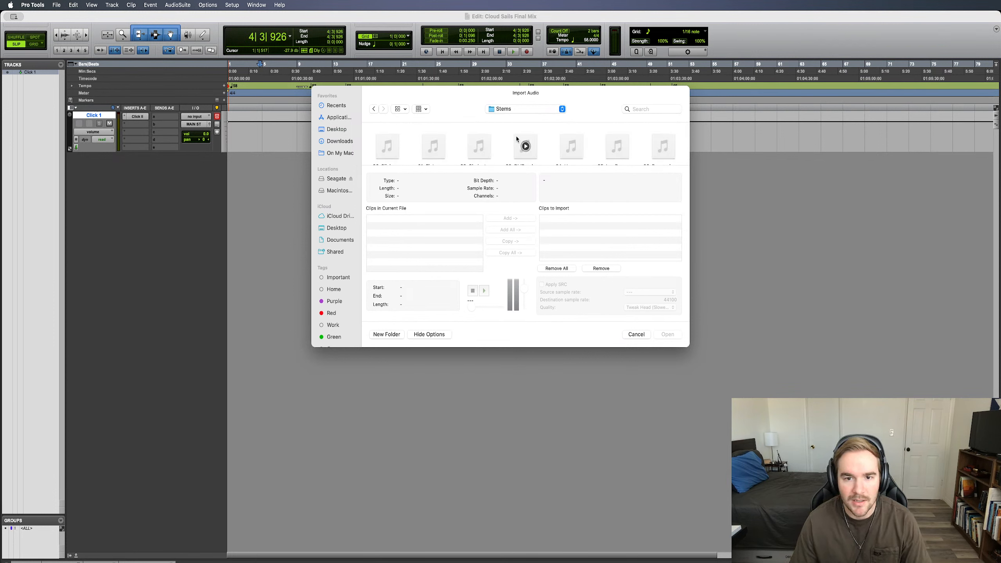
Examine the stem files available in the Stems folder, including the reference mix.
scroll(493, 146, "down", 5)
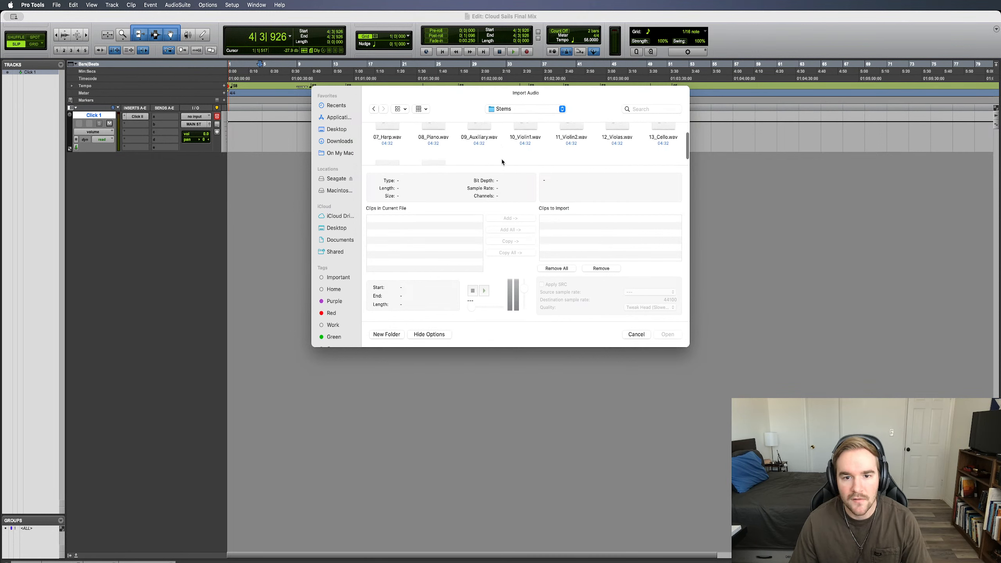
scroll(502, 160, "down", 2)
scroll(503, 159, "up", 1)
scroll(502, 159, "down", 1)
scroll(502, 158, "up", 2)
scroll(502, 159, "down", 2)
scroll(502, 158, "down", 4)
scroll(503, 158, "down", 2)
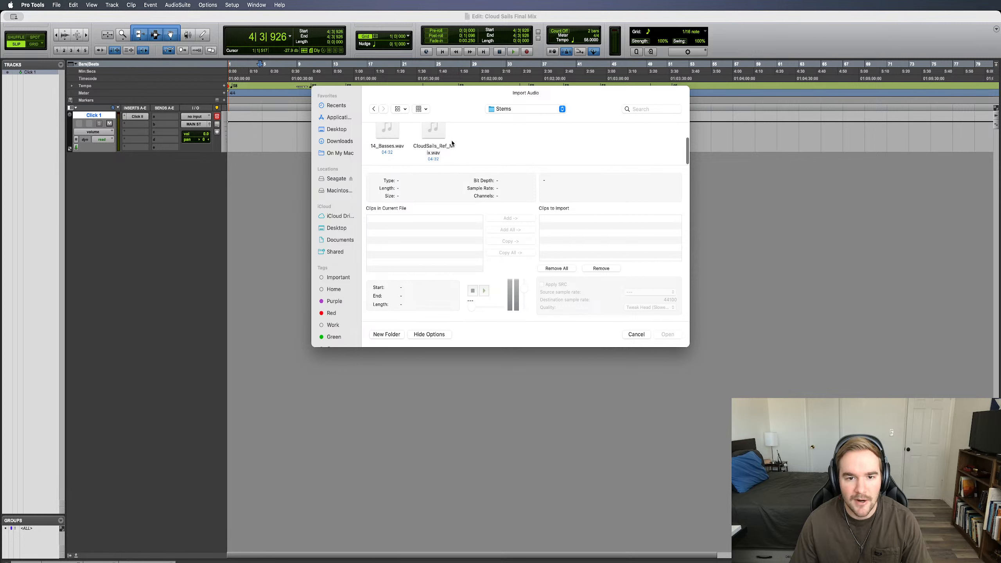
scroll(466, 145, "up", 10)
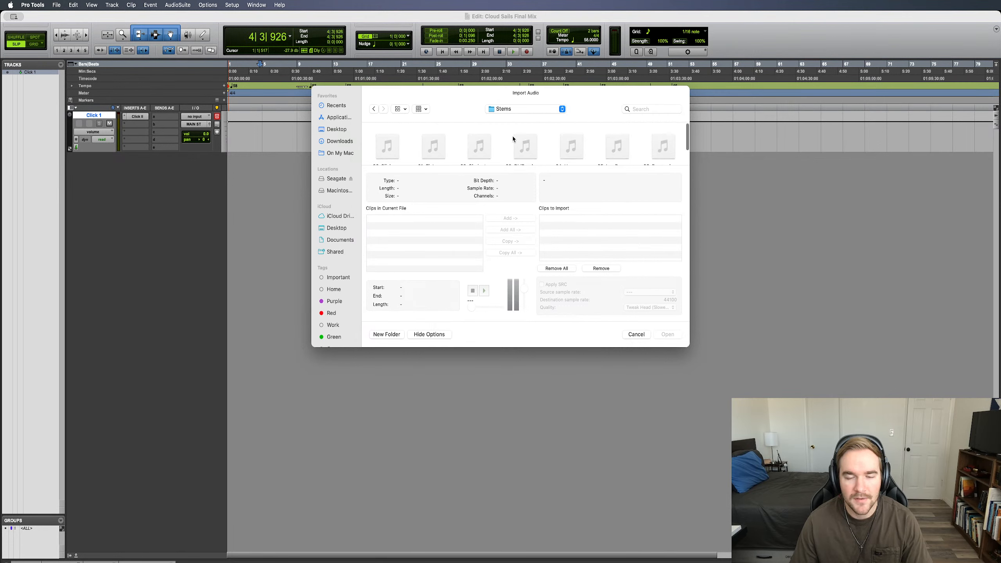
Mark all stem files, from 00_Click to CloudSails_Ref_Mix, for import as copies and review the import list.
left_click_drag(371, 138, 673, 152)
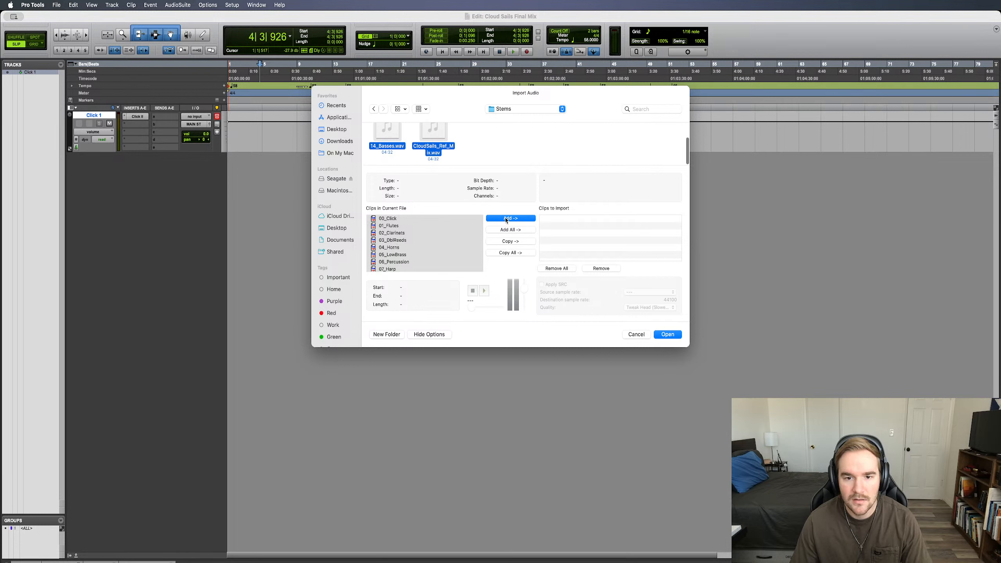
left_click(509, 241)
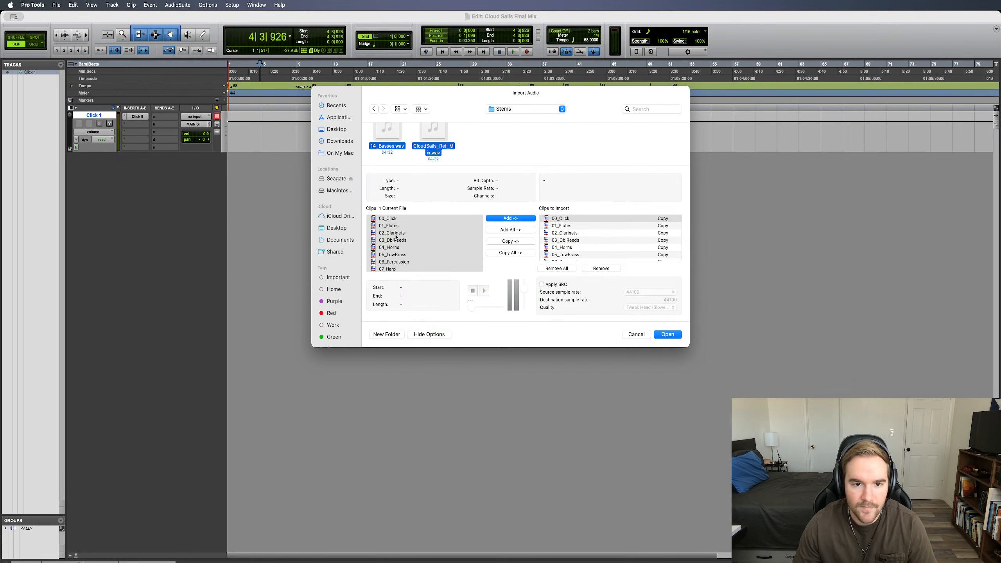
scroll(398, 237, "down", 4)
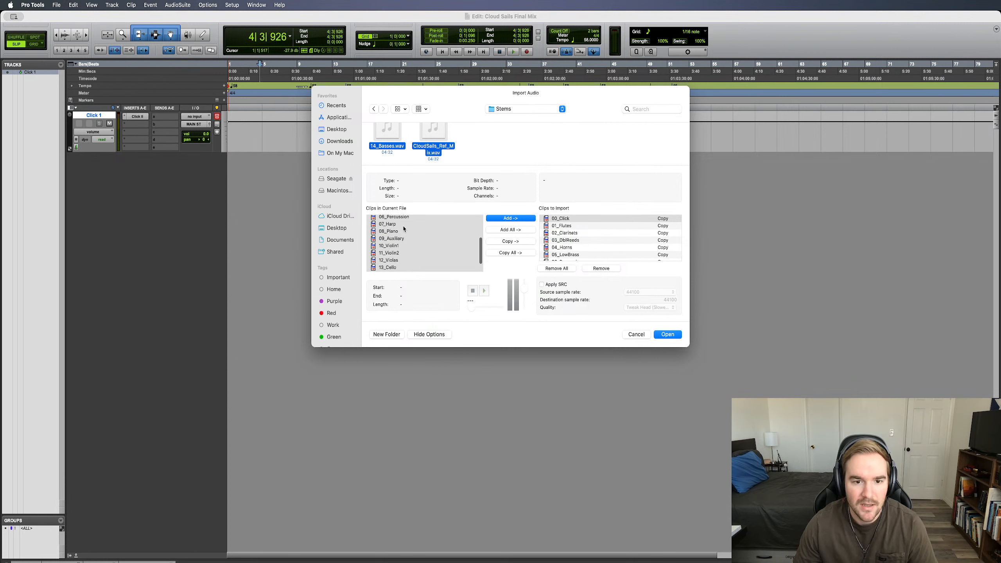
scroll(404, 228, "up", 5)
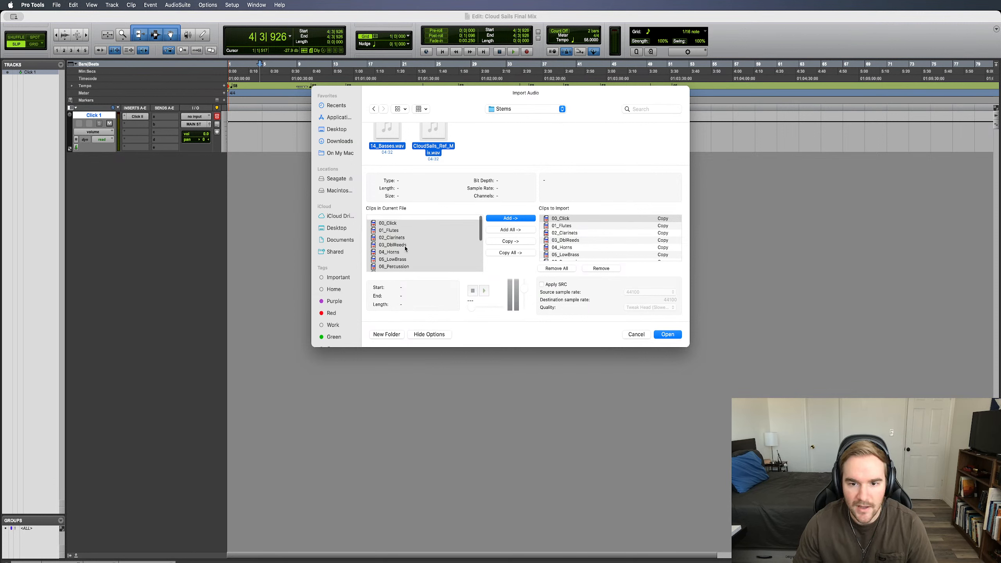
scroll(596, 238, "down", 5)
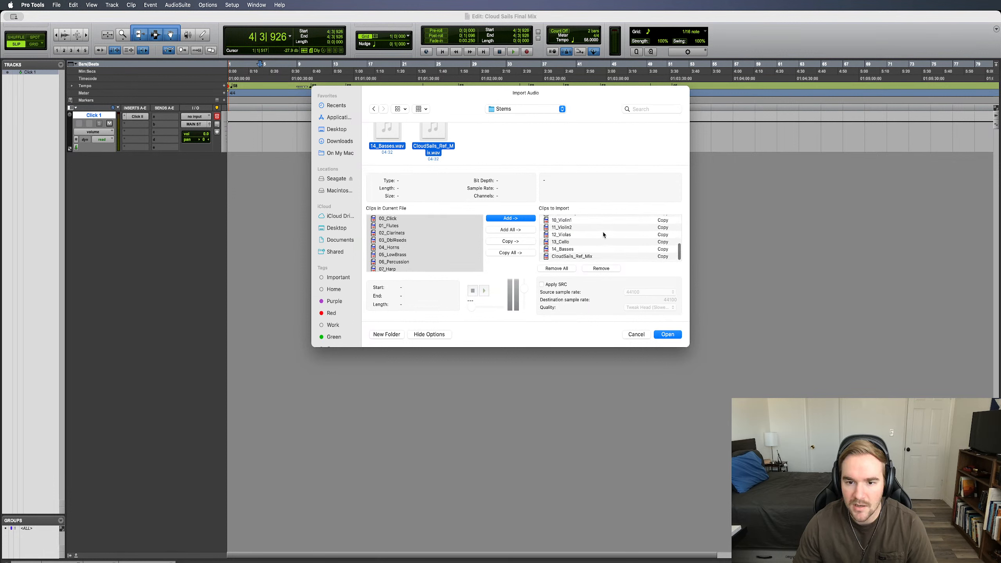
scroll(599, 233, "up", 4)
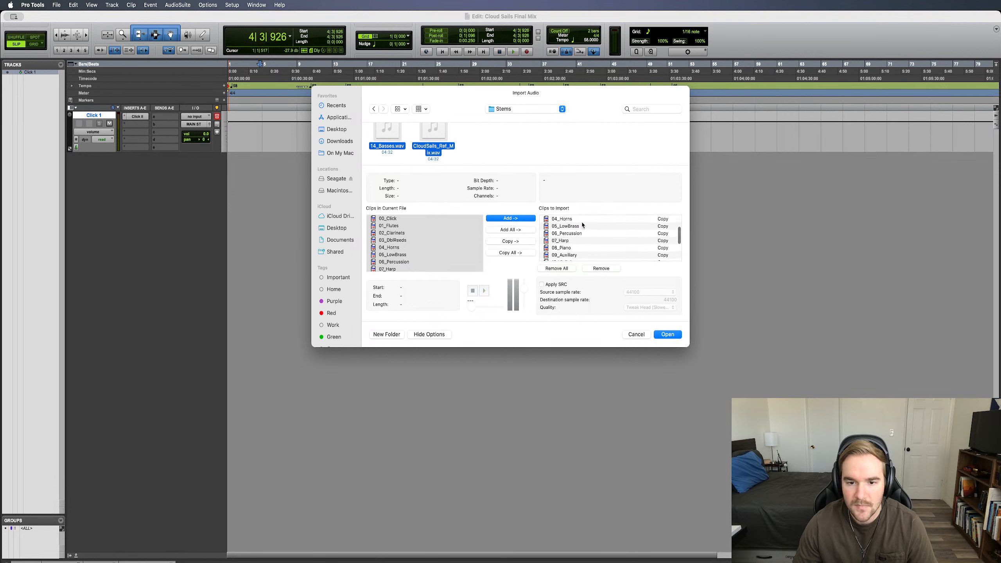
scroll(610, 239, "down", 4)
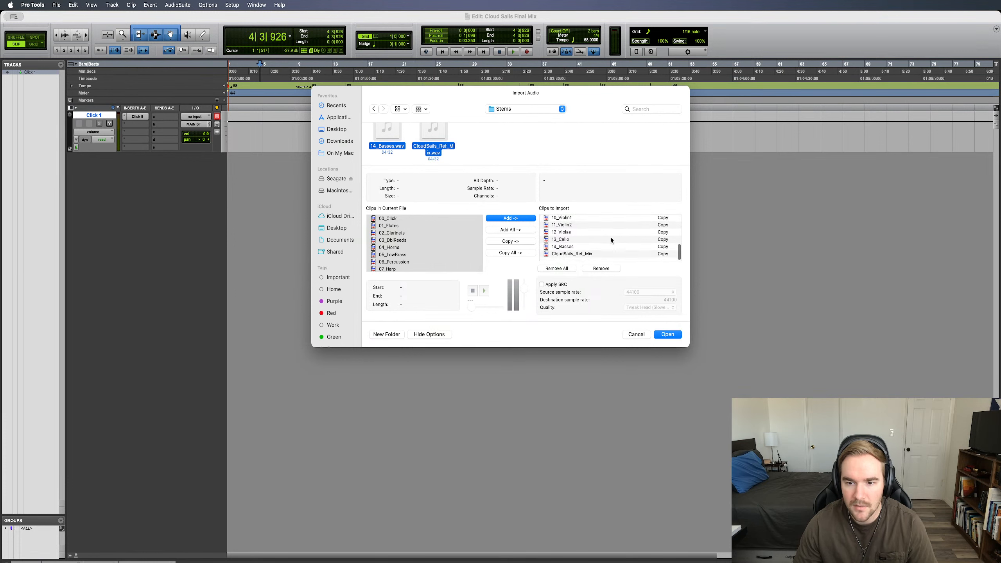
Import the stems as copies into the session's Audio Files folder, placing them on new tracks at Session Start.
left_click(669, 334)
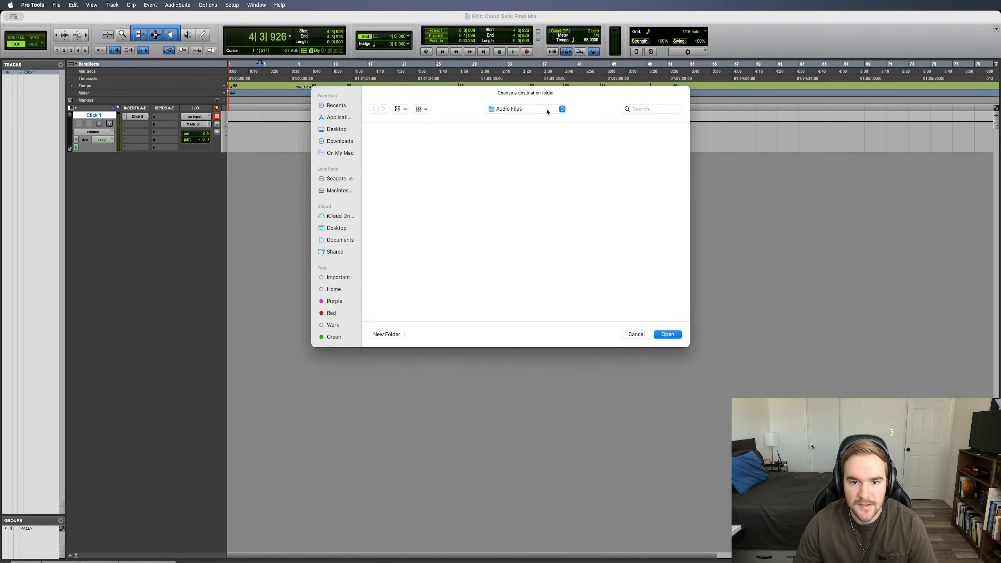
left_click(547, 110)
left_click(535, 118)
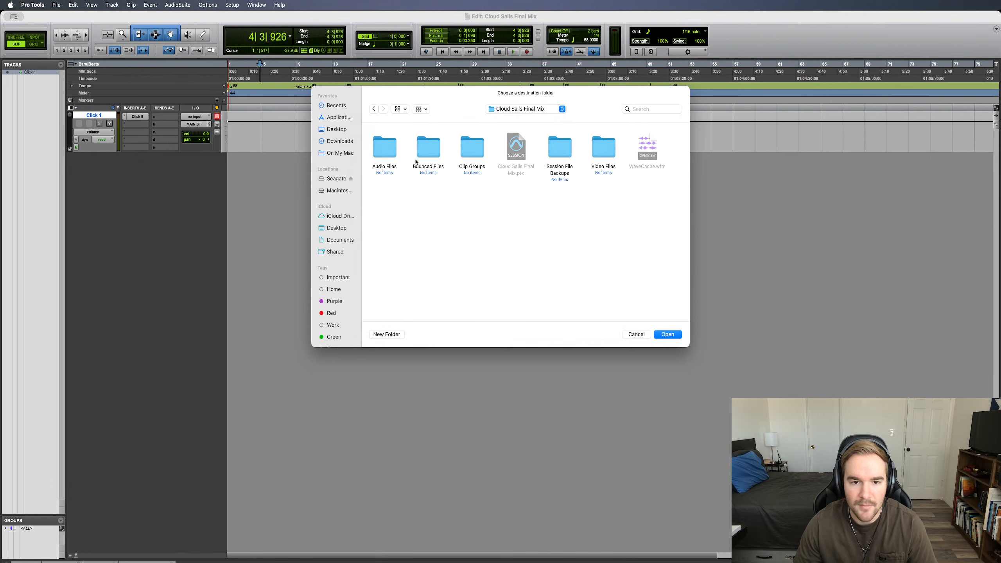
double_click(385, 154)
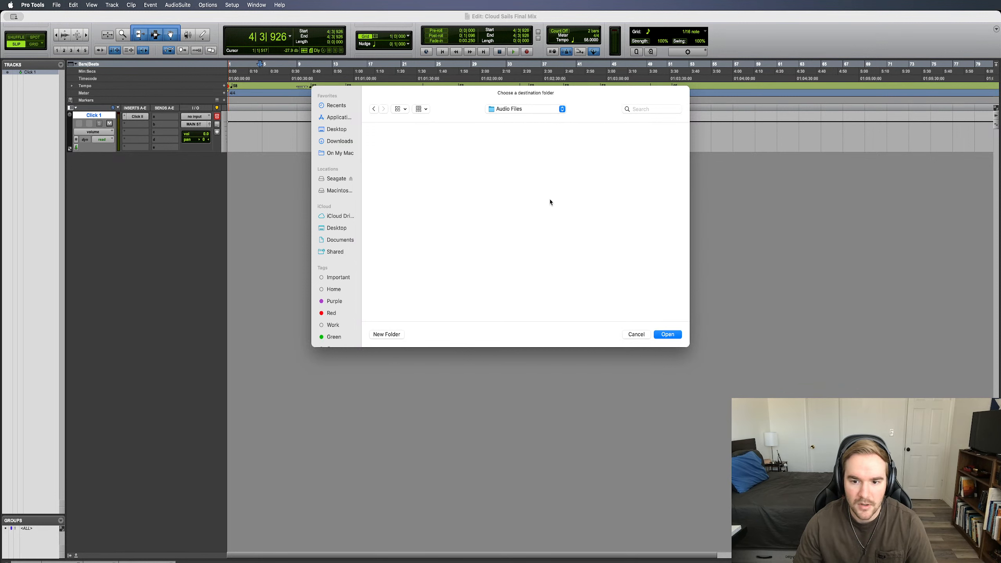
left_click(668, 334)
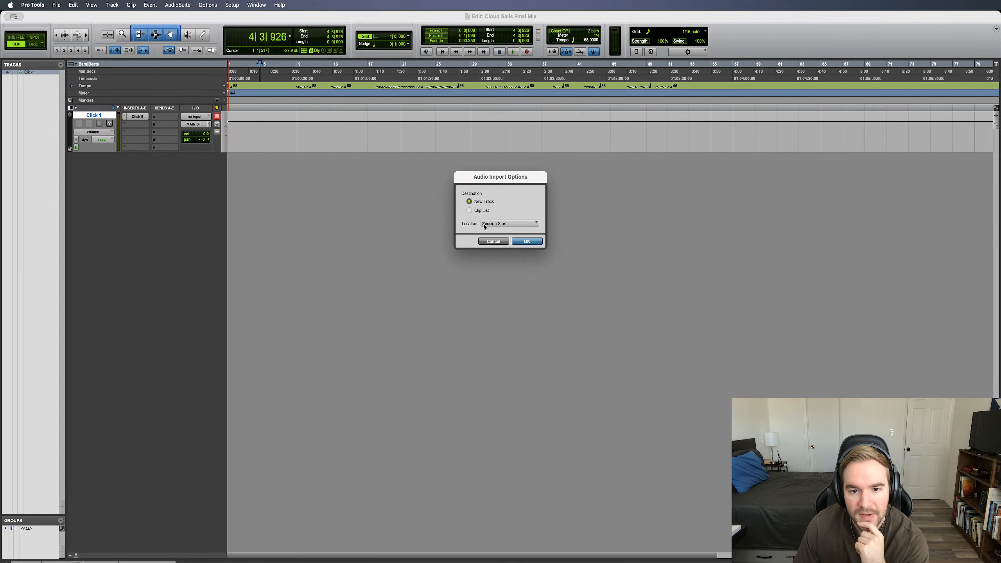
left_click(541, 242)
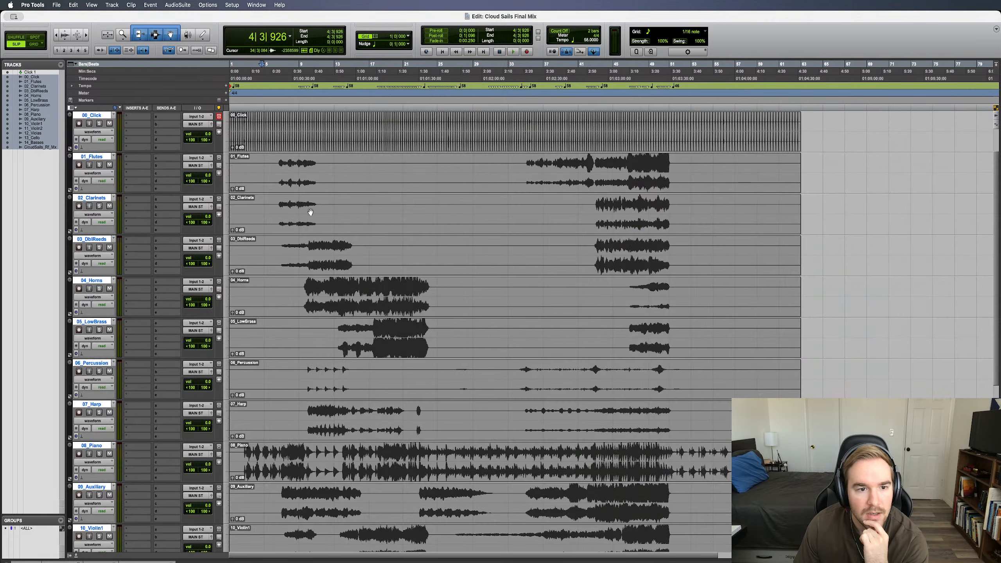
Examine the imported stem tracks from 00_Click down to CloudSails_Ref_Mix.
scroll(359, 238, "down", 1)
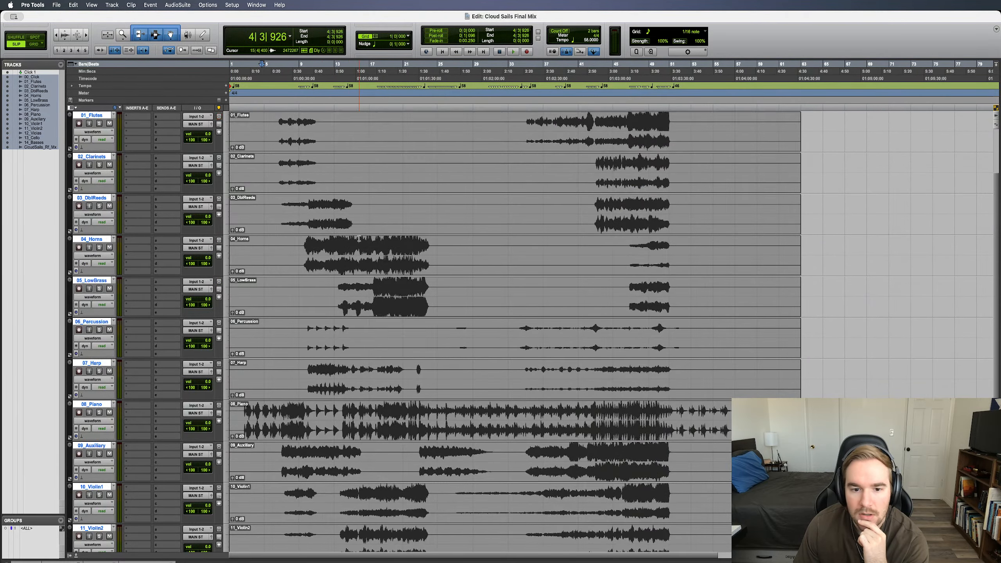
scroll(359, 238, "down", 5)
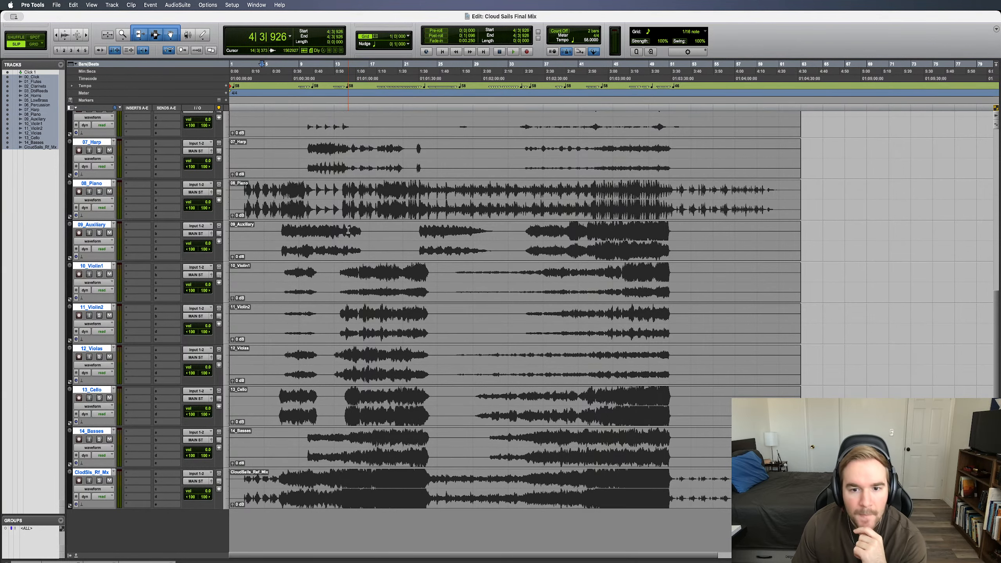
scroll(349, 231, "up", 7)
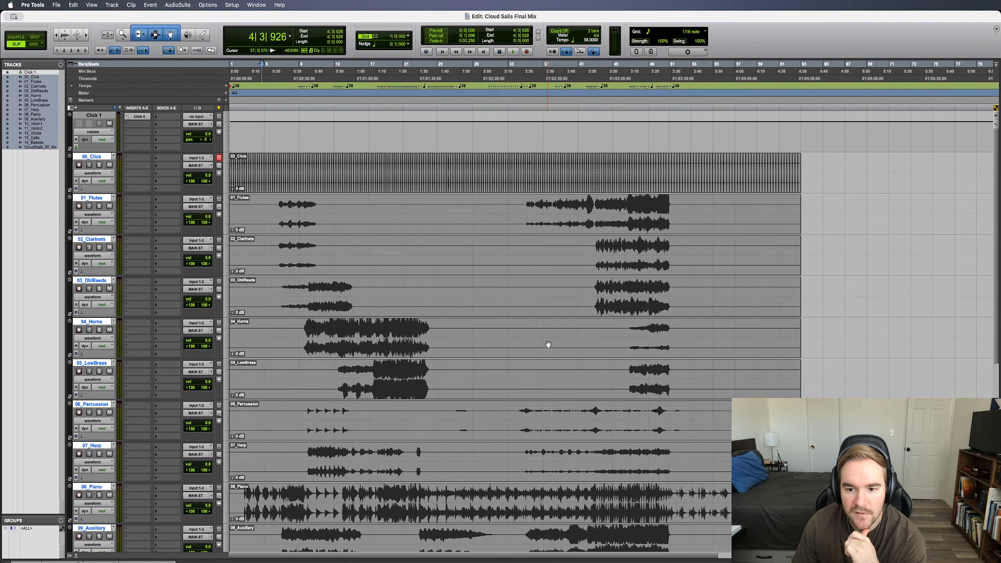
scroll(547, 344, "down", 6)
scroll(548, 342, "up", 6)
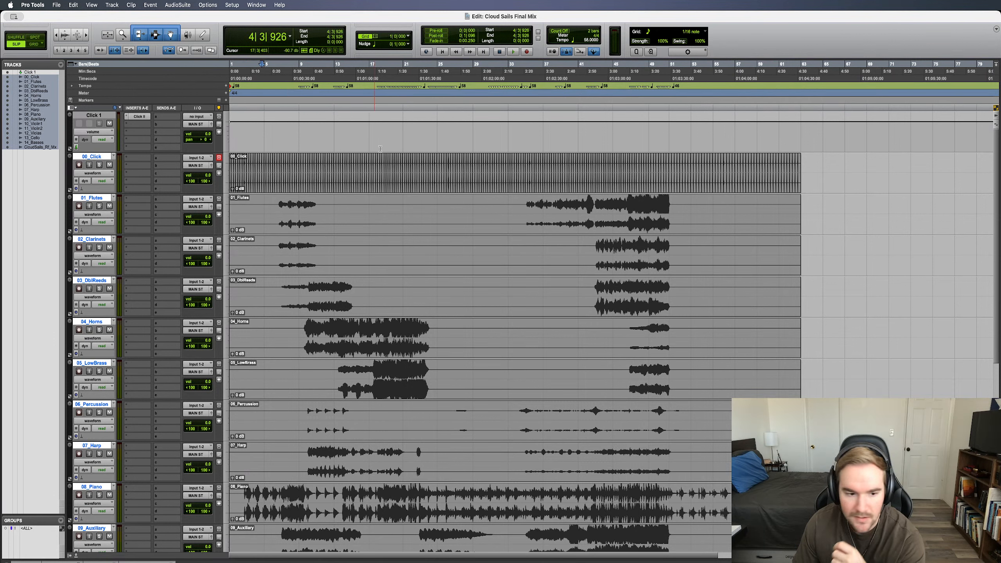
scroll(783, 178, "down", 2)
scroll(783, 177, "down", 10)
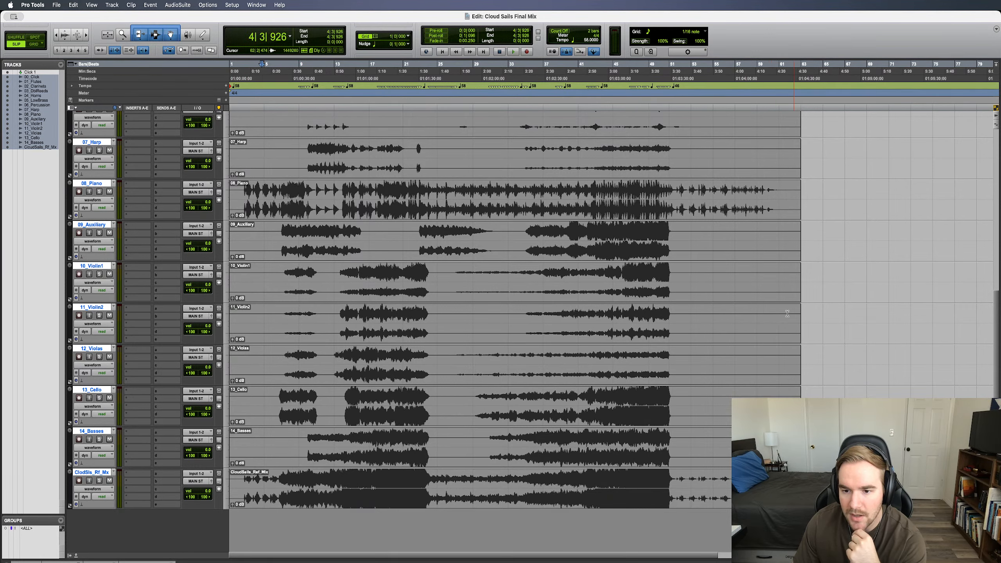
Inspect the ends of the stem clips across all tracks at a closer zoom, returning to the session start.
key("t")
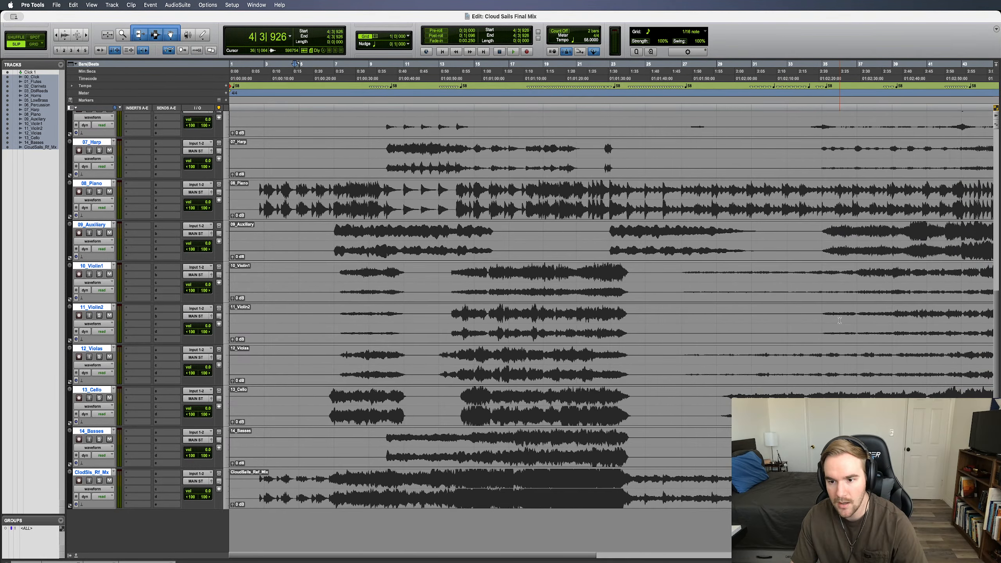
scroll(832, 318, "right", 10)
scroll(683, 290, "up", 10)
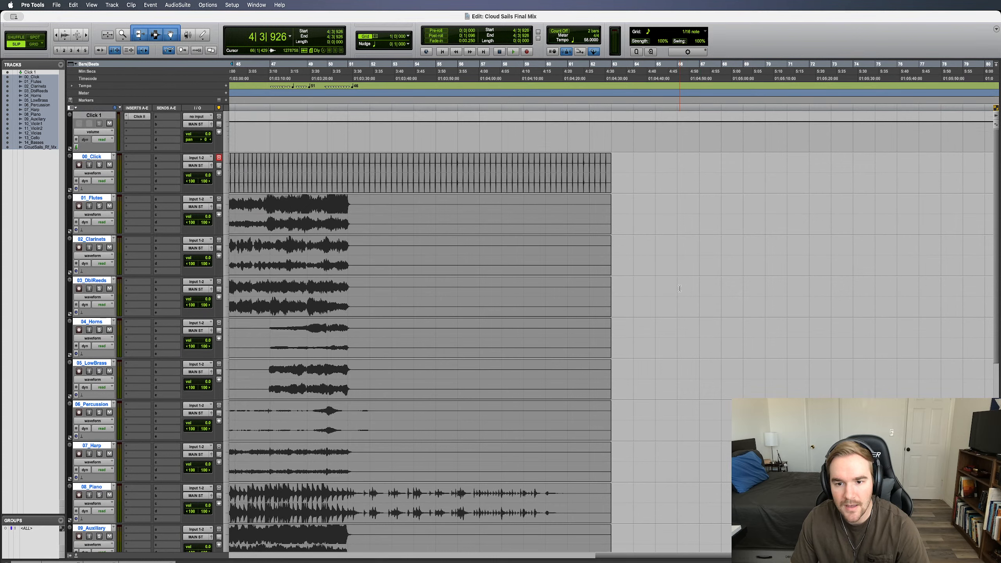
scroll(613, 179, "down", 10)
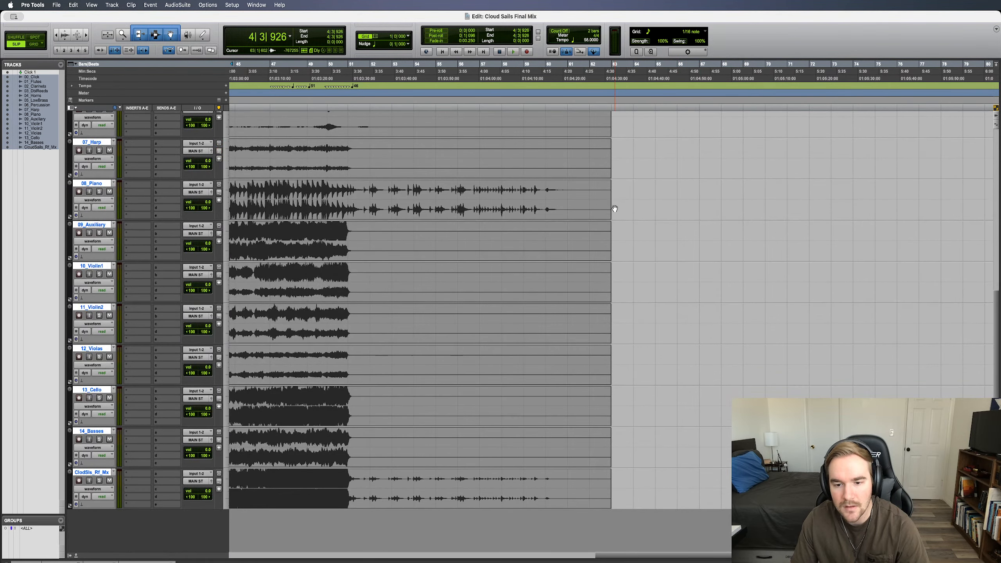
scroll(614, 207, "left", 10)
scroll(375, 268, "up", 10)
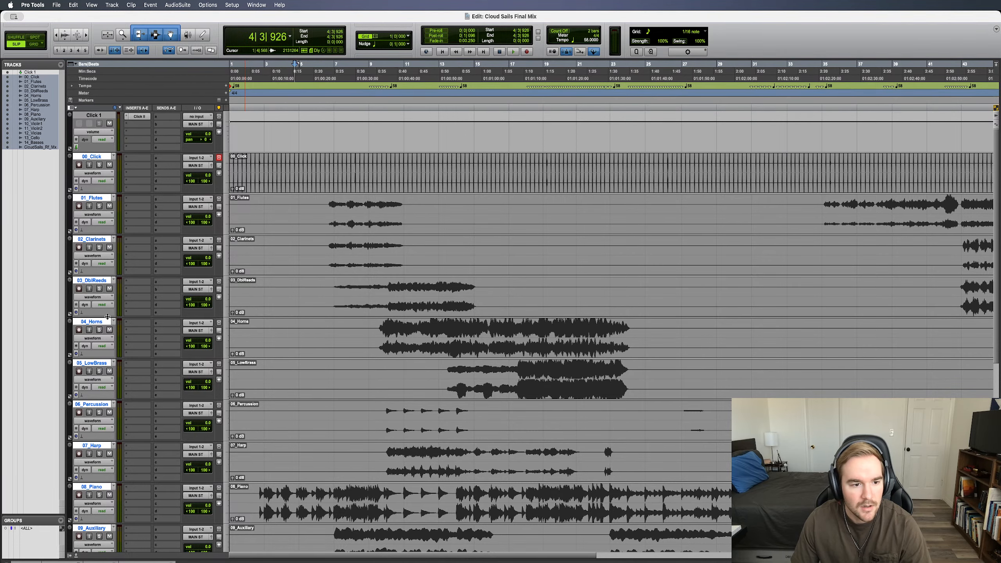
scroll(108, 317, "down", 10)
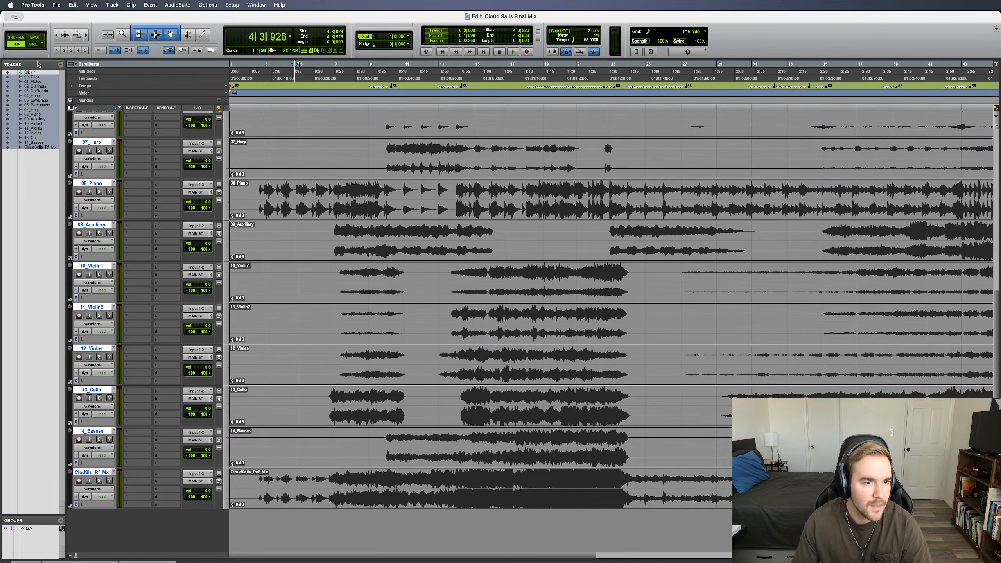
Move the CloudSails_Ref_Mix track directly below 00_Click and above 01_Flutes in the track order.
left_click(35, 77)
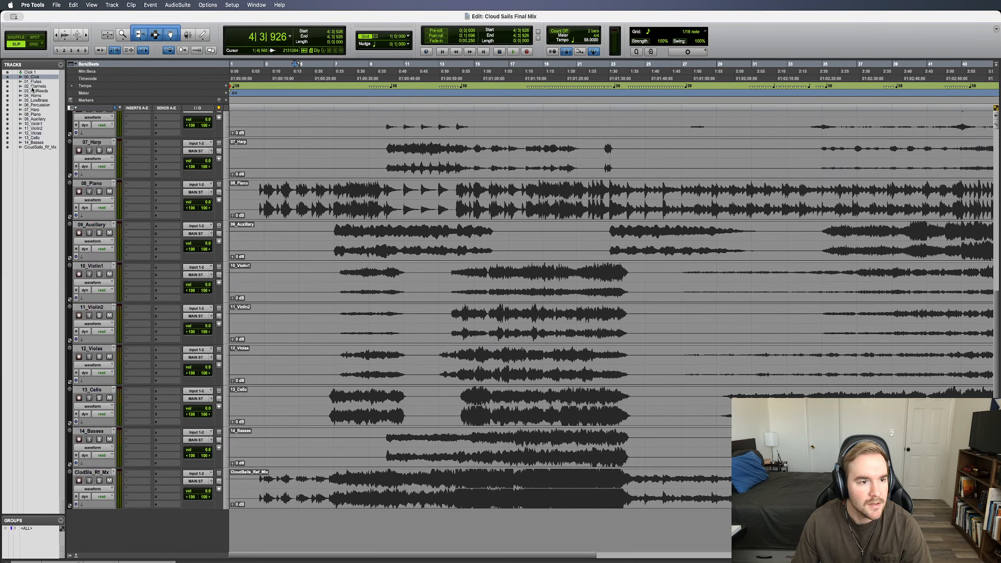
left_click(35, 81)
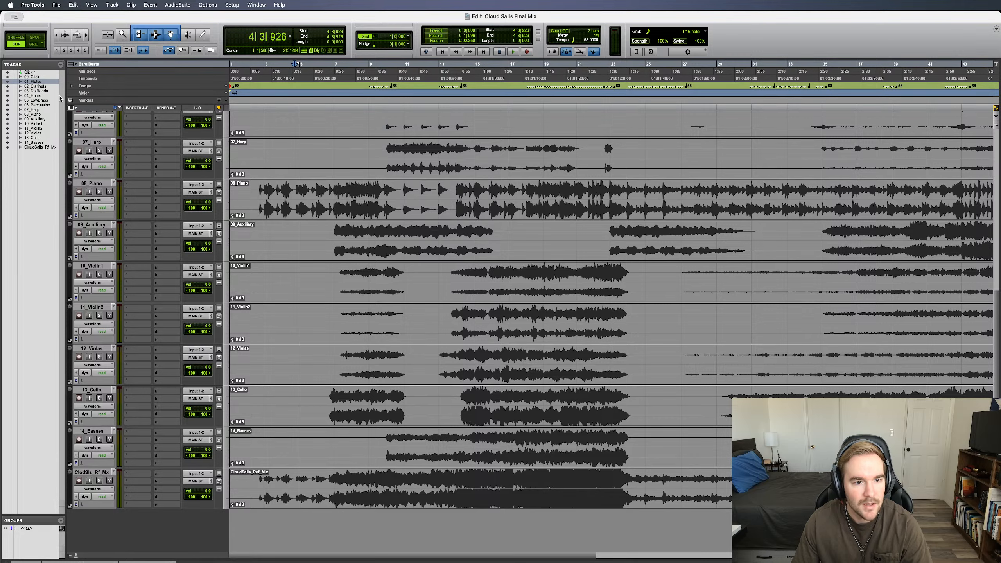
scroll(298, 203, "up", 8)
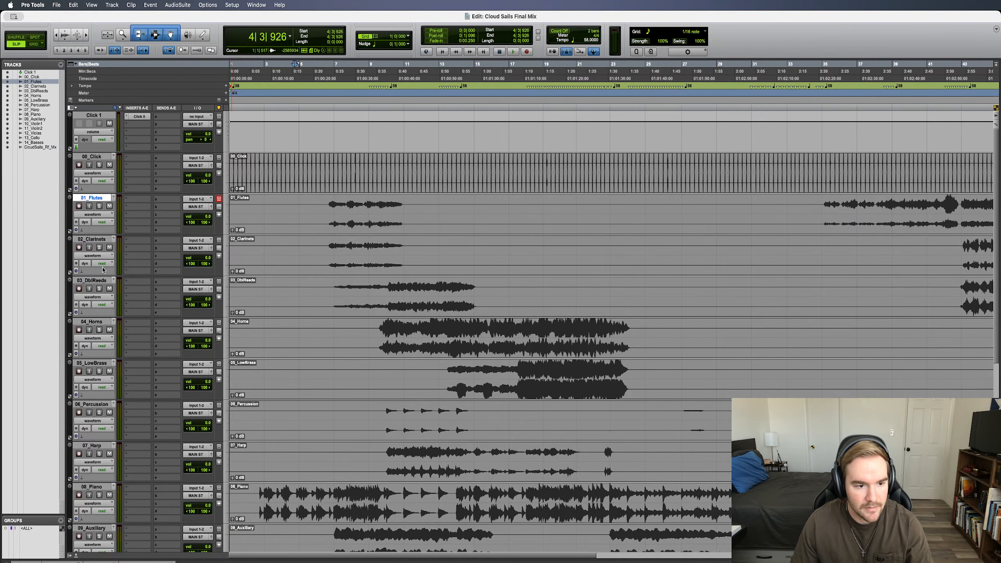
scroll(100, 269, "down", 2)
scroll(104, 316, "down", 3)
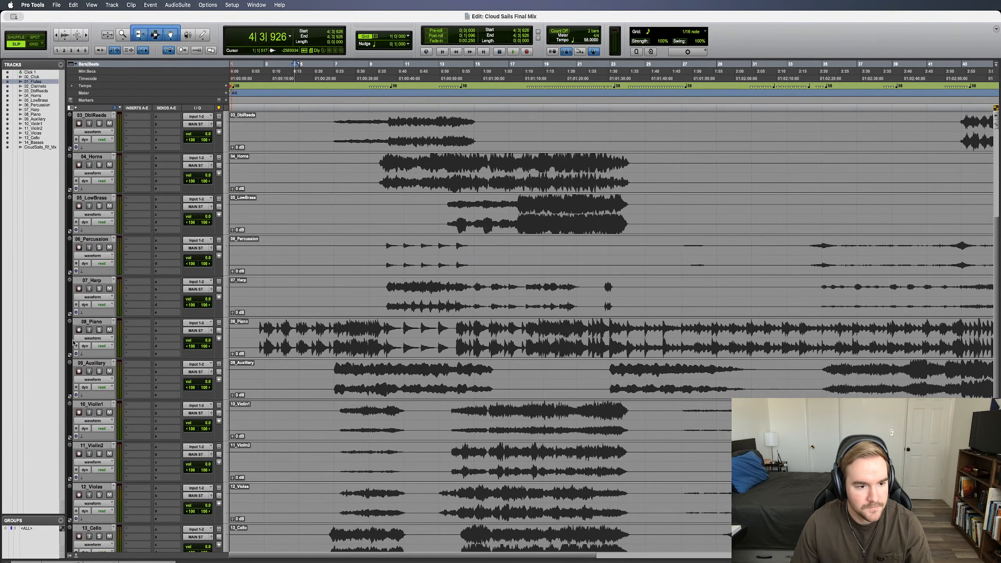
scroll(99, 337, "down", 1)
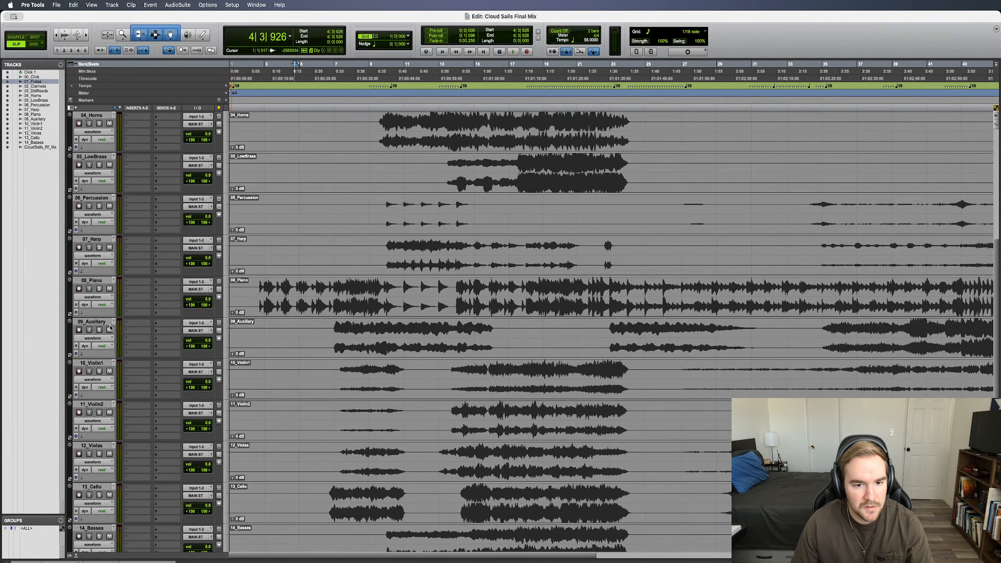
scroll(104, 343, "down", 3)
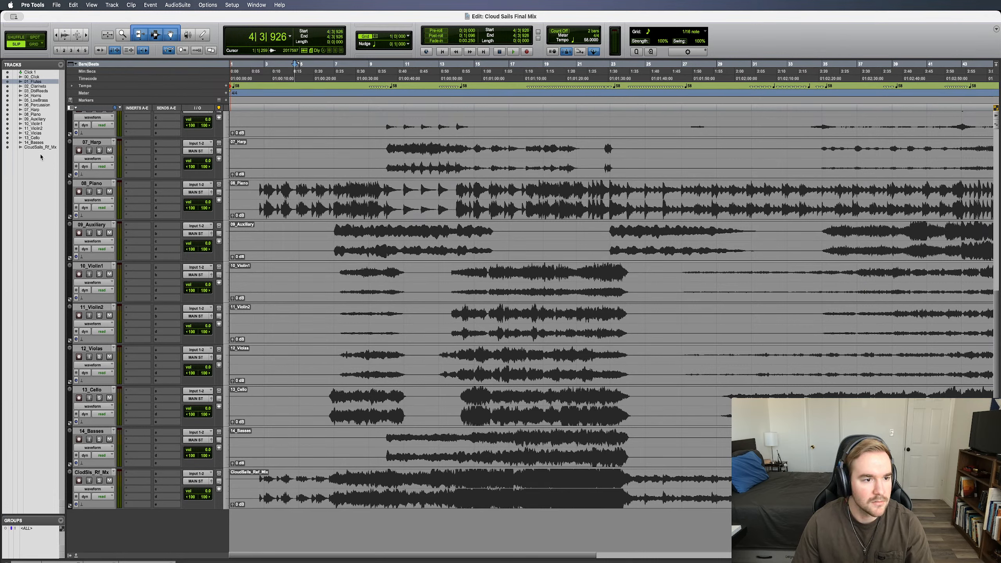
left_click_drag(41, 148, 39, 96)
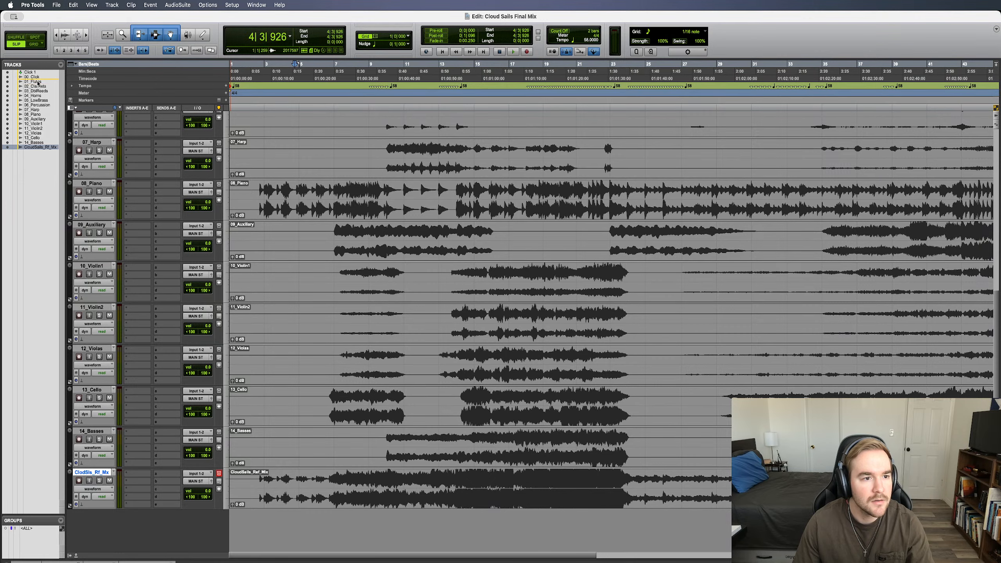
left_click_drag(37, 82, 37, 83)
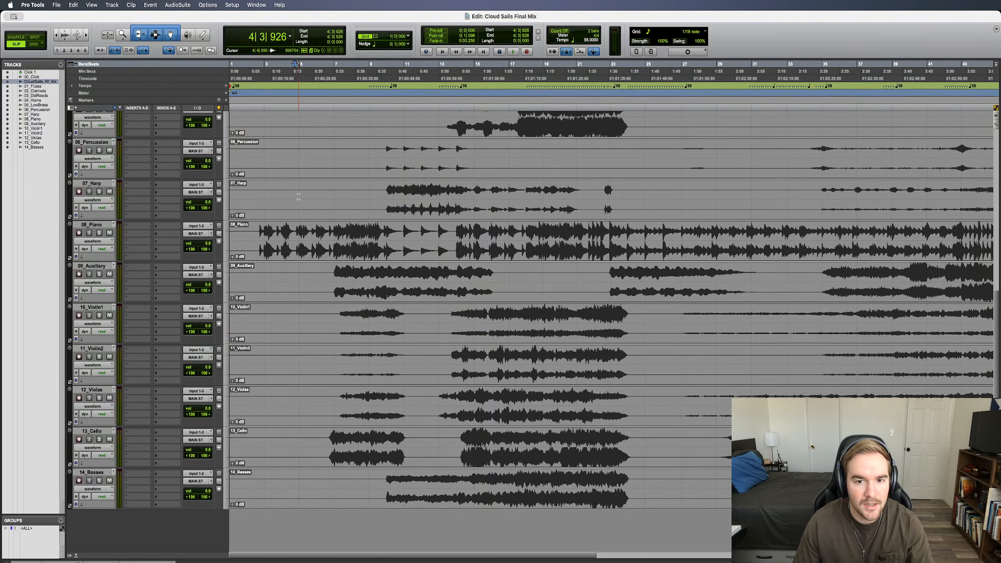
Solo the Click 1 and 00_Click tracks and play the session to compare the two clicks.
scroll(299, 196, "up", 10)
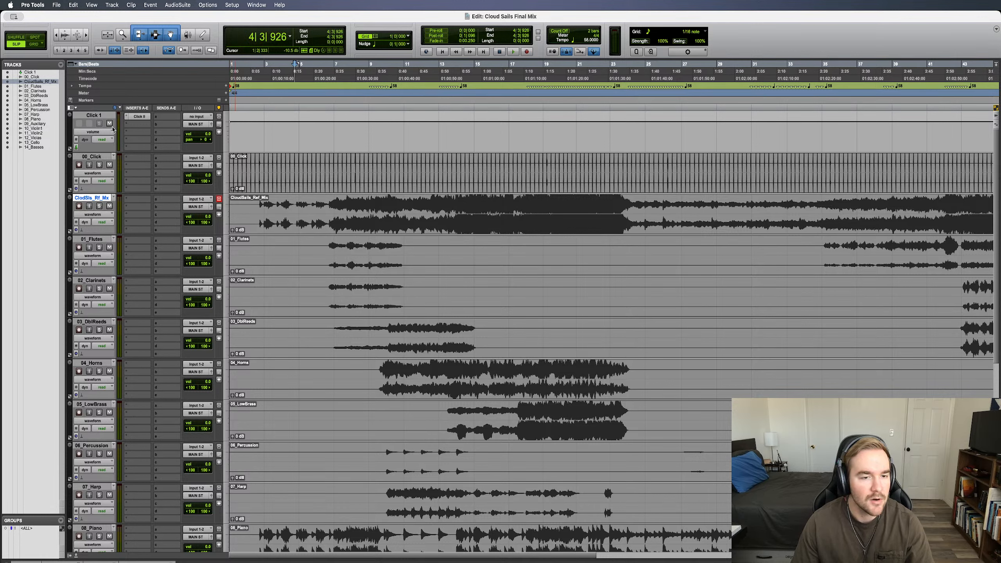
left_click(99, 125)
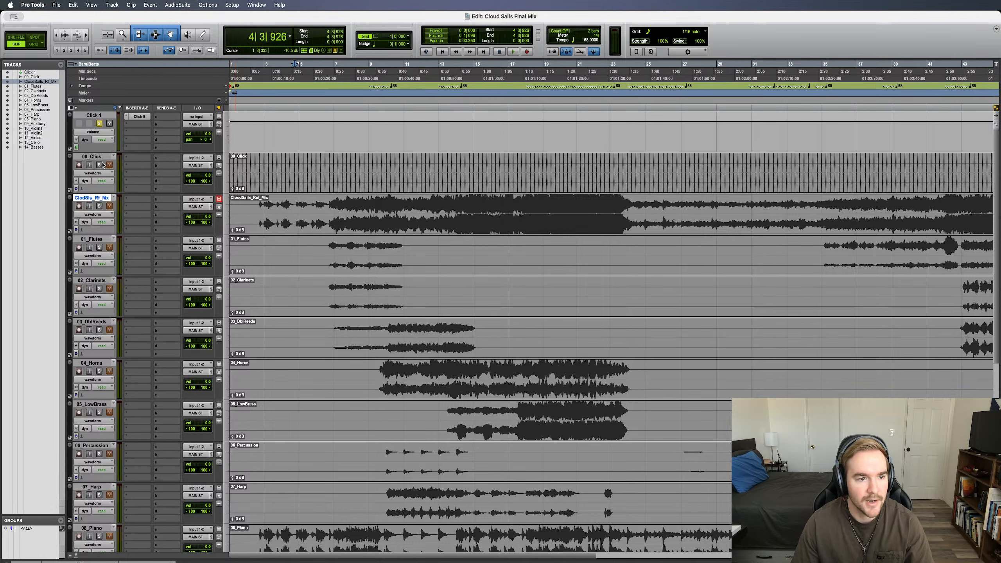
left_click(99, 165)
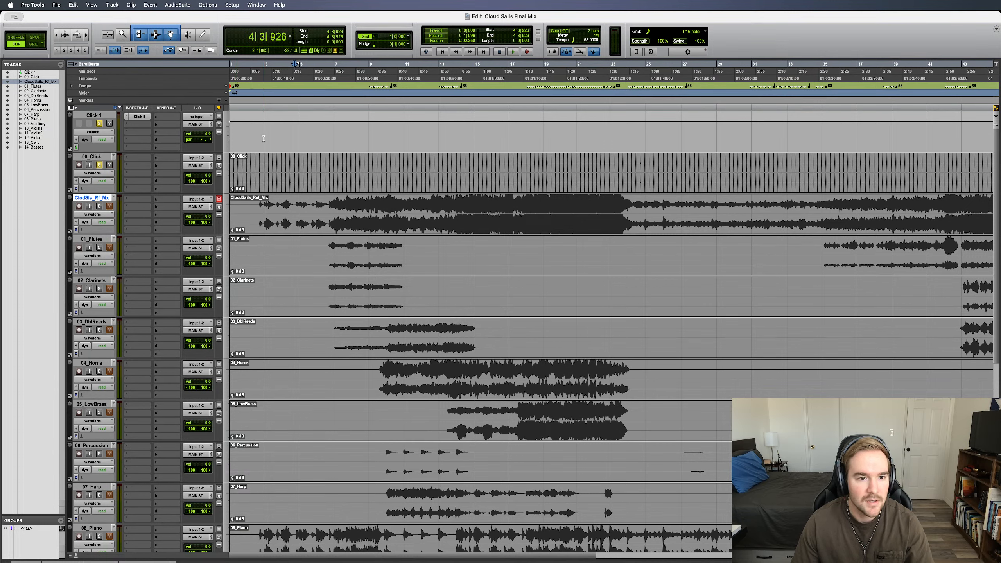
key("space")
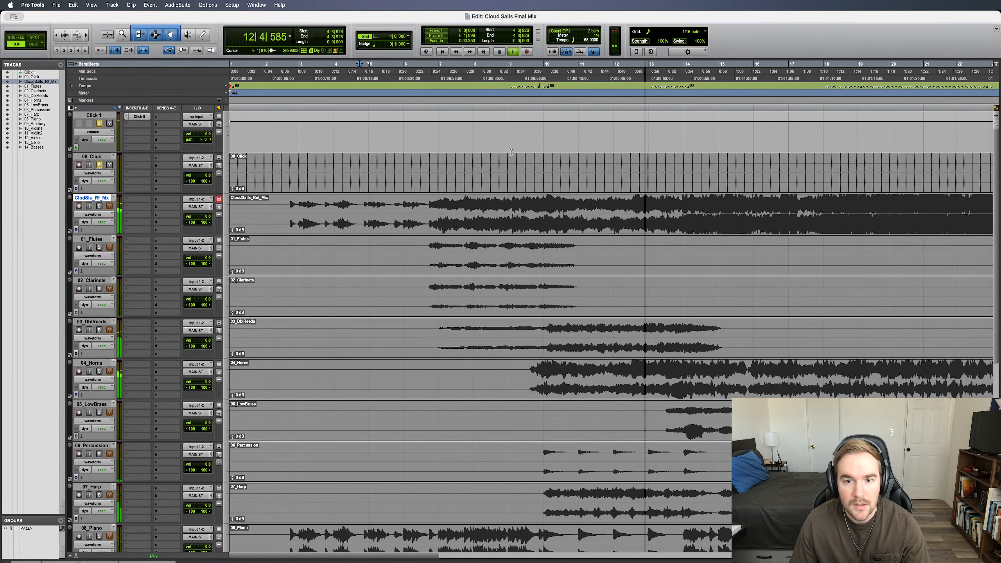
key("super+bracketright")
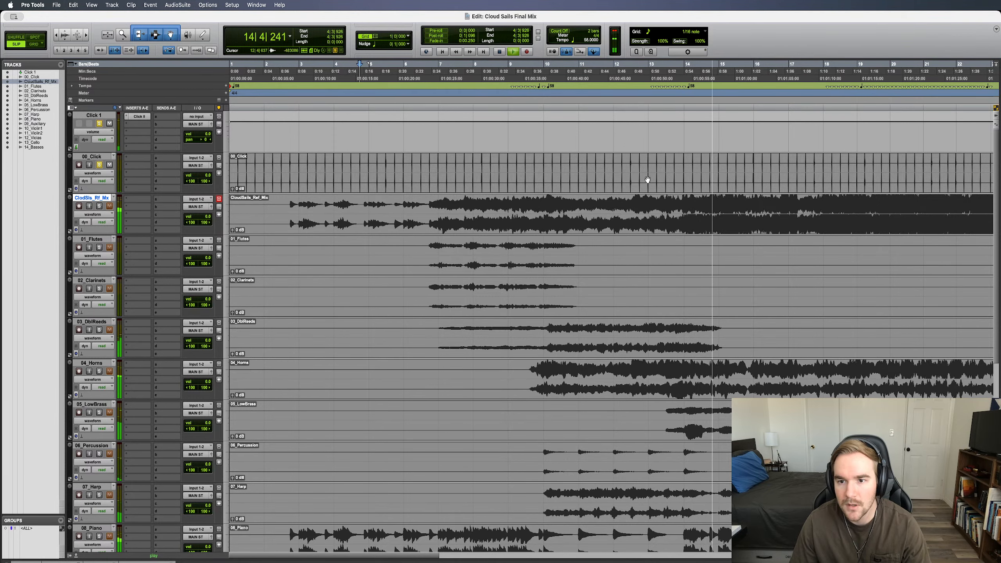
key("super+bracketleft")
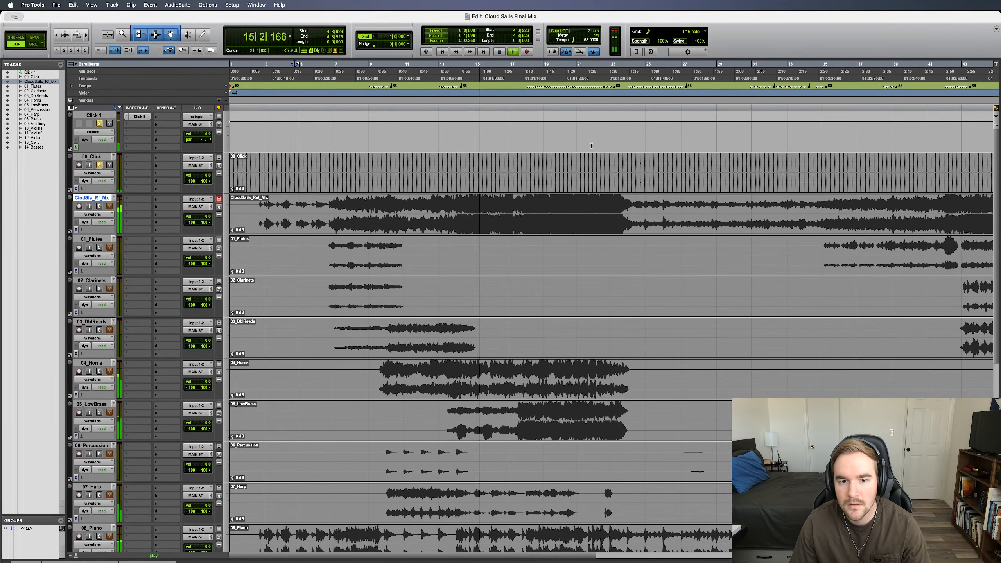
key("space")
Play the soloed clicks from about bar 30 to check their alignment in the middle of the piece.
left_click(736, 95)
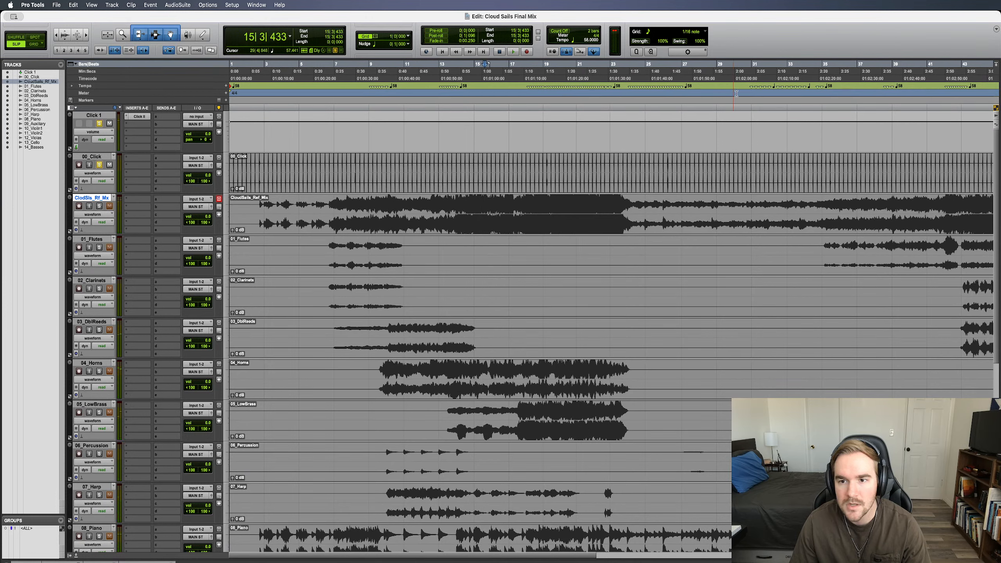
key("space")
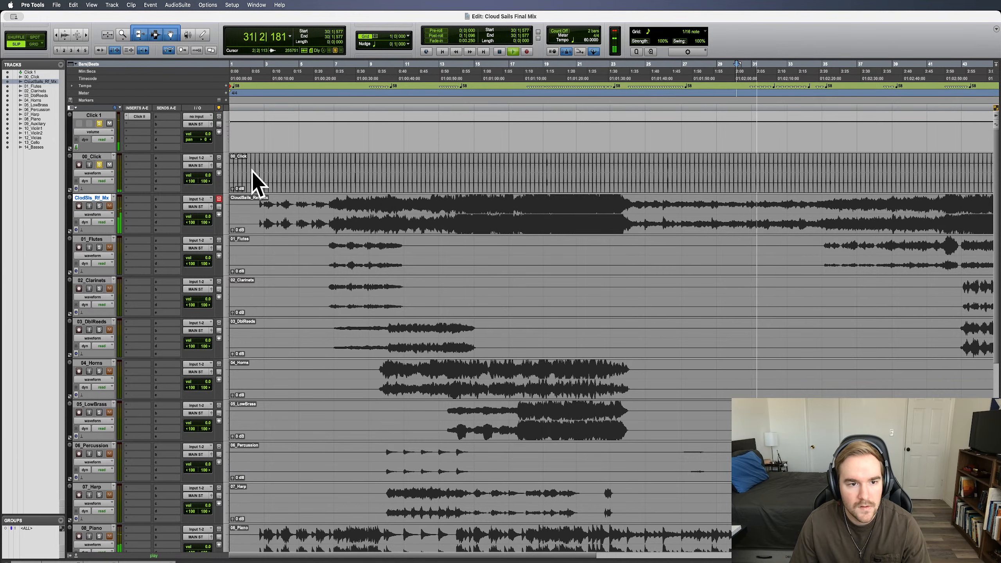
scroll(493, 166, "right", 6)
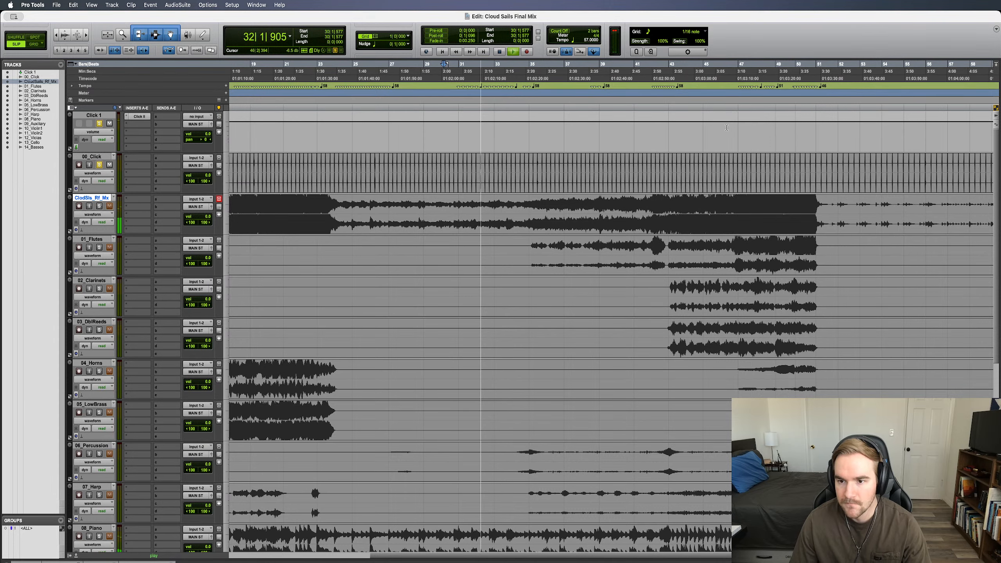
scroll(481, 168, "right", 6)
key("space")
Play the soloed clicks from about bar 50 through the final tempo change to check their alignment.
left_click(505, 97)
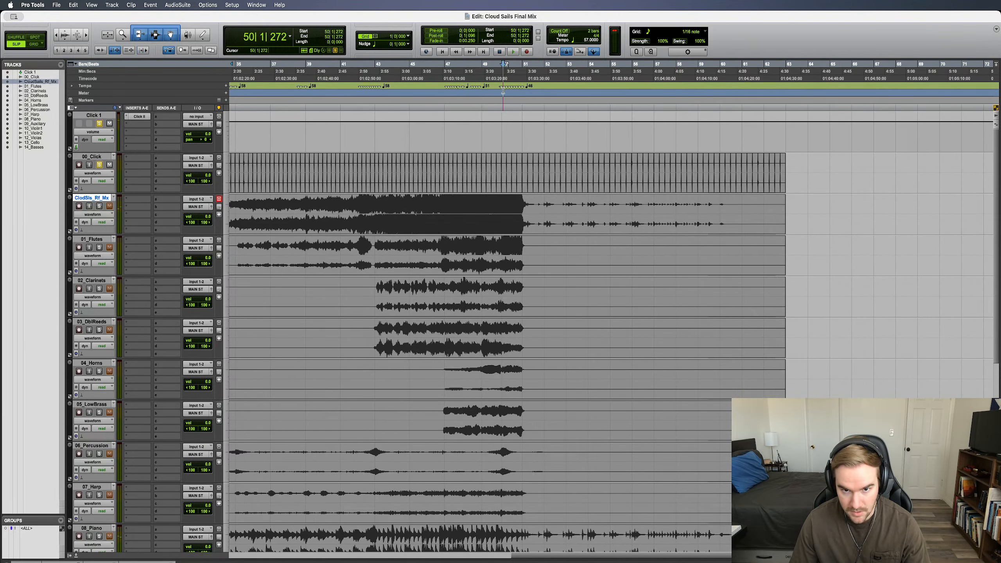
key("space")
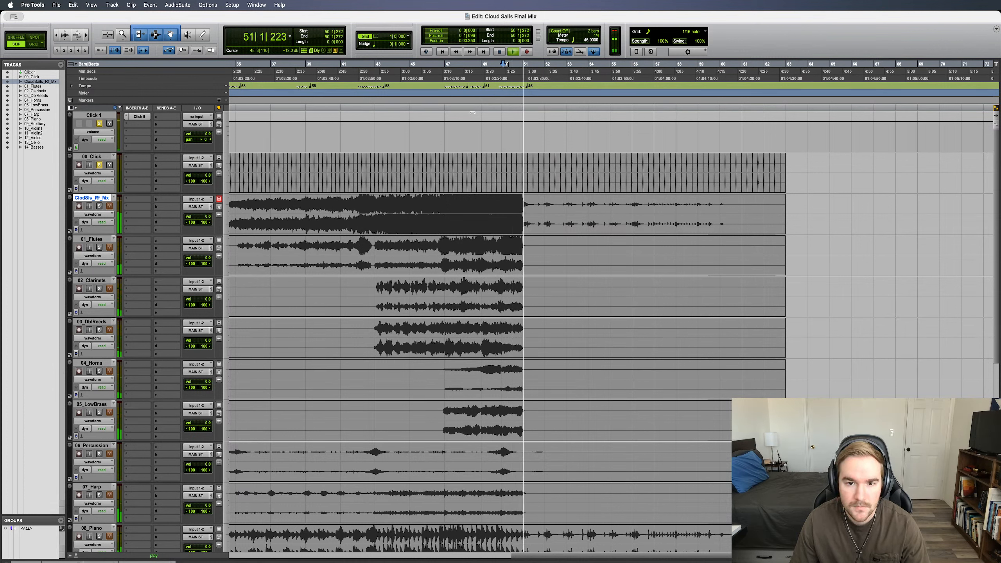
key("space")
scroll(521, 123, "left", 15)
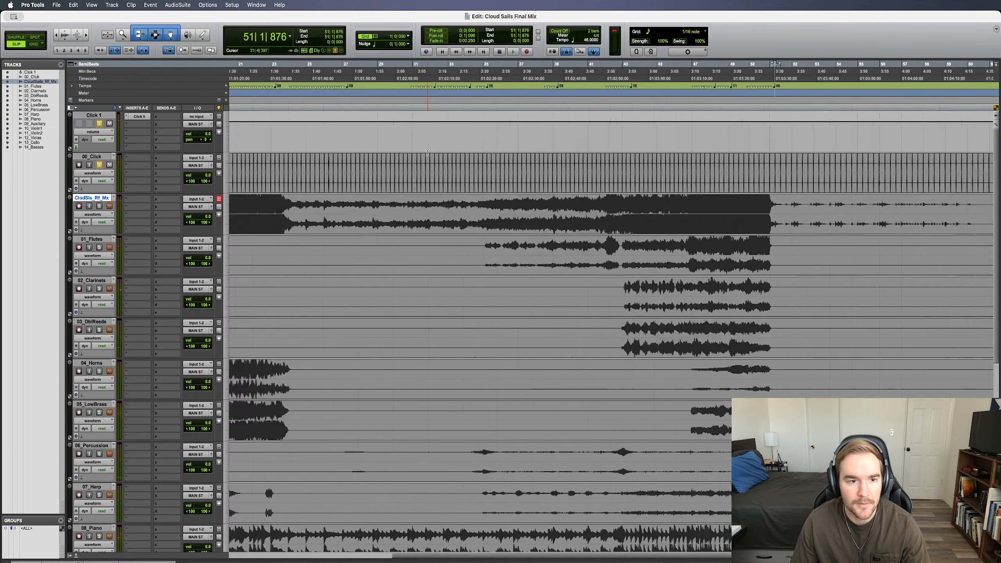
Take the Click 1 and 00_Click tracks out of solo and mute both of them.
left_click(99, 165)
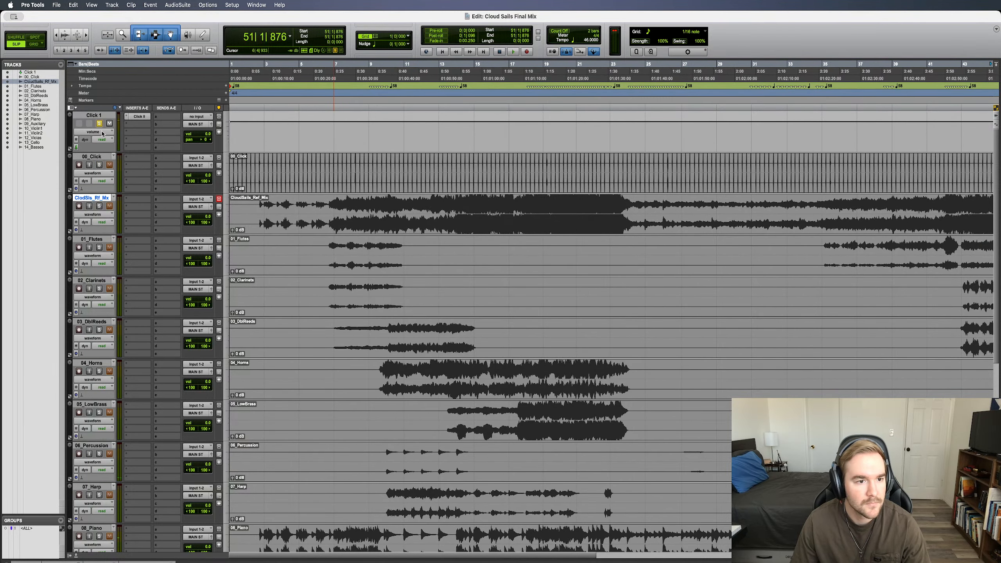
left_click(100, 124)
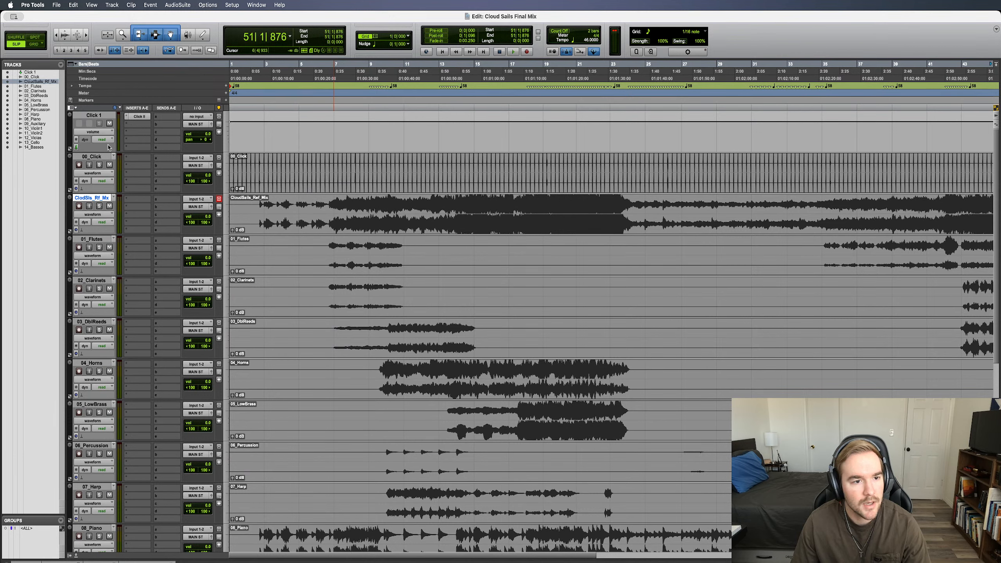
left_click(110, 124)
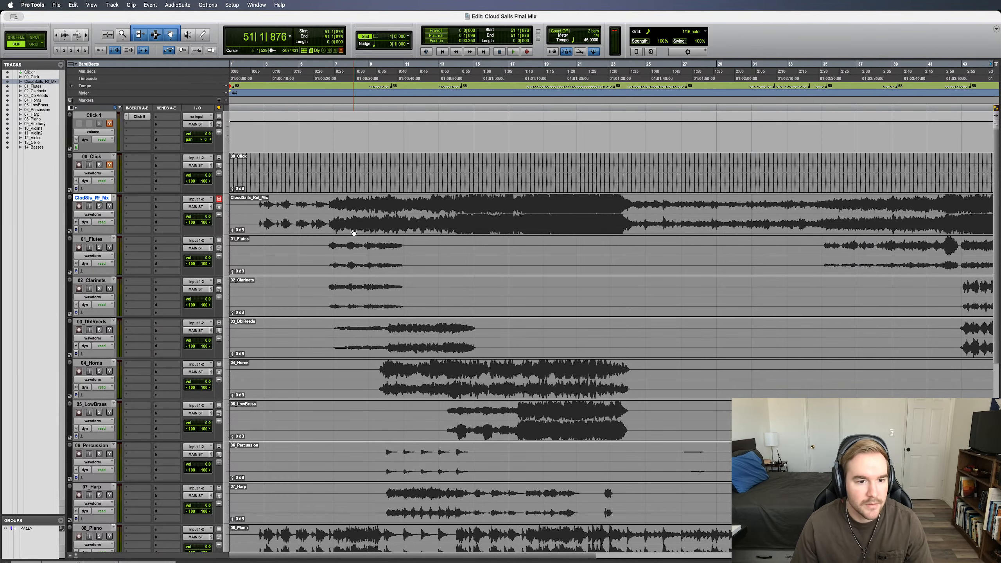
scroll(354, 233, "down", 10)
scroll(345, 249, "up", 10)
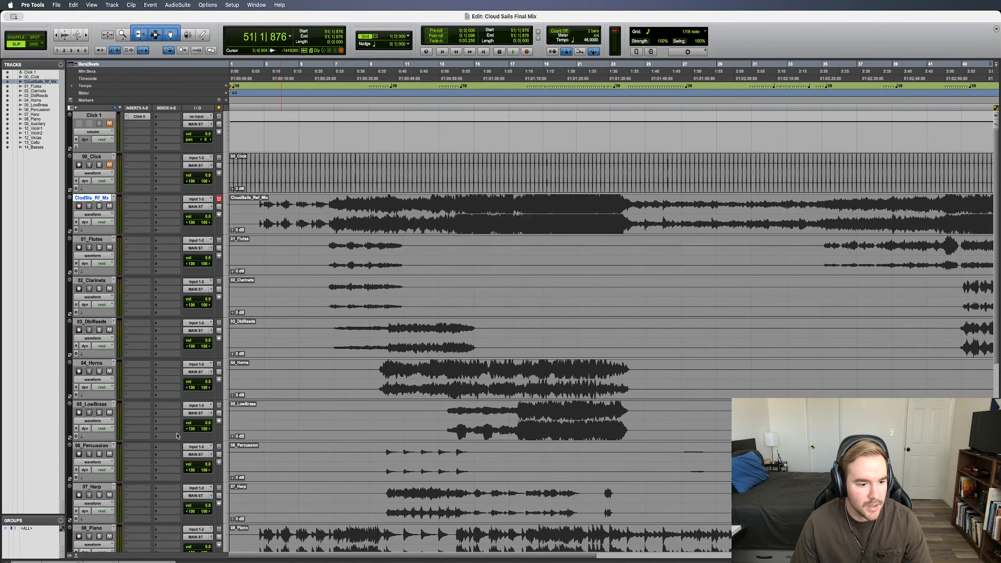
Enlarge the Groups list and create a Mix/Edit group named Woodwinds from the 01_Flutes, 02_Clarinets and 03_DblReeds tracks.
left_click_drag(45, 513, 45, 459)
scroll(322, 398, "down", 10)
scroll(322, 399, "up", 10)
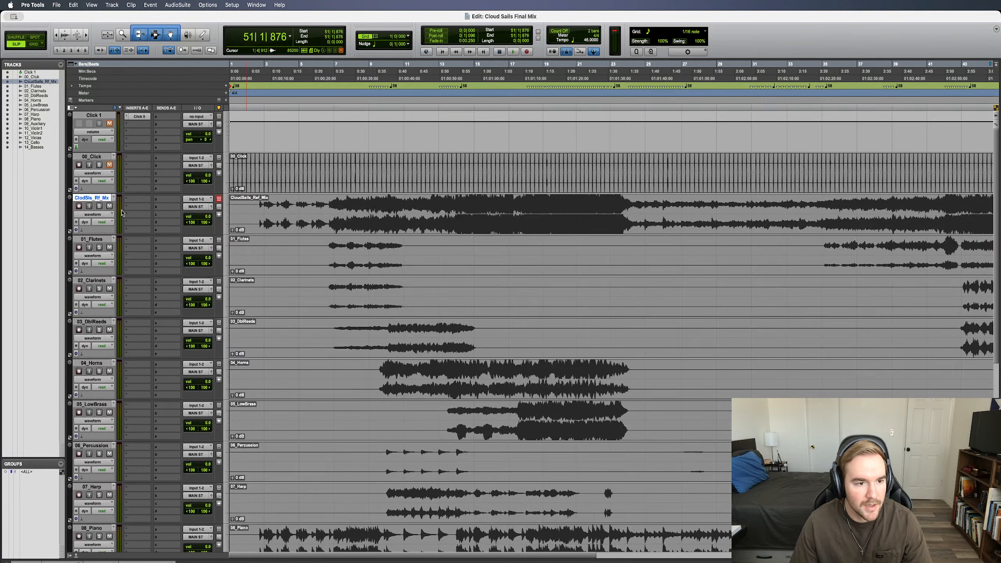
left_click(101, 239)
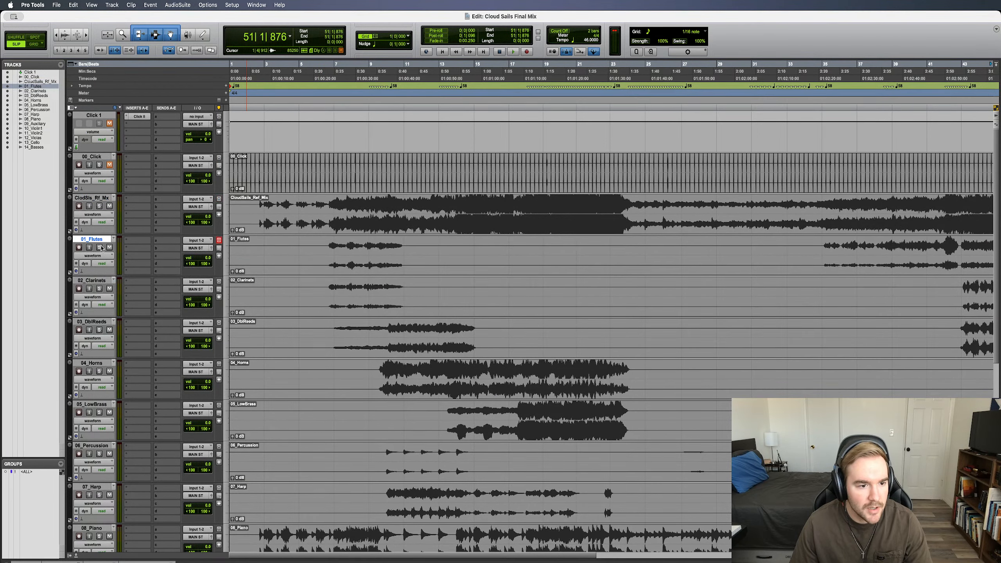
left_click(98, 323, "shift")
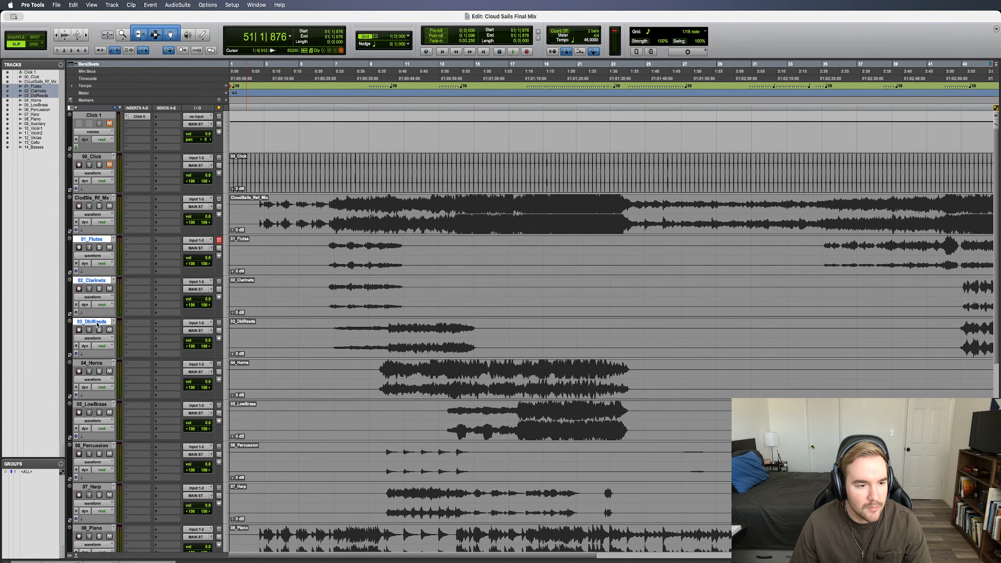
key("super+g")
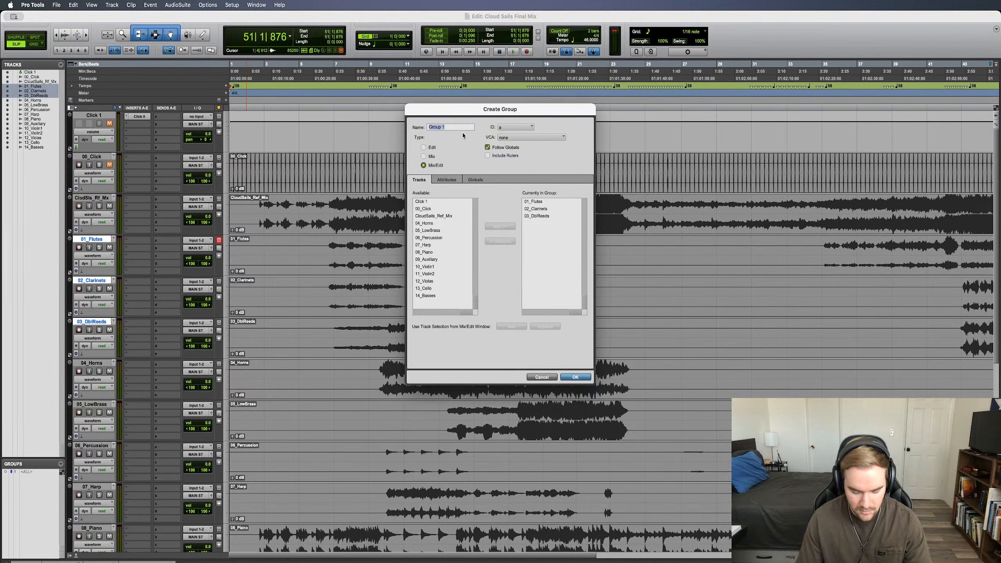
type("Woodwind")
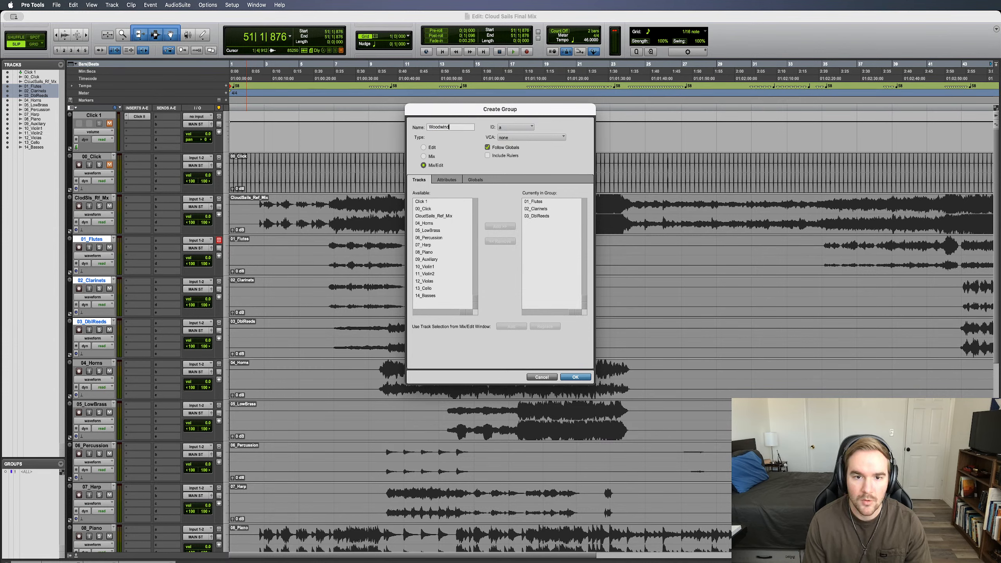
type("s")
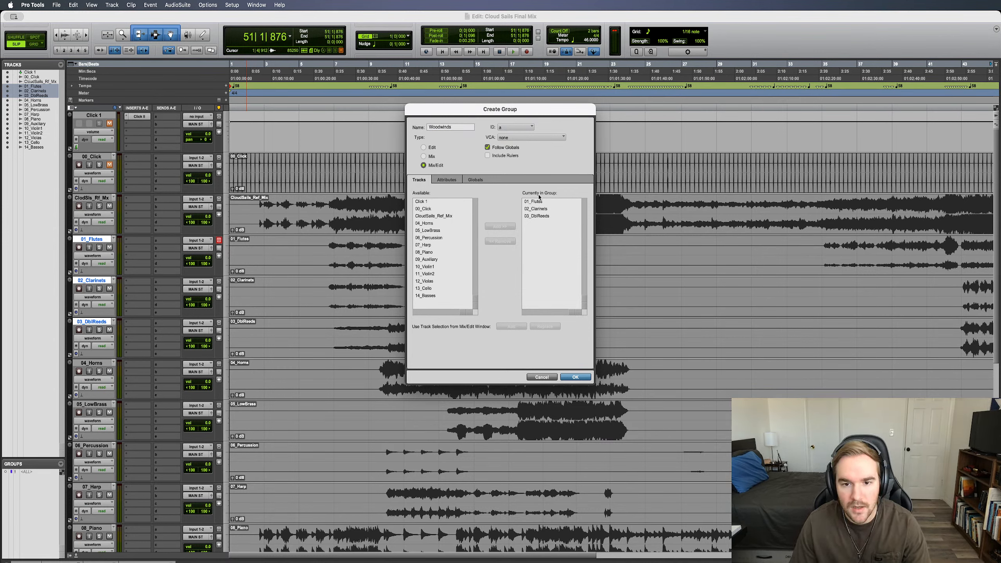
left_click(576, 377)
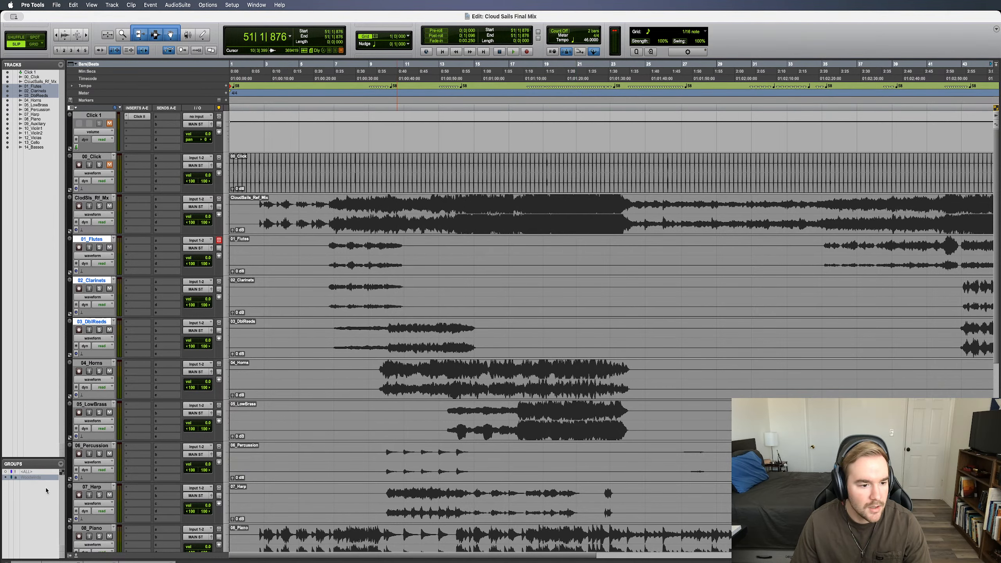
Create a Mix/Edit group named Brass from the 04_Horns and 05_LowBrass tracks.
left_click(97, 363)
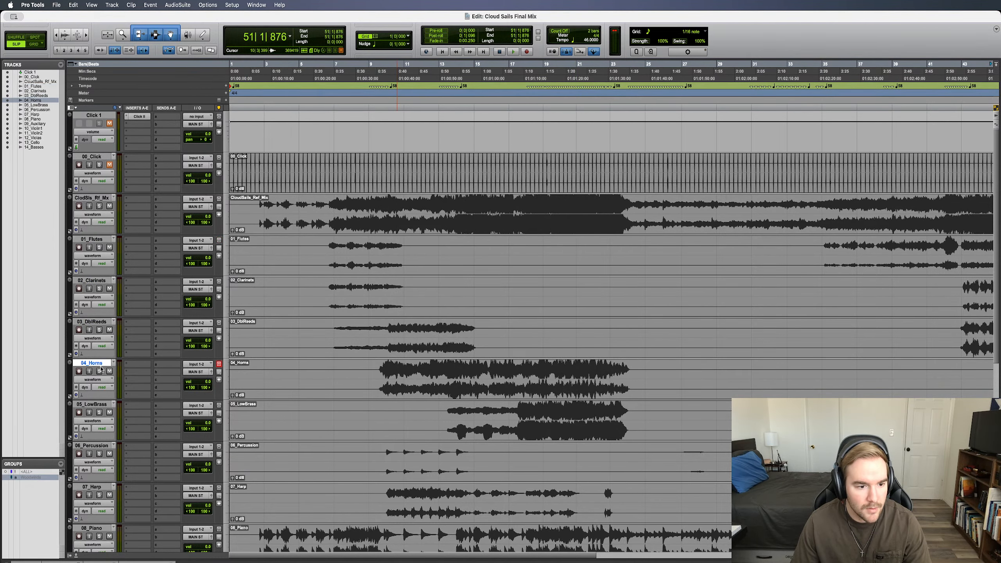
left_click(98, 405, "shift")
key("super+g")
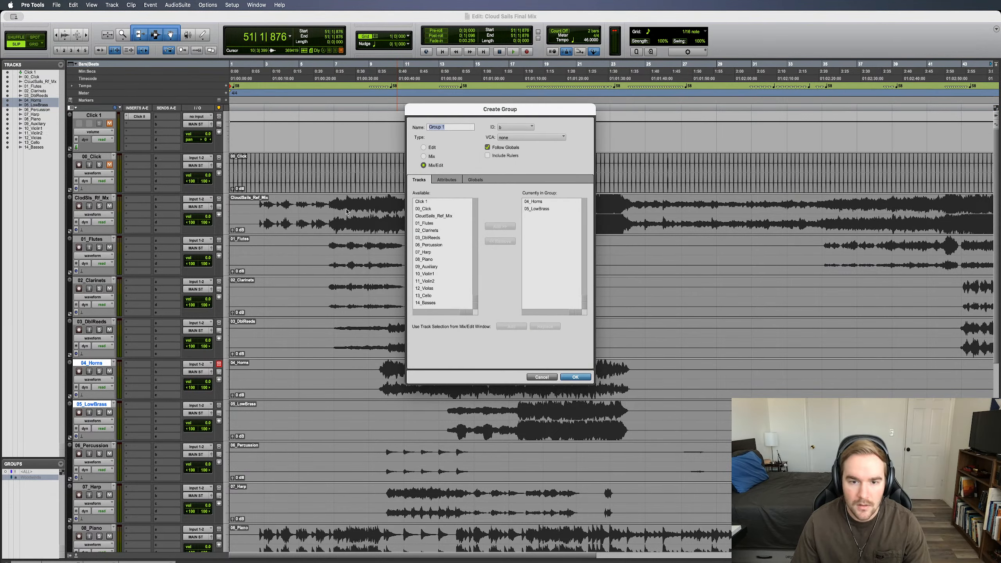
type("Brass")
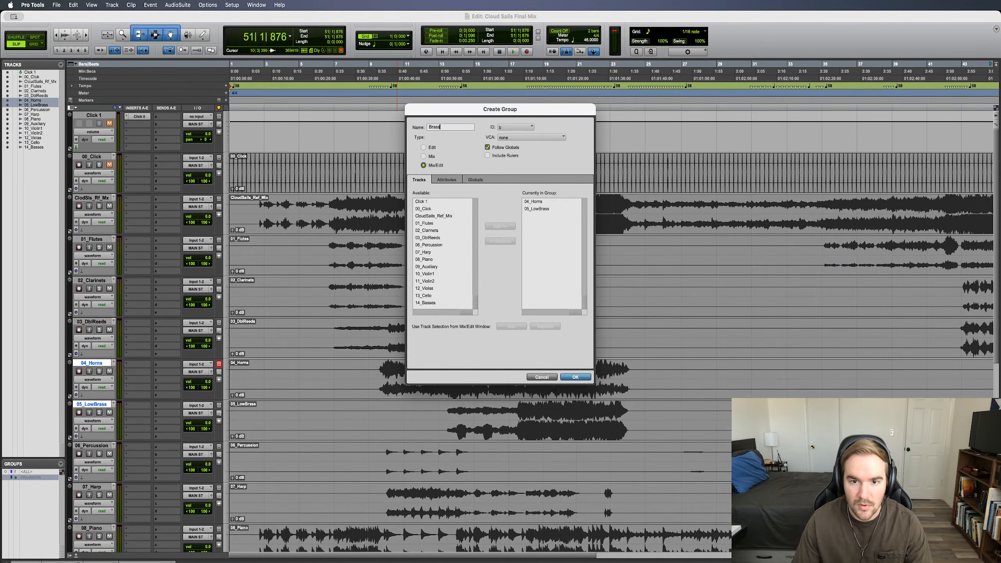
key("Return")
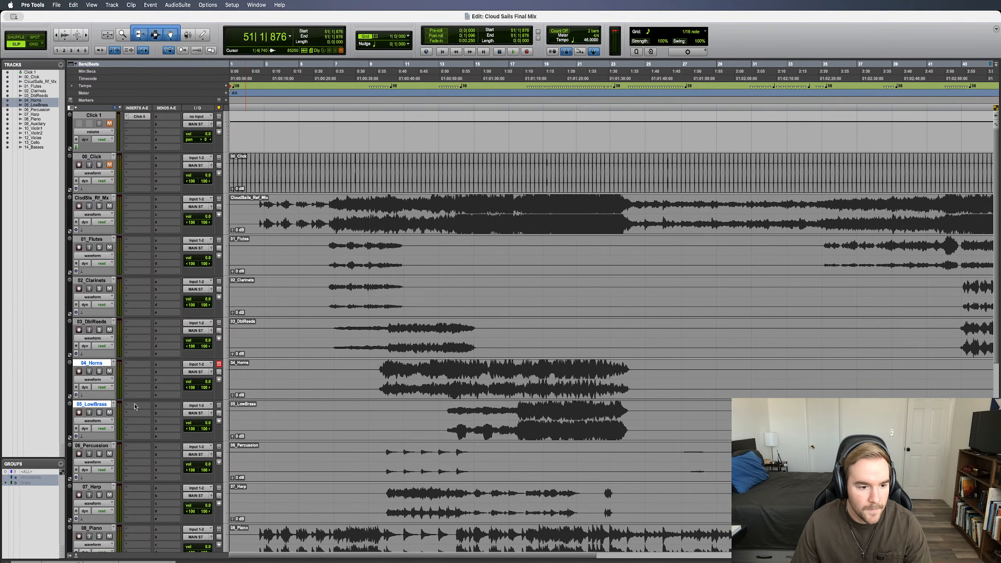
Create a Mix/Edit group named Perc/Aux from the tracks 06_Percussion through 09_Auxiliary.
left_click(95, 447)
scroll(100, 449, "down", 5)
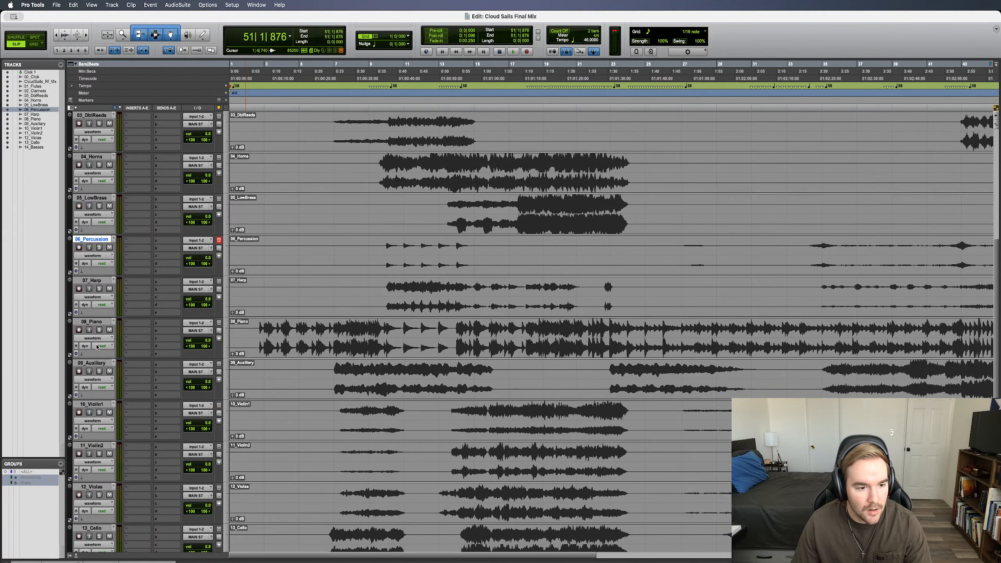
left_click(93, 364, "shift")
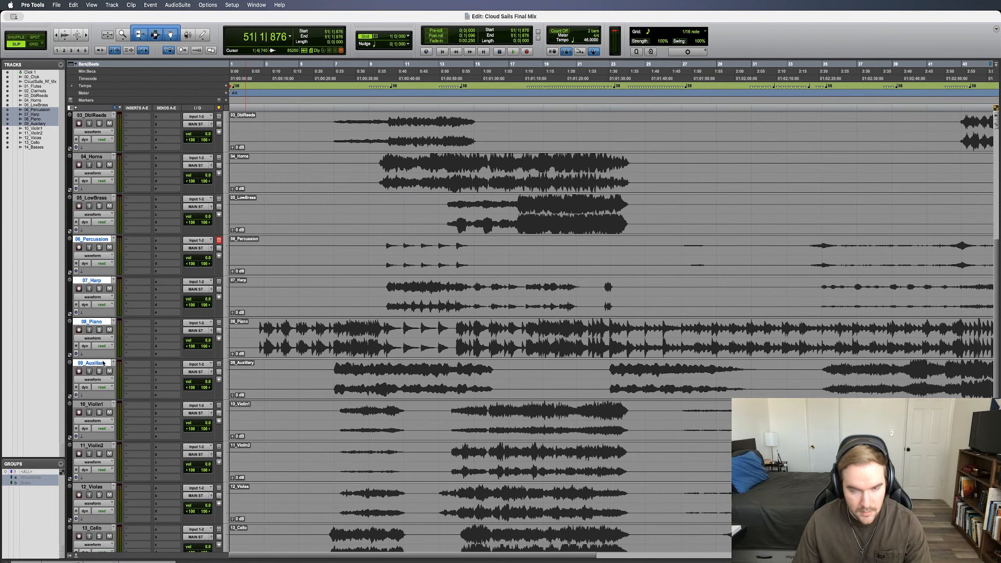
key("super+g")
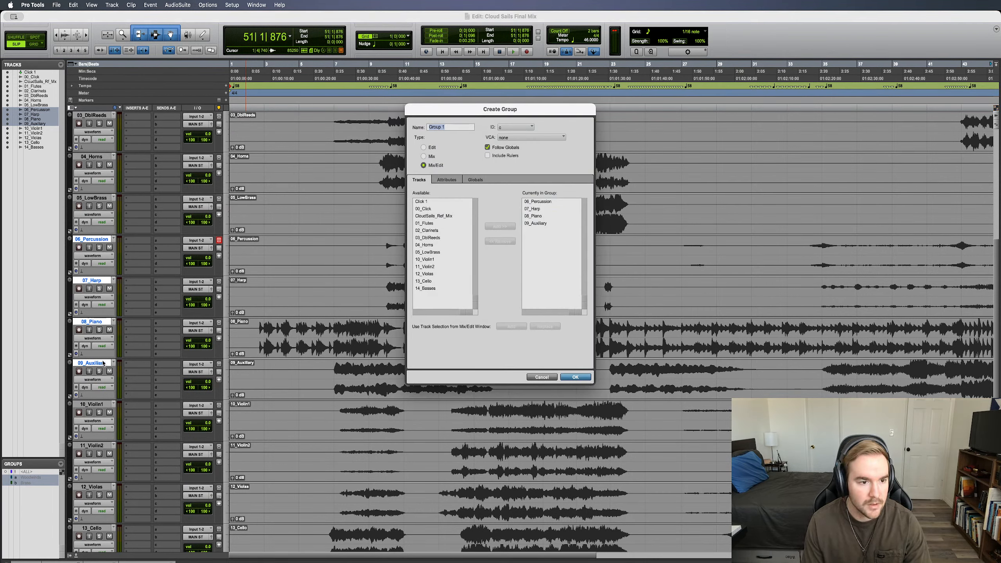
type("A")
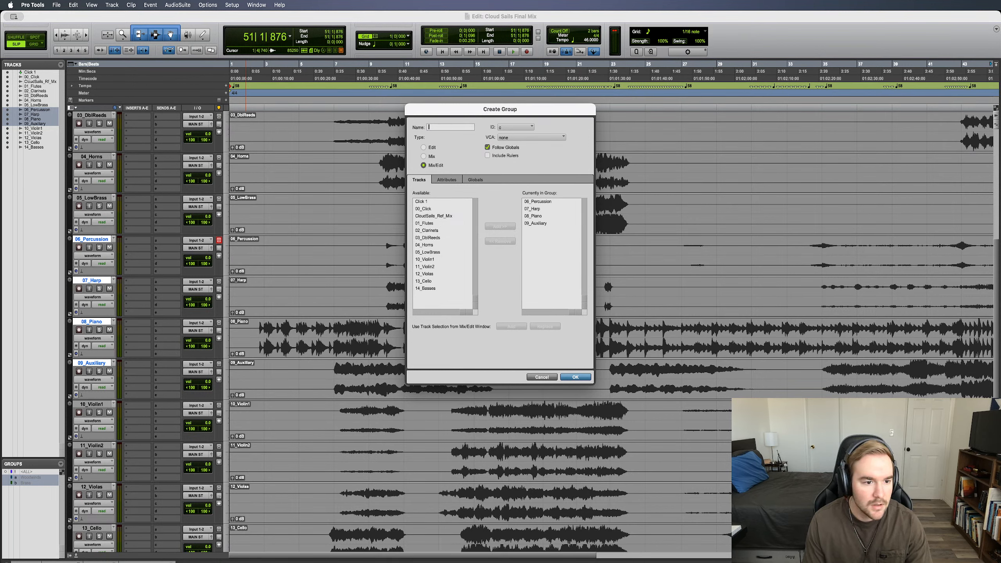
type("erc/A")
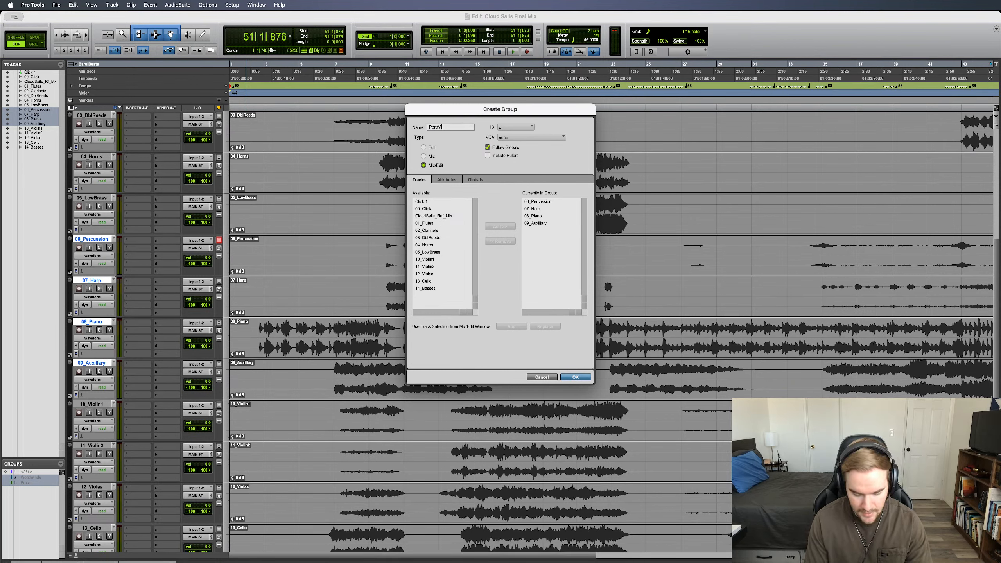
type("ux")
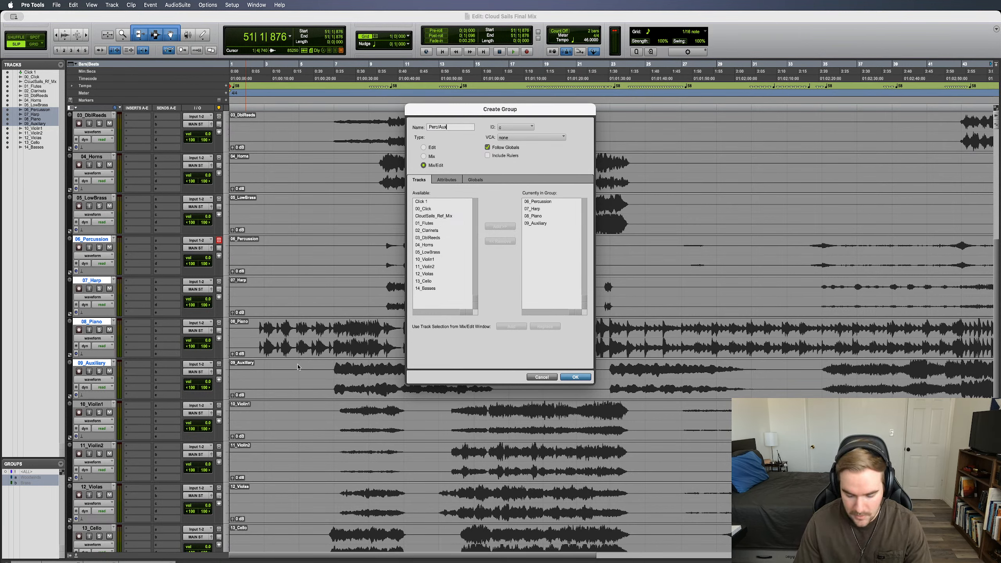
key("Return")
Create a Mix/Edit group named Strings from the tracks 10_Violin1 through 14_Basses.
scroll(117, 405, "down", 5)
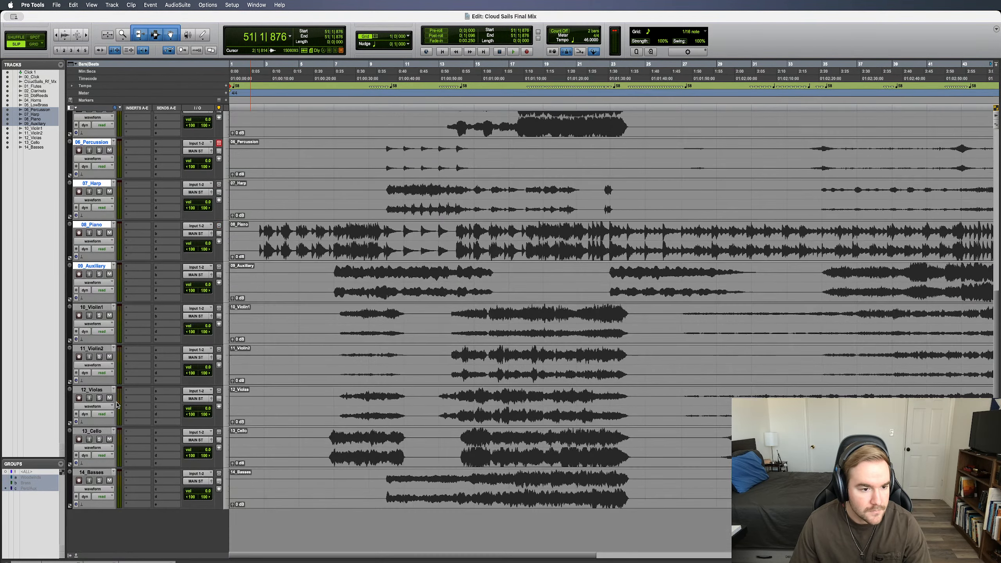
left_click(94, 306)
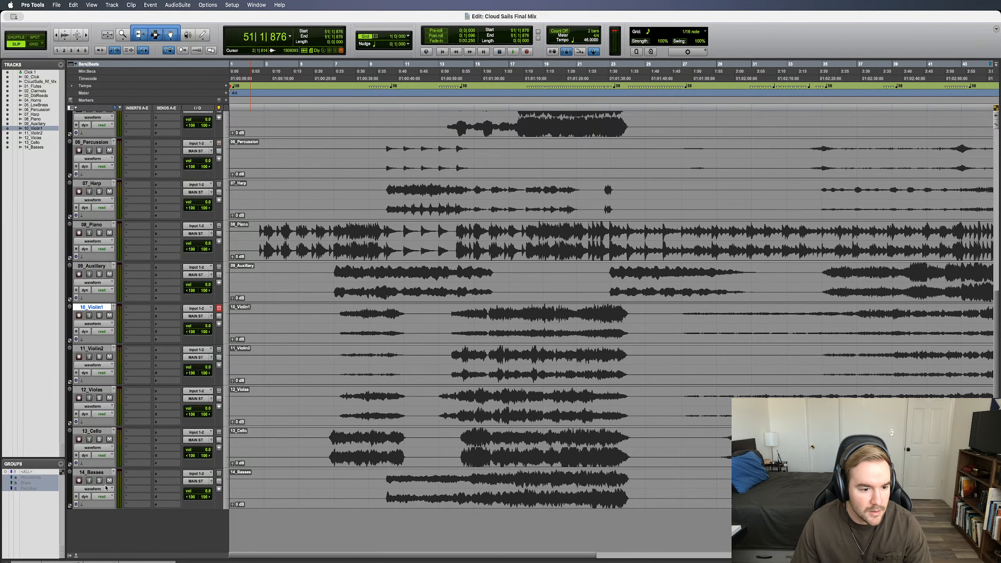
left_click(101, 473, "shift")
key("super+g")
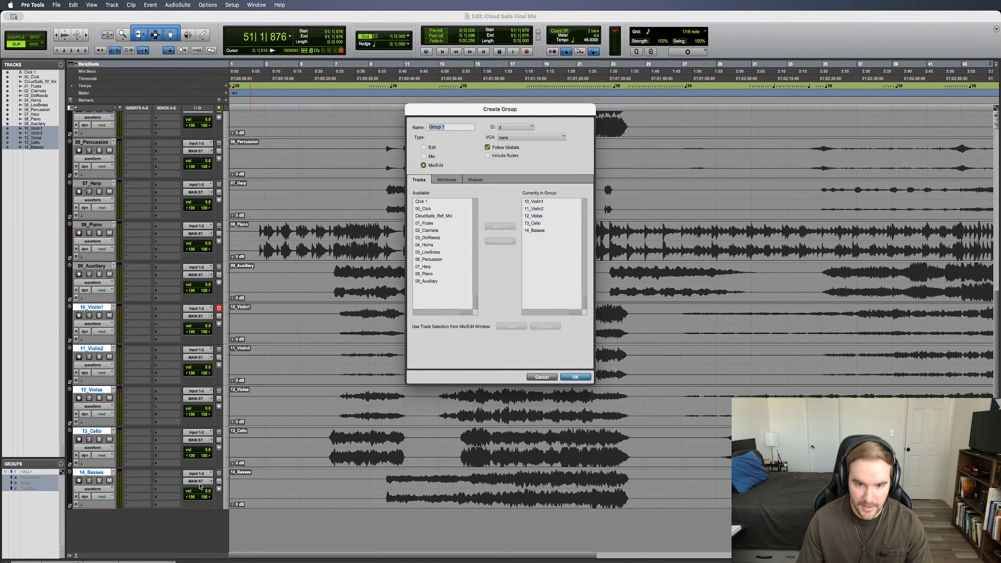
type("Strings")
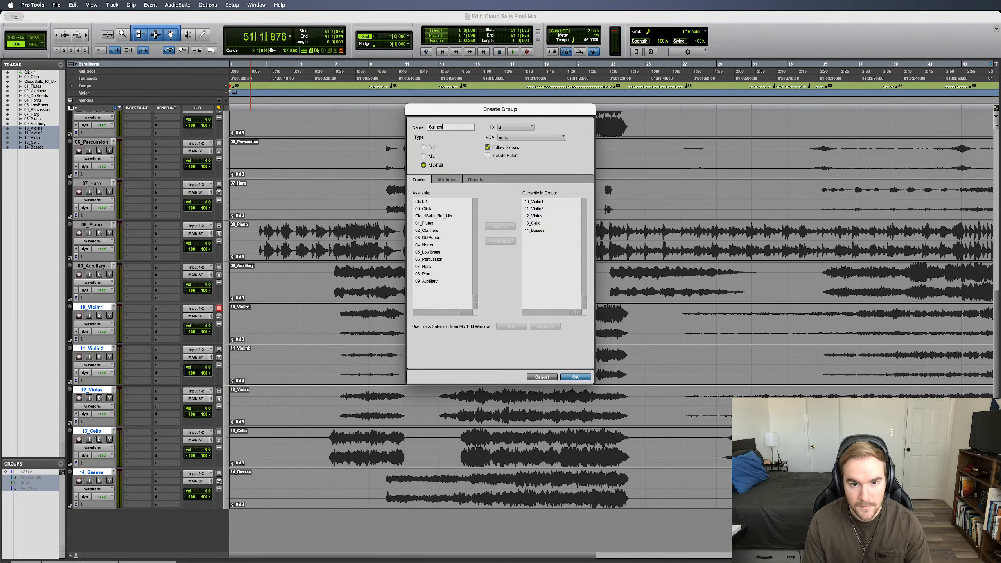
key("Return")
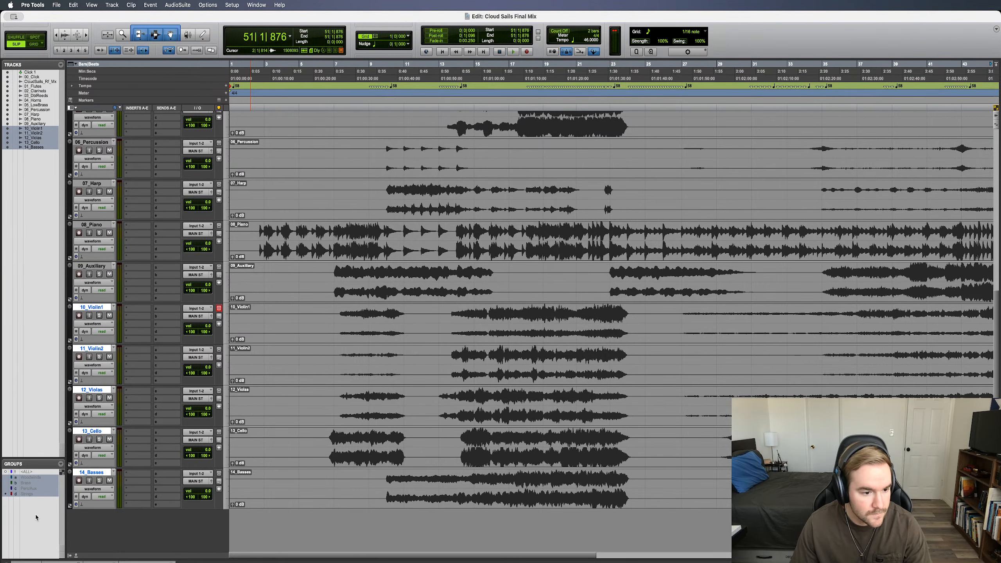
Deactivate the Woodwinds, Brass, Perc/Aux and Strings groups.
left_click(32, 478)
left_click(33, 490)
left_click(33, 489)
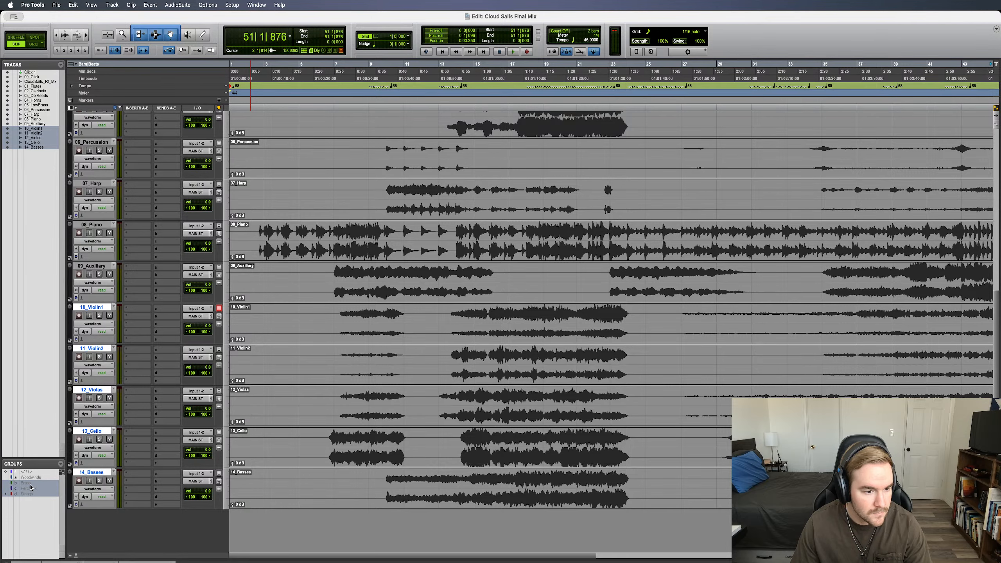
left_click(30, 484)
left_click(31, 490)
left_click(33, 495)
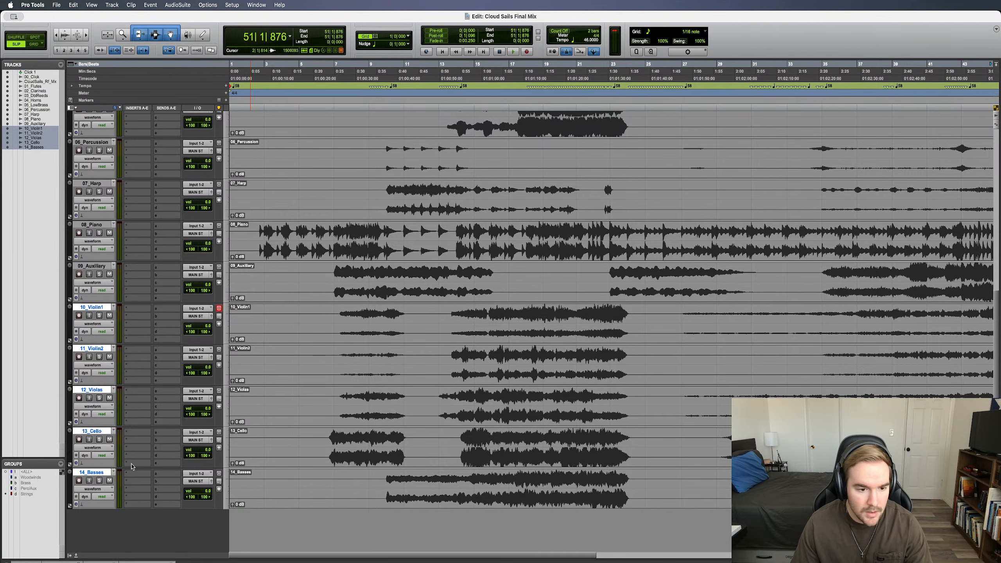
Create a Mix/Edit group named Full Orchestra from all instrument tracks, 01_Flutes through 14_Basses.
scroll(91, 292, "up", 8)
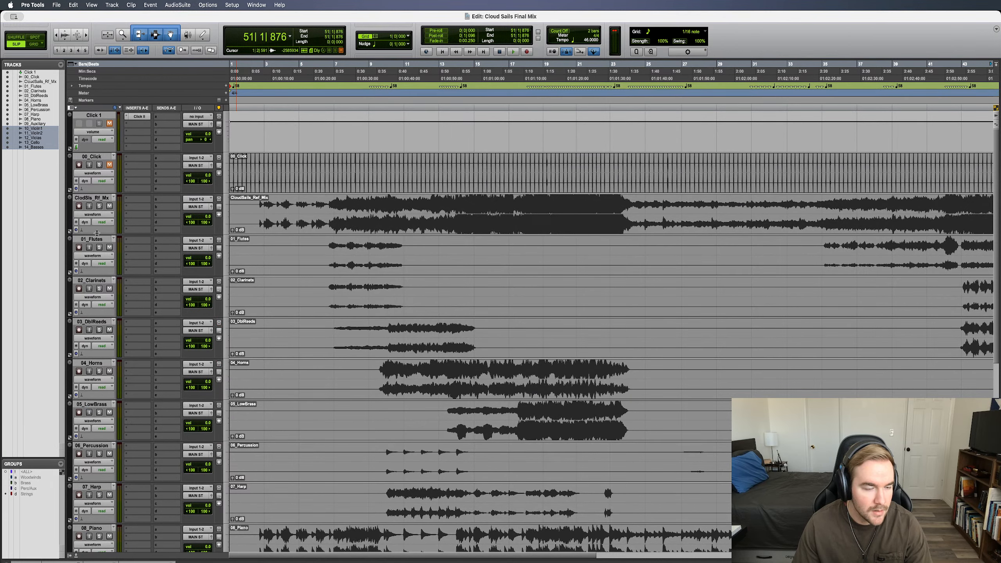
left_click(97, 239, "shift")
scroll(165, 255, "down", 8)
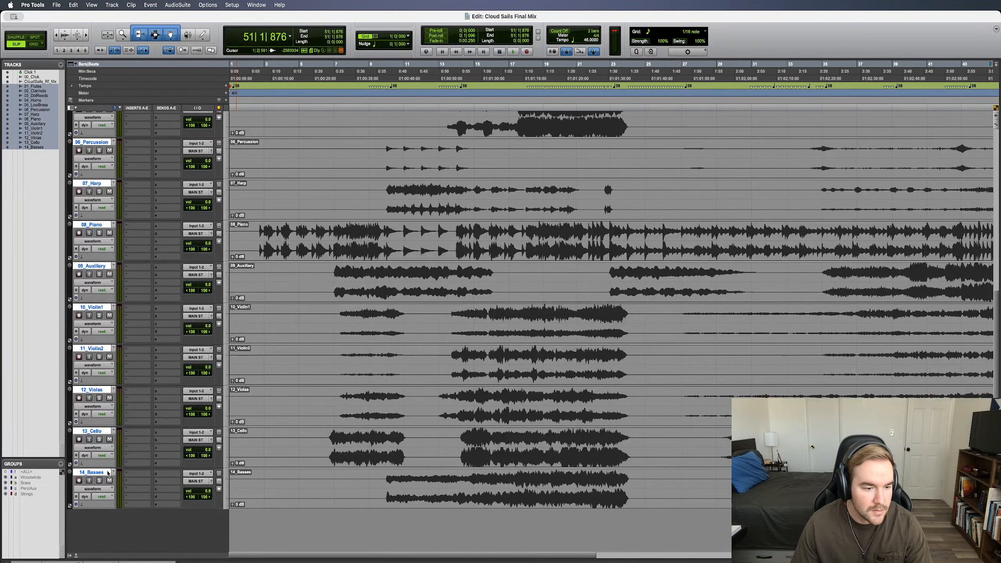
key("super+g")
type("Full Orchestra")
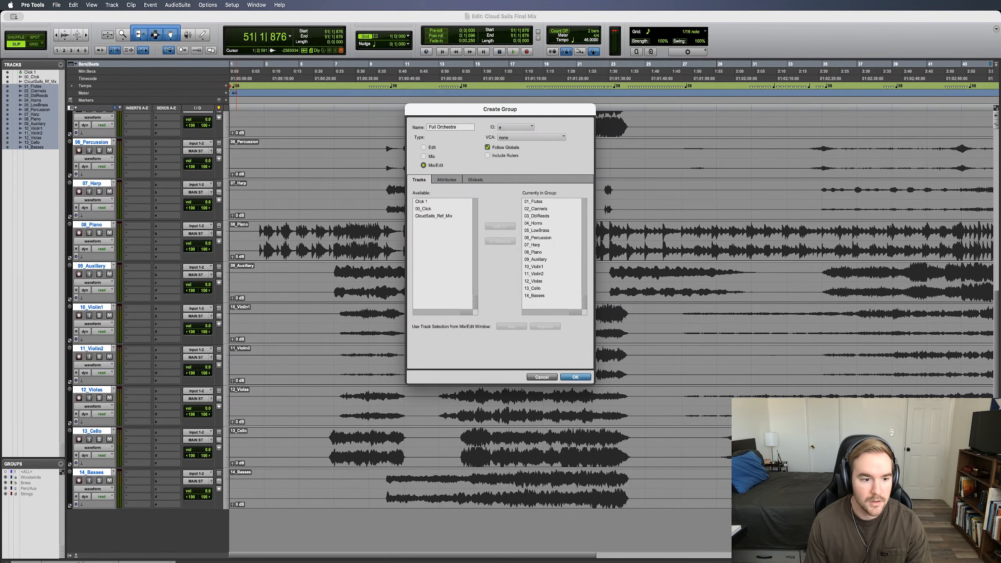
key("Return")
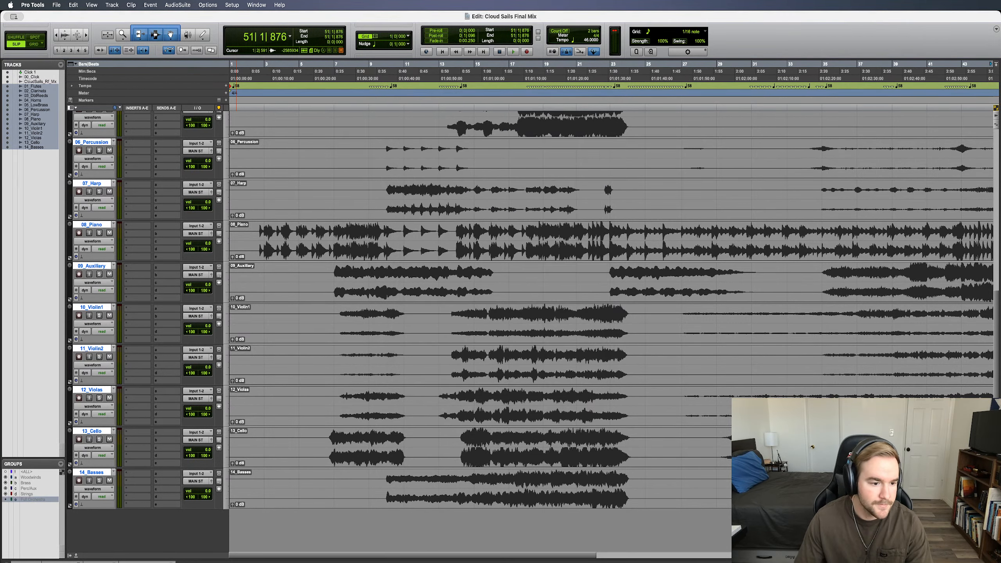
left_click(28, 478)
left_click(30, 483)
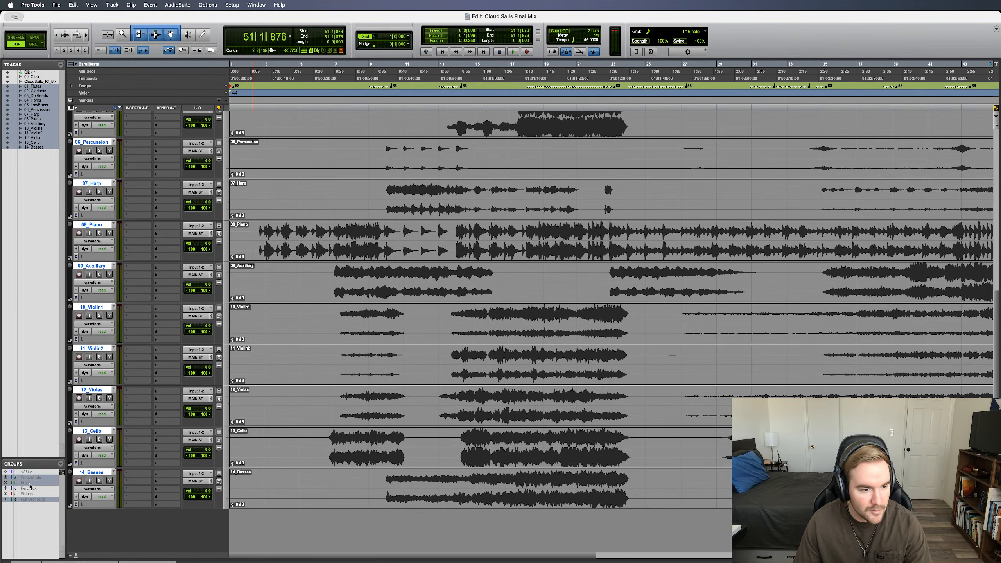
left_click(34, 478)
left_click(34, 483)
Deactivate the Full Orchestra group and return to the first tracks of the session.
left_click(31, 500)
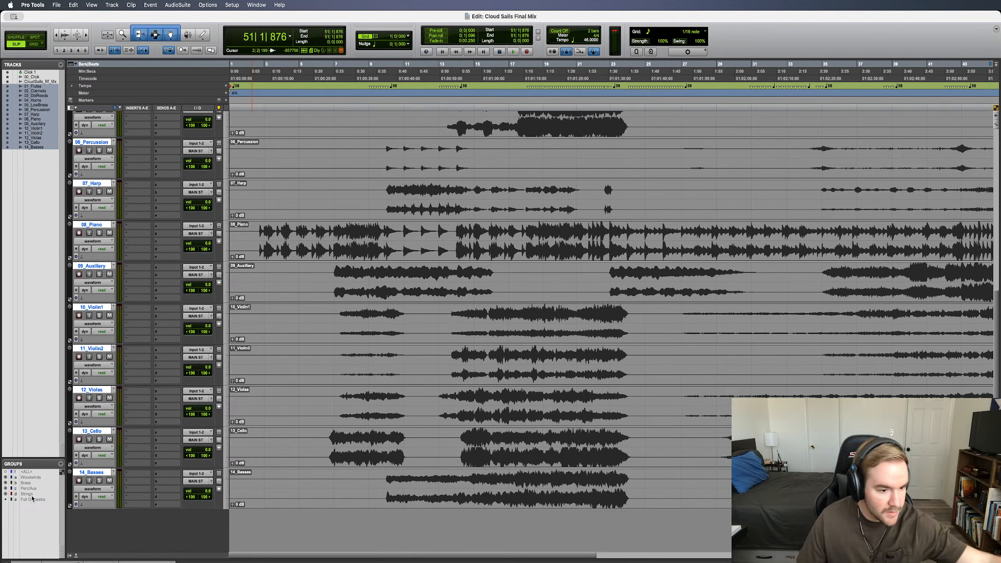
scroll(84, 357, "up", 10)
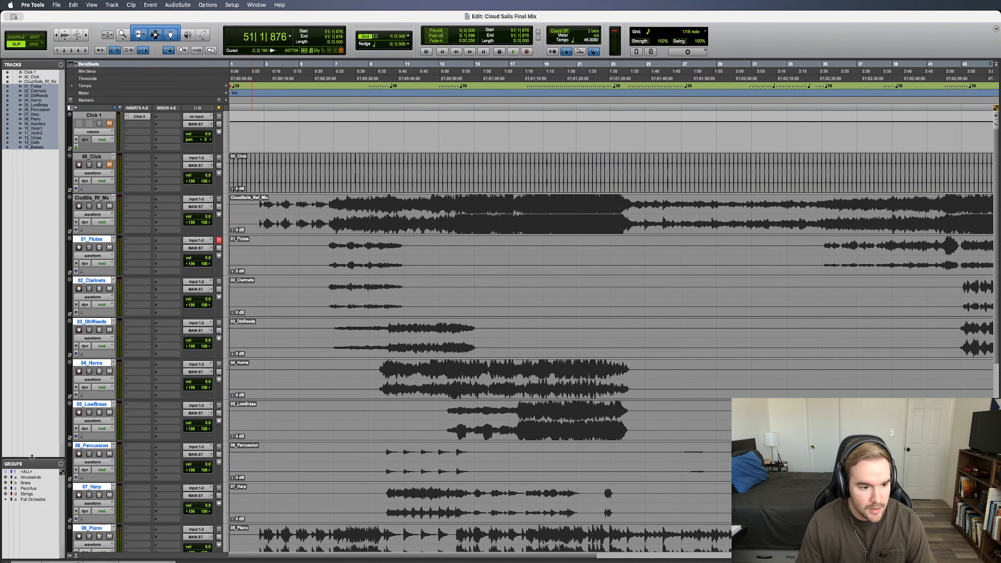
left_click(32, 478)
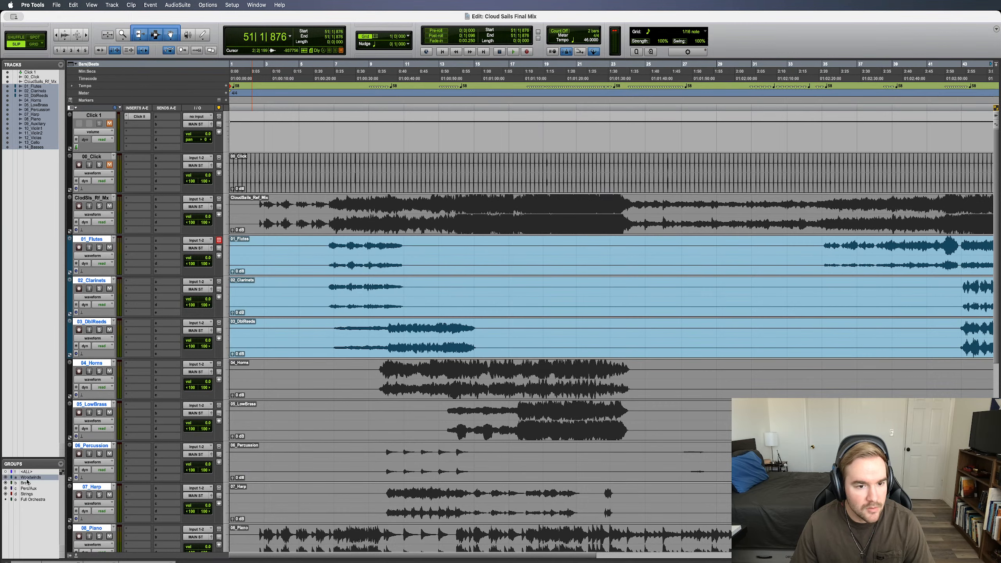
left_click(34, 483)
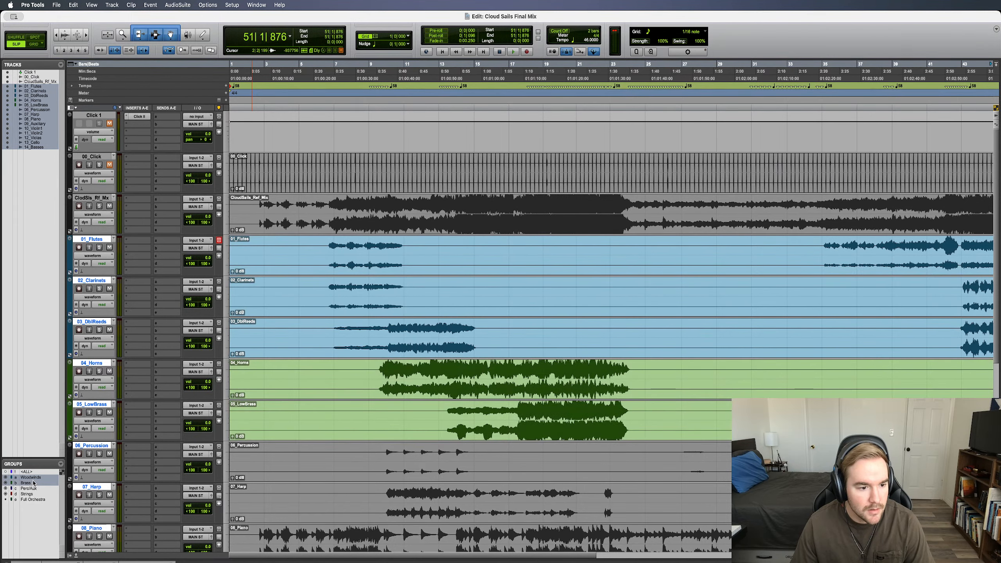
left_click(33, 477)
left_click(34, 482)
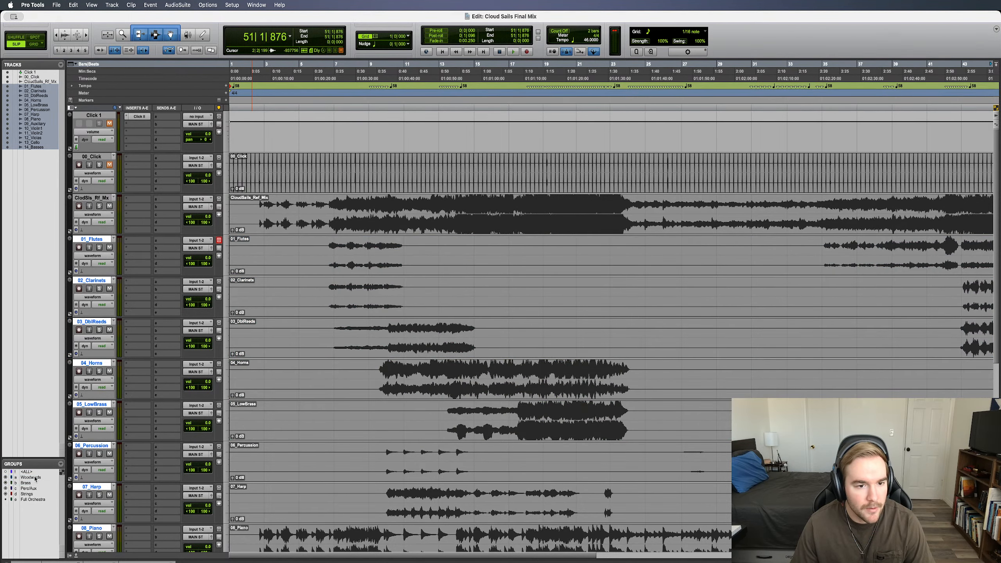
With only the Woodwinds group active, color all selected instrument tracks, 01_Flutes through 14_Basses, dark blue using the Color Palette.
left_click(35, 478)
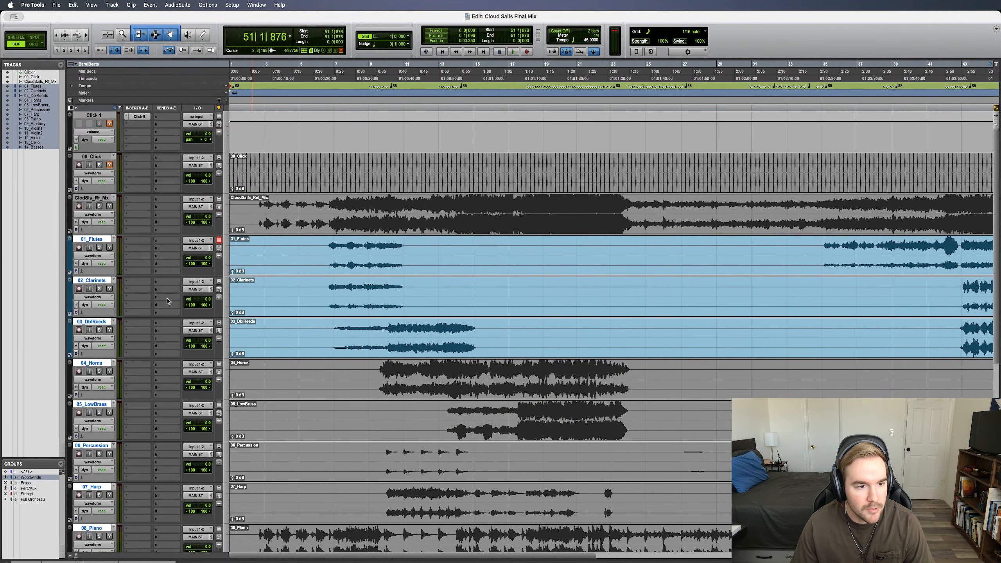
double_click(71, 255)
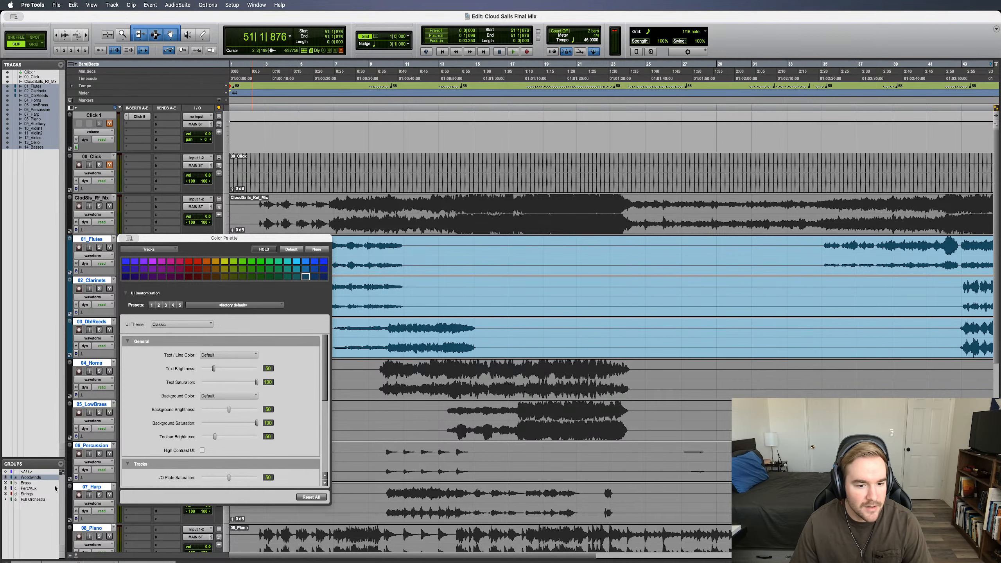
left_click(26, 485)
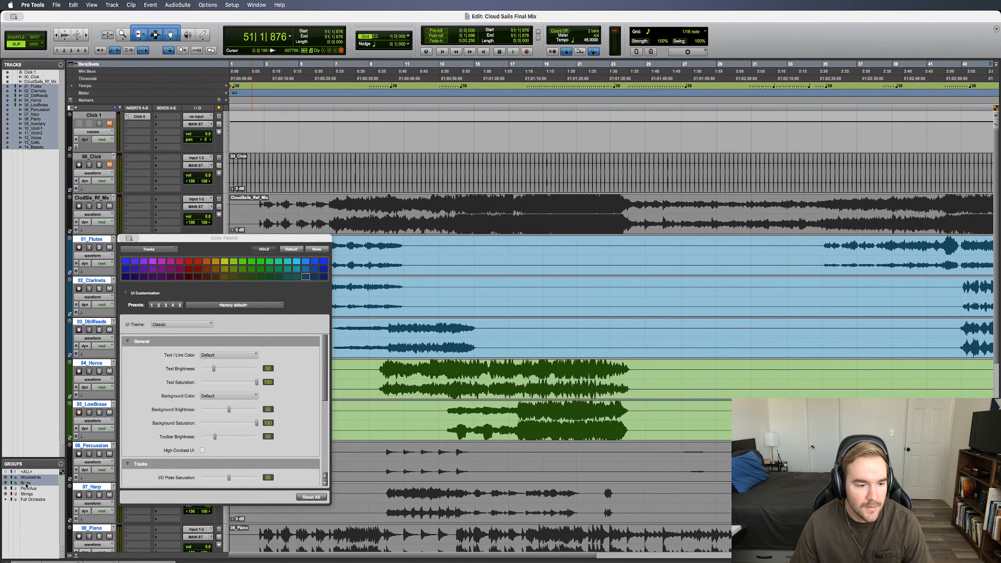
left_click(30, 478)
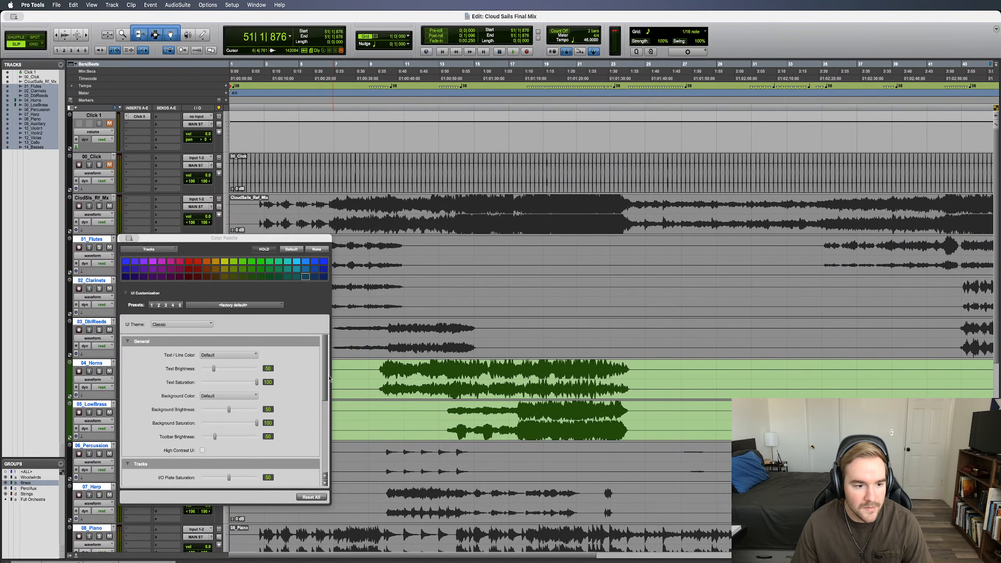
left_click(36, 478)
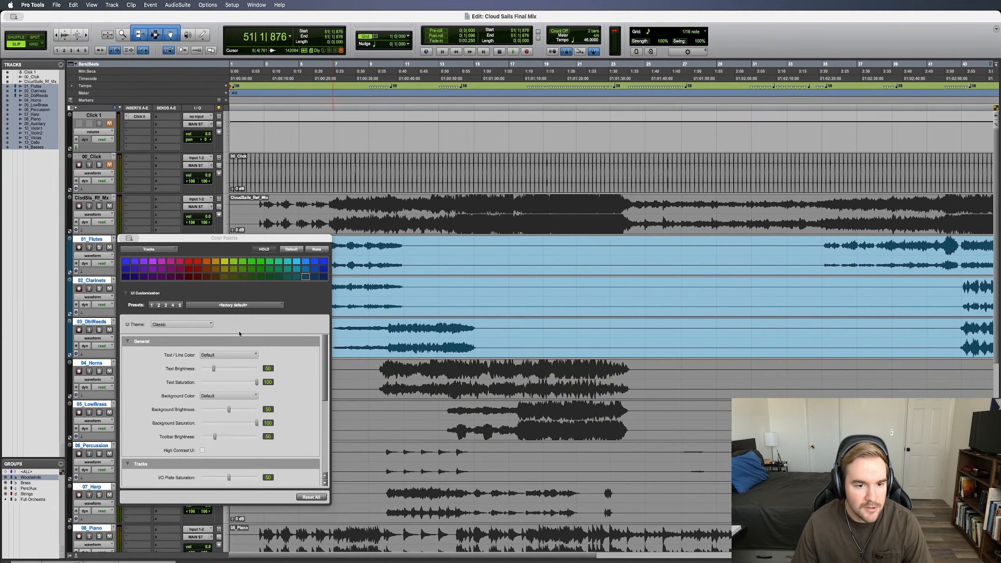
left_click(306, 278)
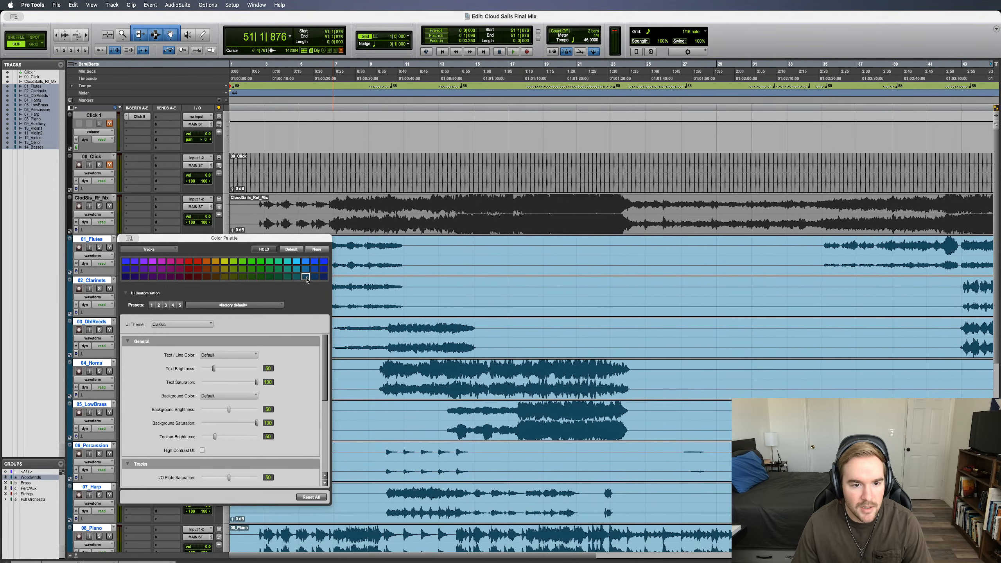
scroll(670, 398, "down", 2)
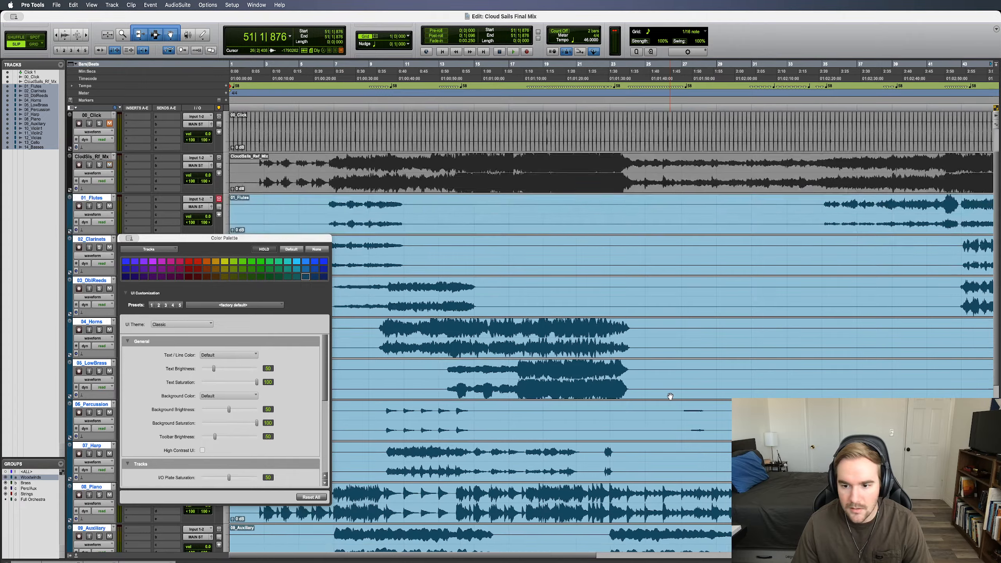
scroll(430, 382, "up", 2)
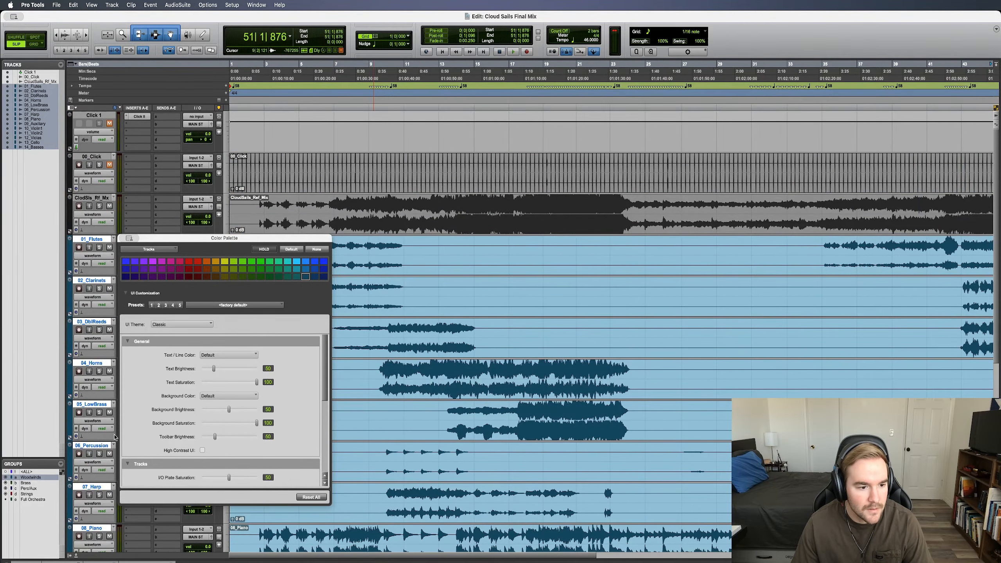
Select the member tracks of the Woodwinds group and set the group's color to dark blue.
left_click(6, 483)
left_click(5, 478)
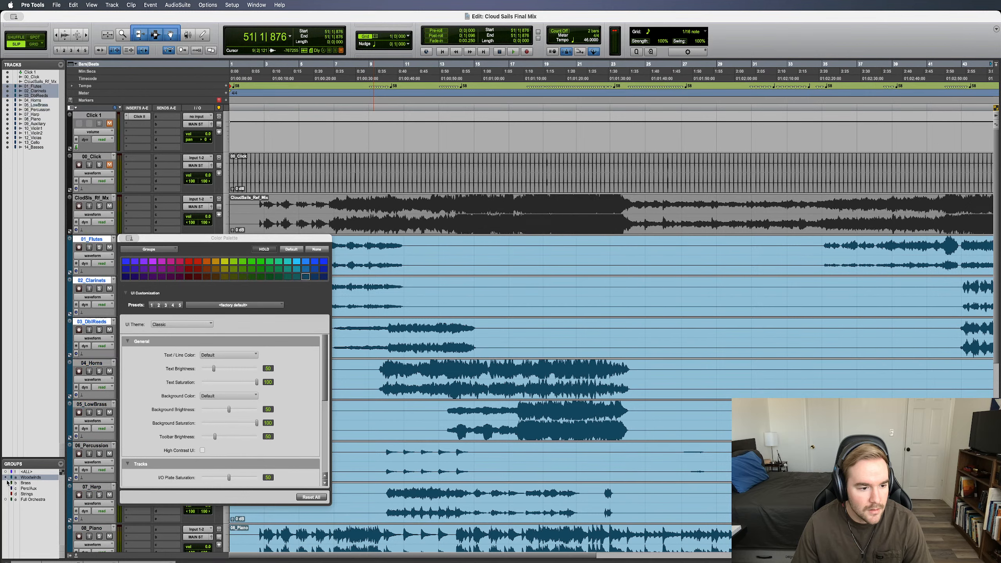
left_click(304, 277)
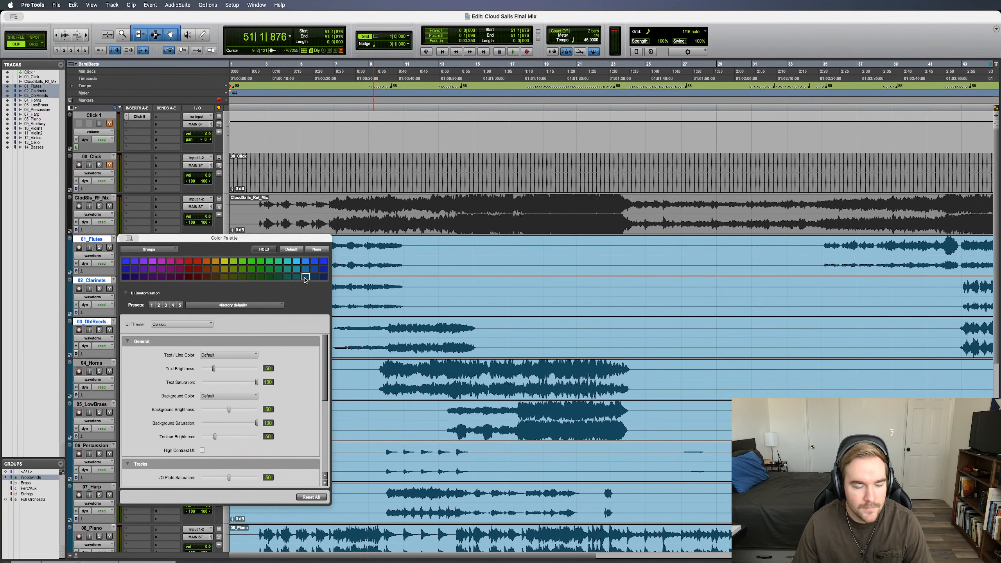
Reset all Color Palette parameters to their default values and dismiss the palette.
left_click(307, 498)
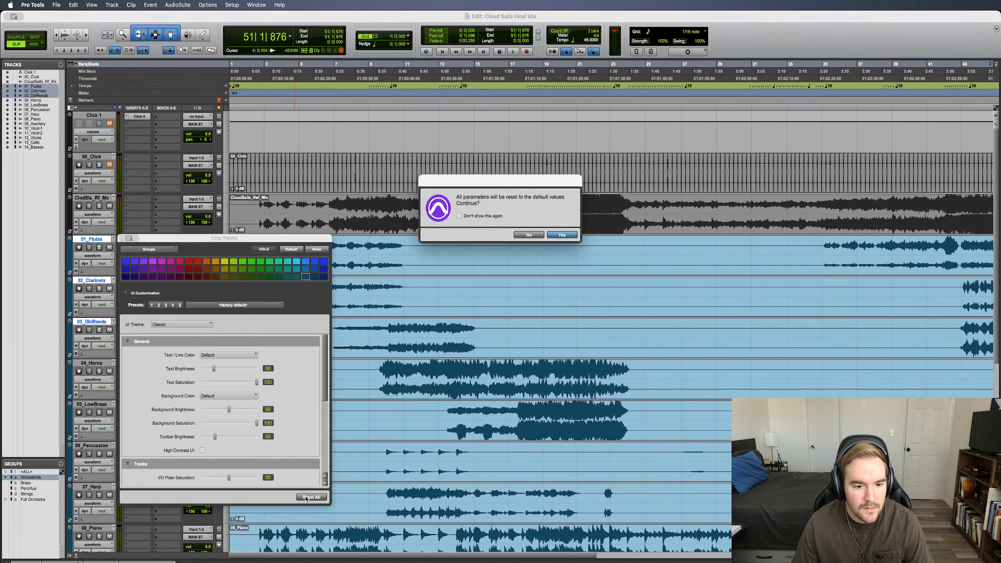
left_click(562, 235)
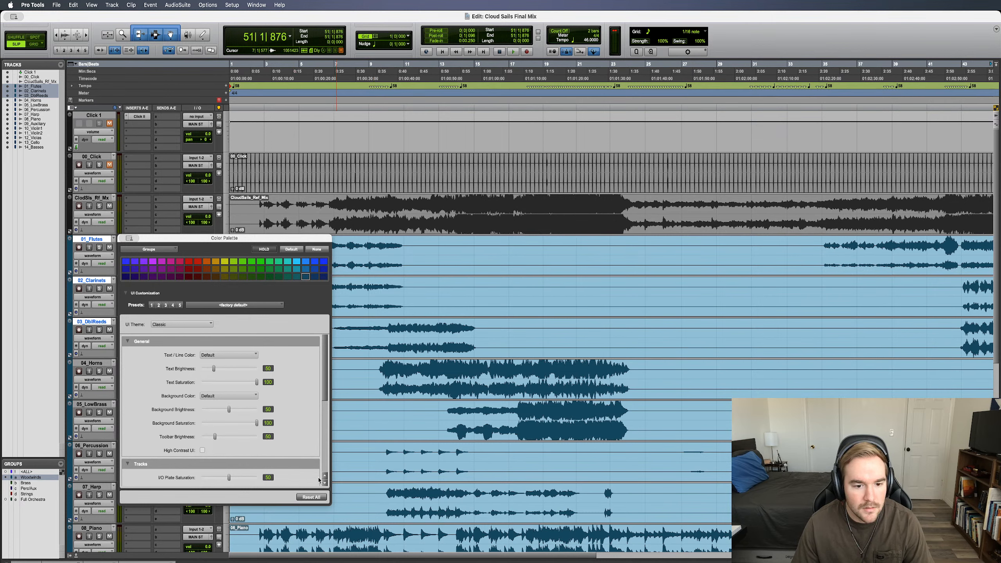
left_click(131, 238)
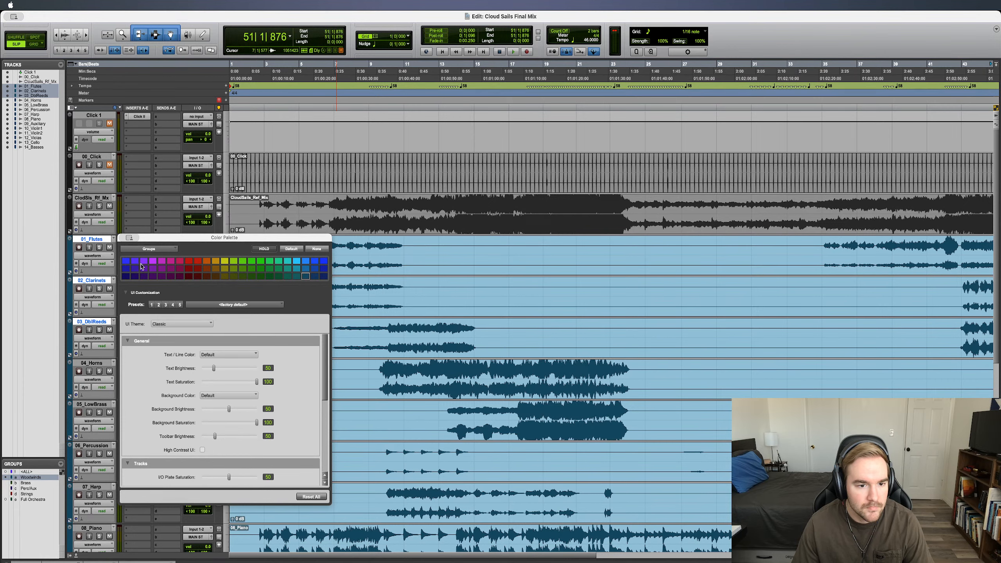
key("super+m")
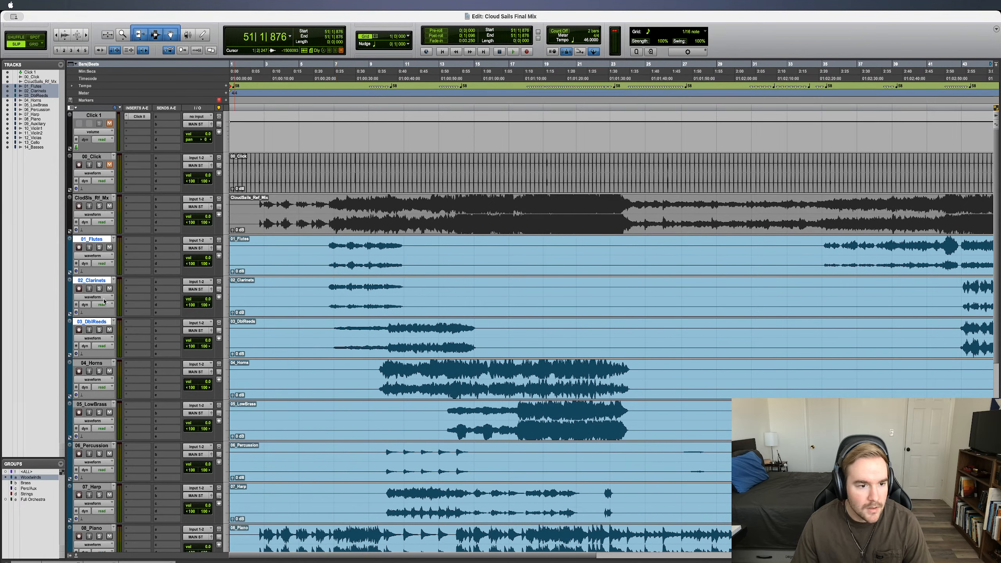
Select the Brass group's tracks, 04_Horns and 05_LowBrass, and color them dark red after trying other colors.
left_click(92, 364)
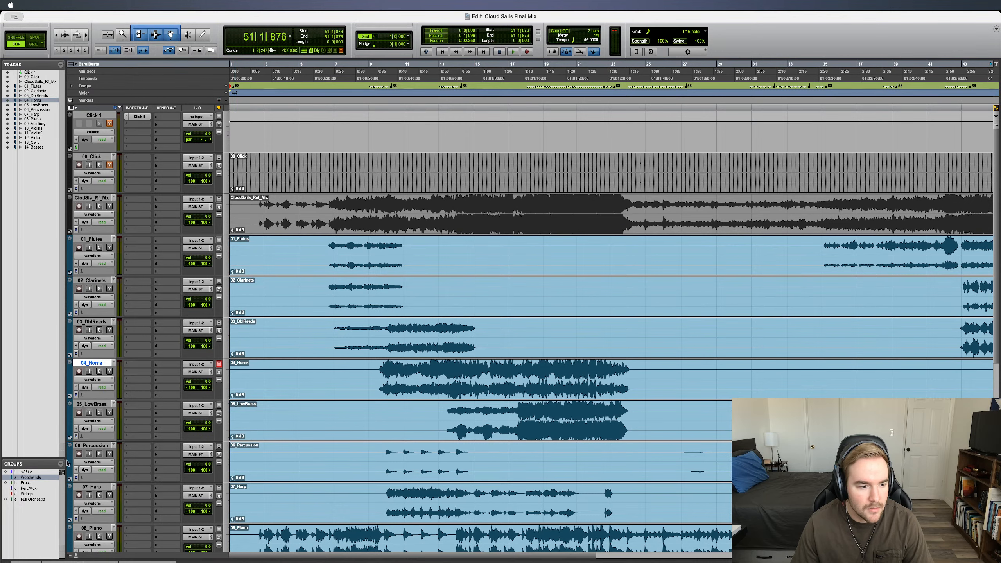
left_click(15, 483)
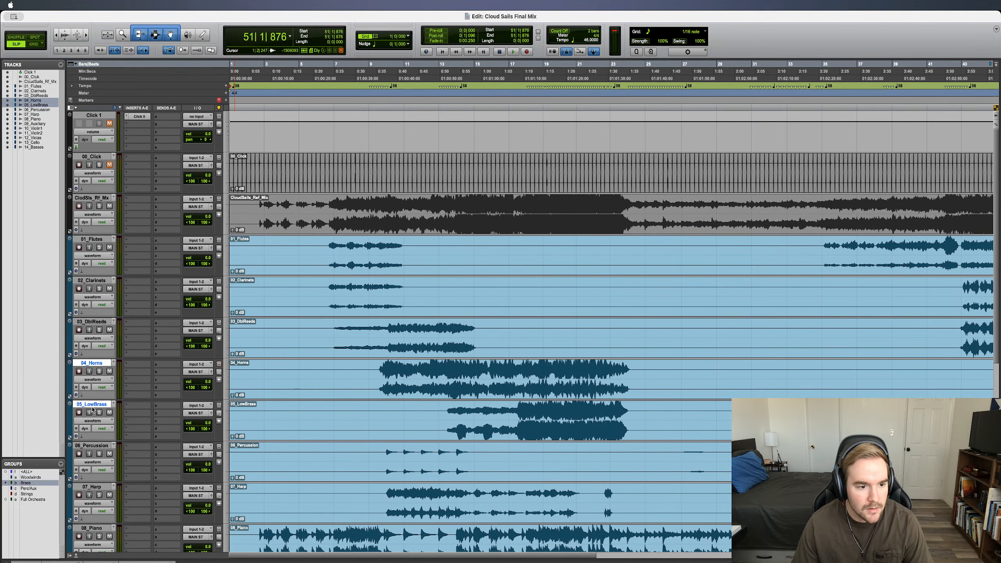
double_click(71, 418)
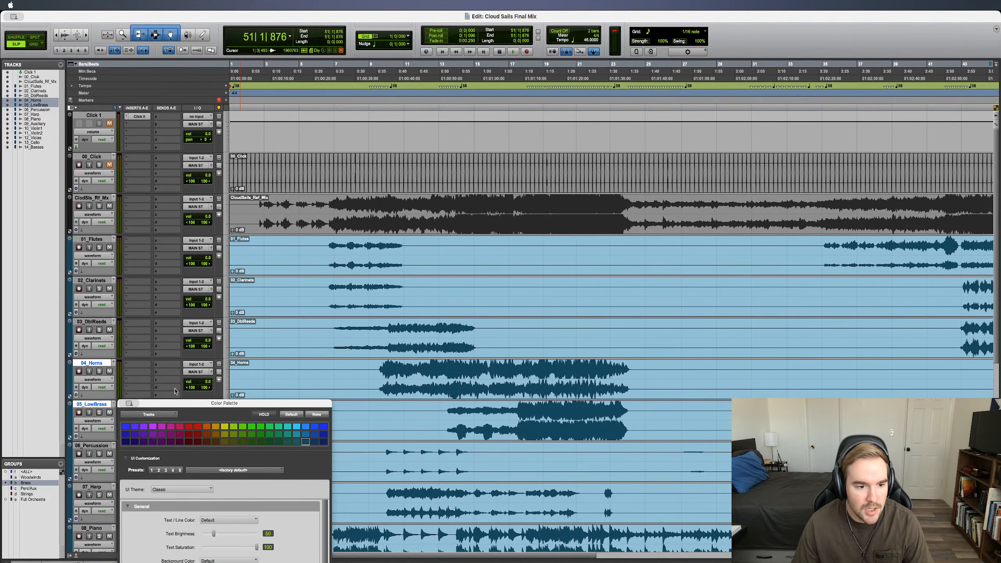
left_click(280, 278)
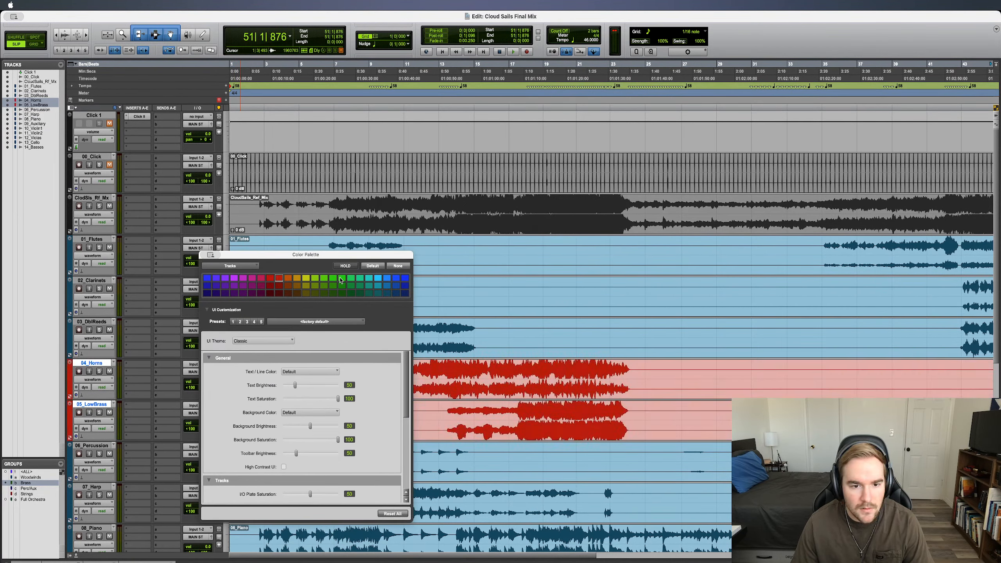
left_click(334, 279)
left_click(297, 278)
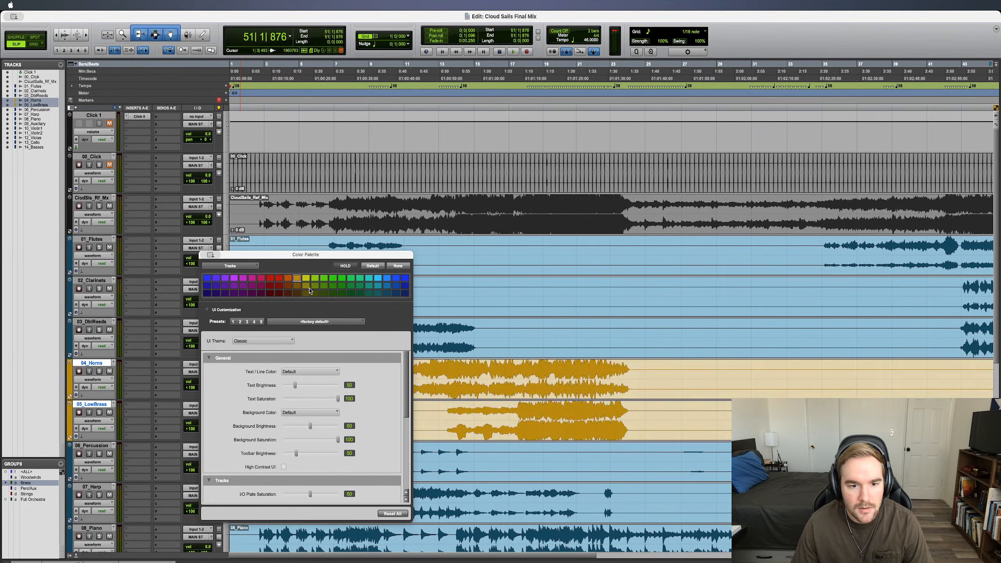
left_click(270, 286)
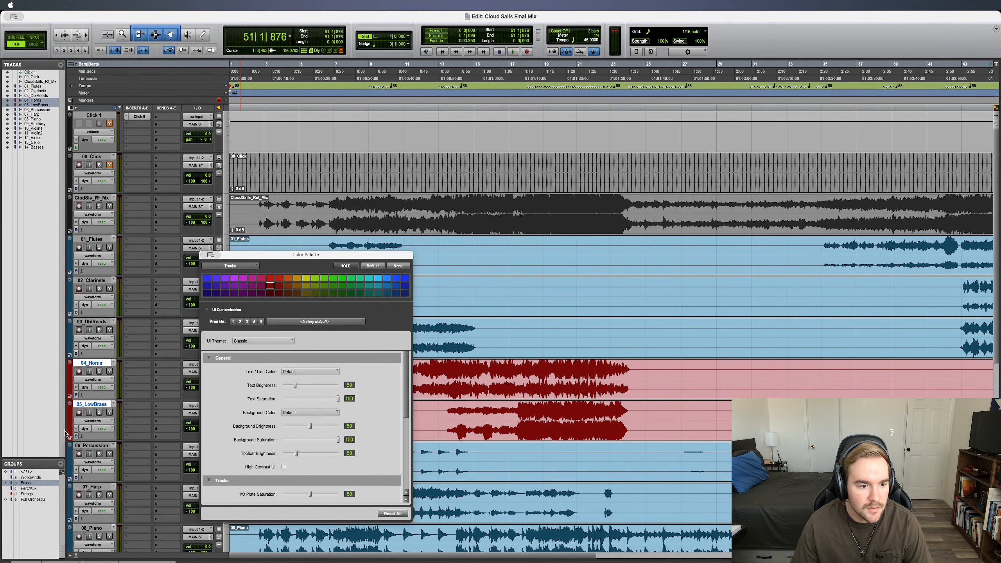
Select the Perc/Aux group's tracks, 06_Percussion through 09_Auxiliary, and color them medium green.
left_click(9, 489)
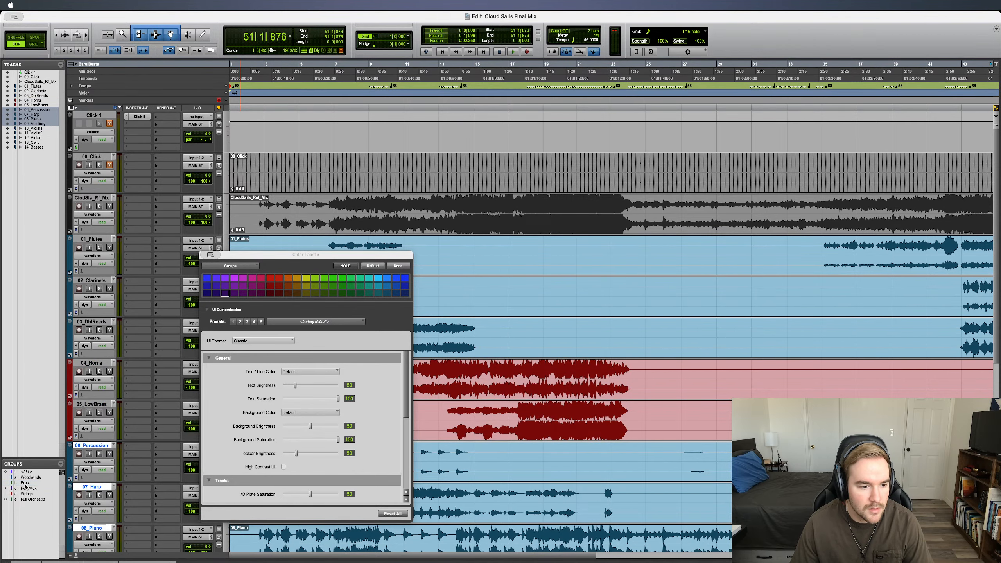
scroll(97, 463, "down", 3)
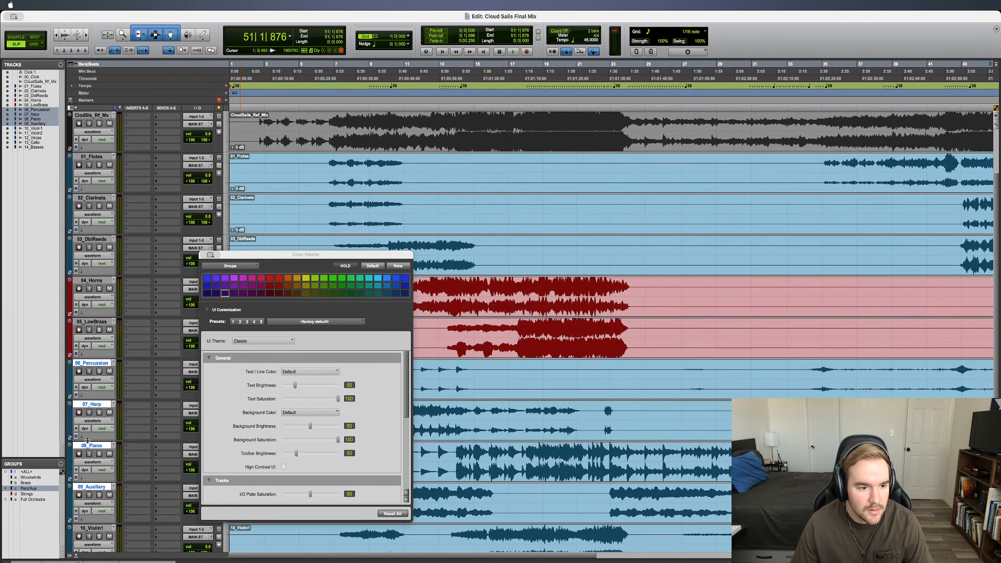
double_click(71, 386)
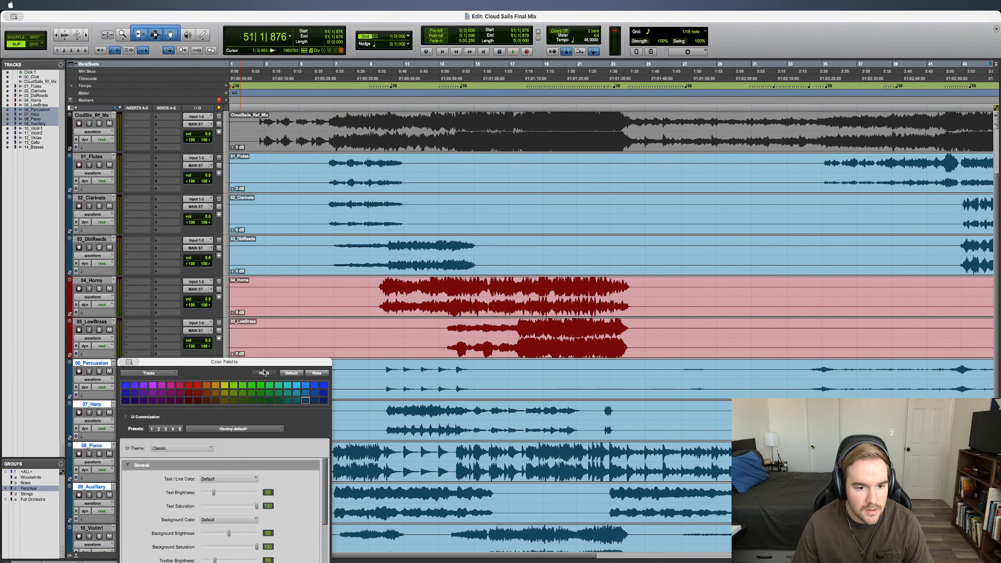
left_click(243, 401)
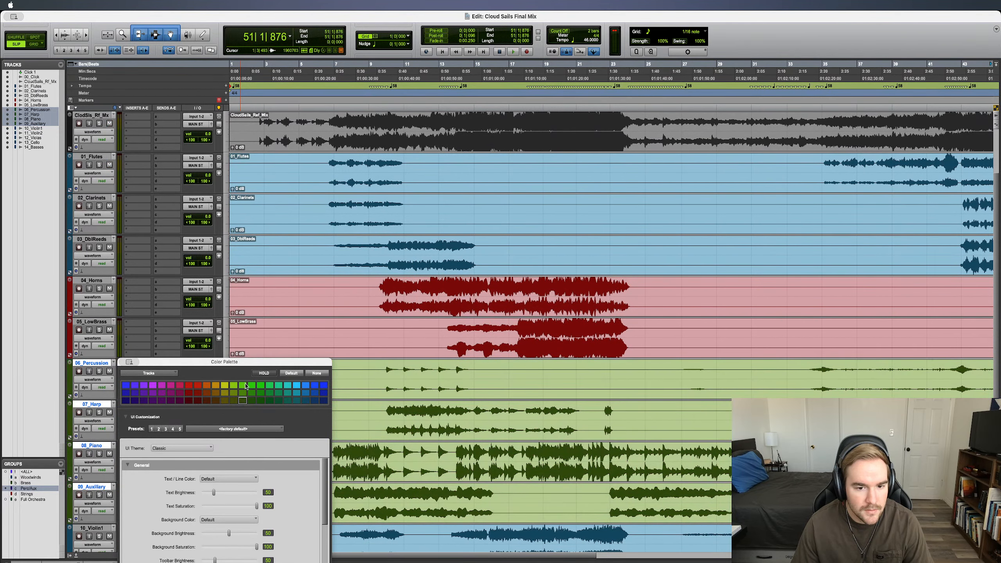
left_click(246, 395)
left_click(252, 395)
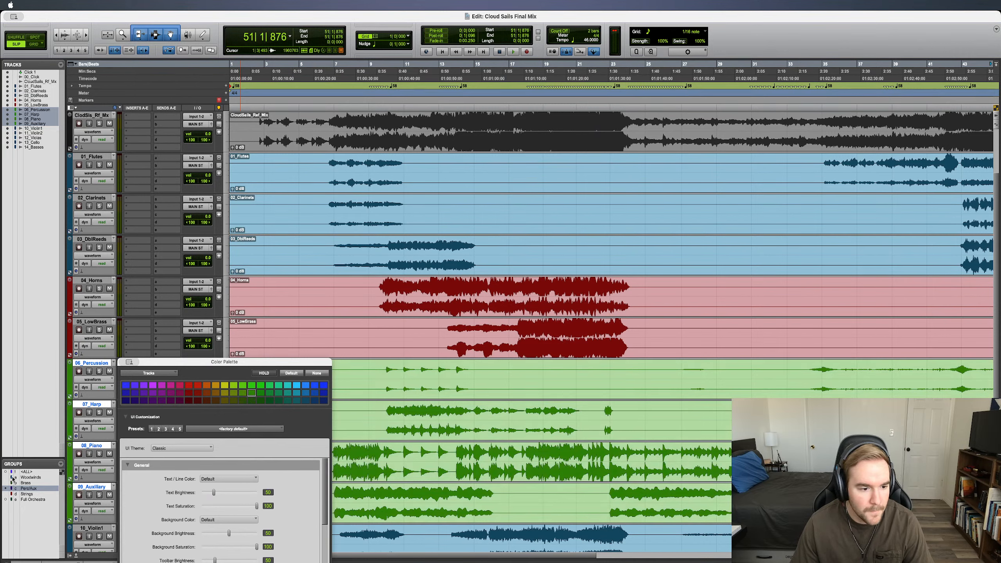
Select the member tracks of the Strings group and set the group's color to indigo.
left_click(13, 494)
left_click(7, 494)
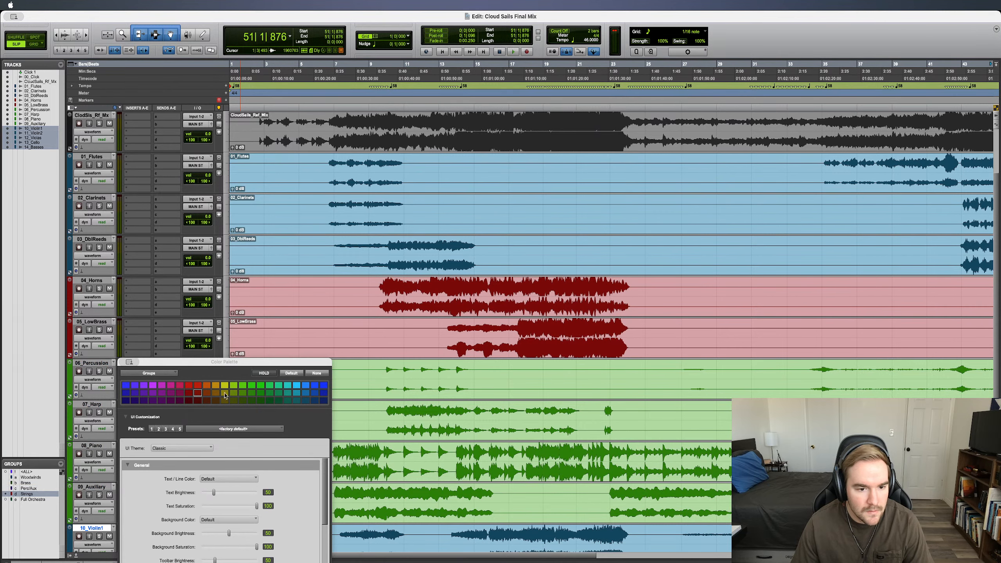
left_click(136, 394)
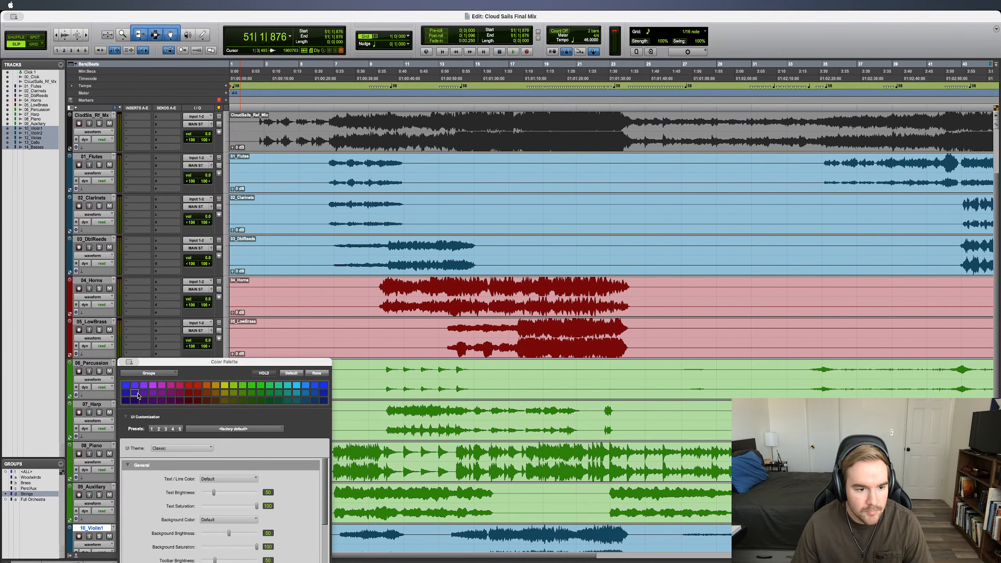
Color the string tracks, 10_Violin1 through 14_Basses, bright blue after trying darker blue and violet shades.
scroll(410, 399, "down", 5)
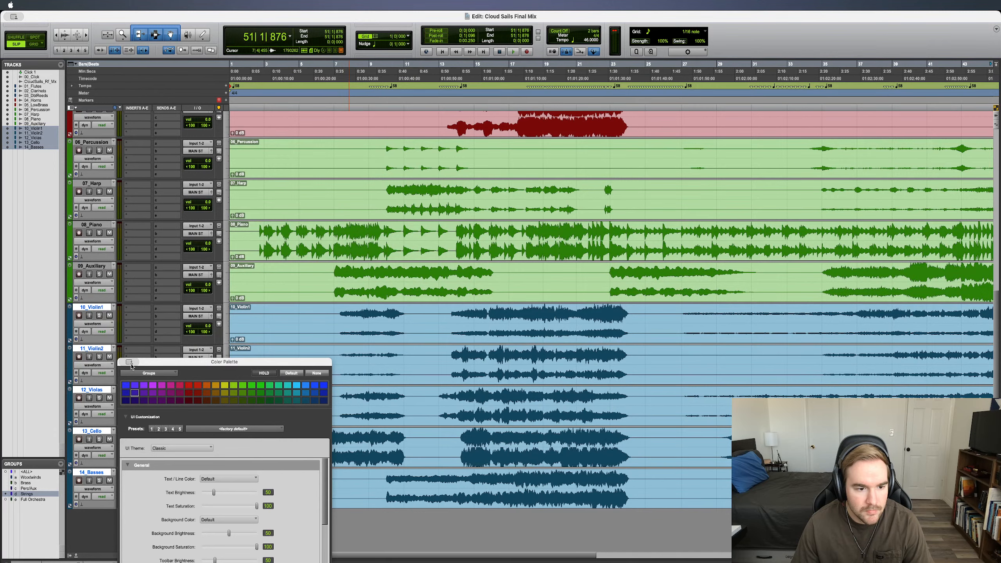
double_click(70, 445)
left_click_drag(260, 428, 459, 269)
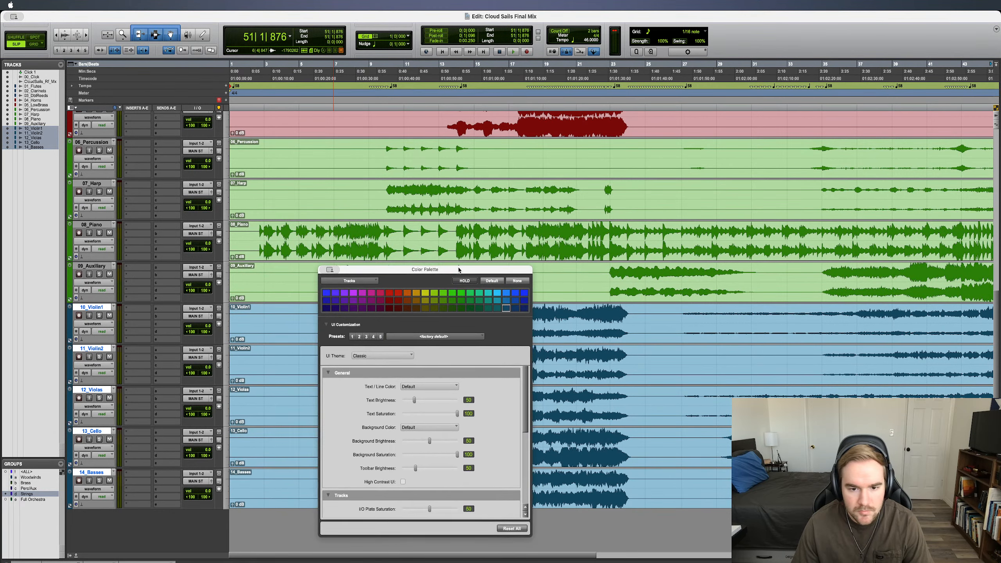
left_click(523, 301)
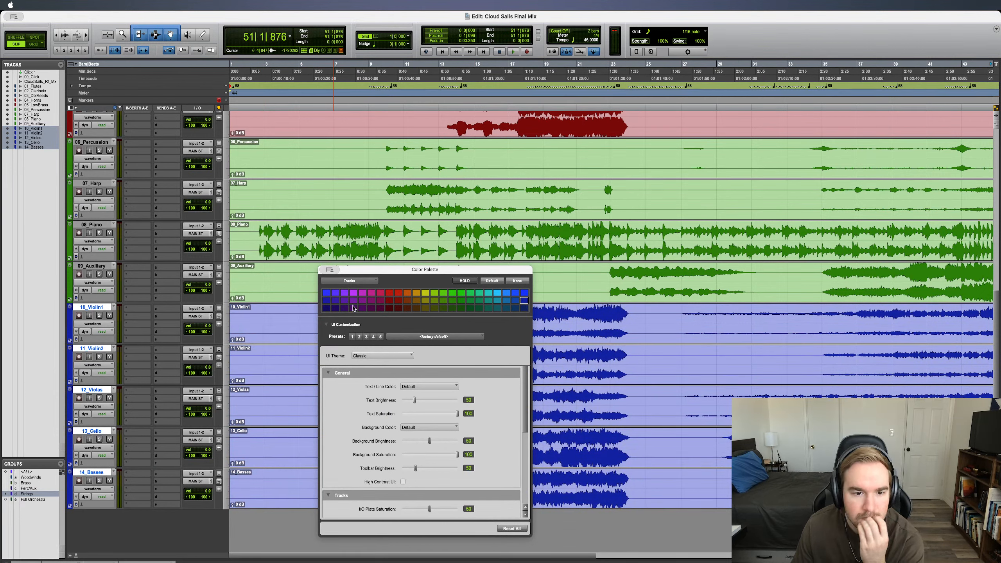
left_click(337, 298)
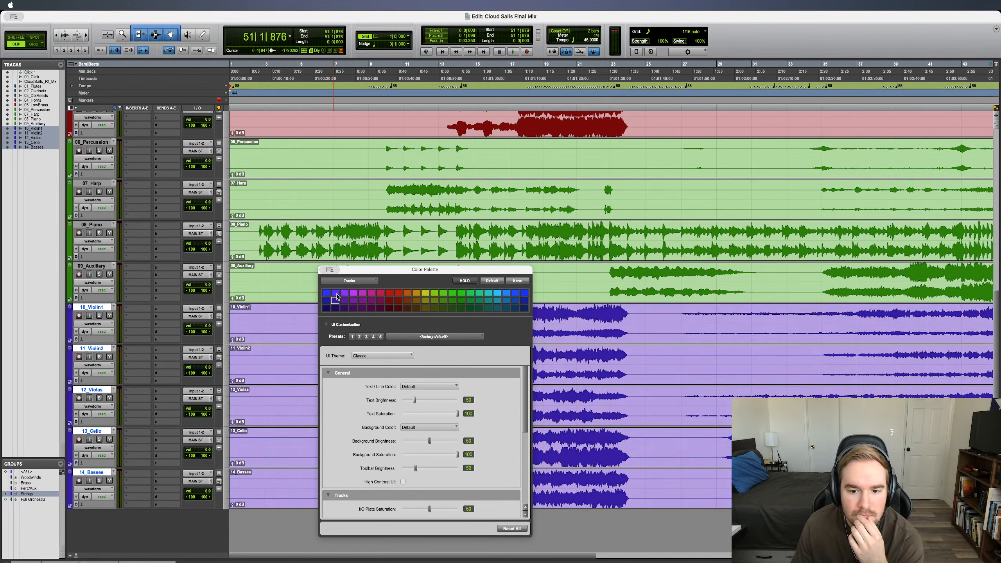
left_click(327, 294)
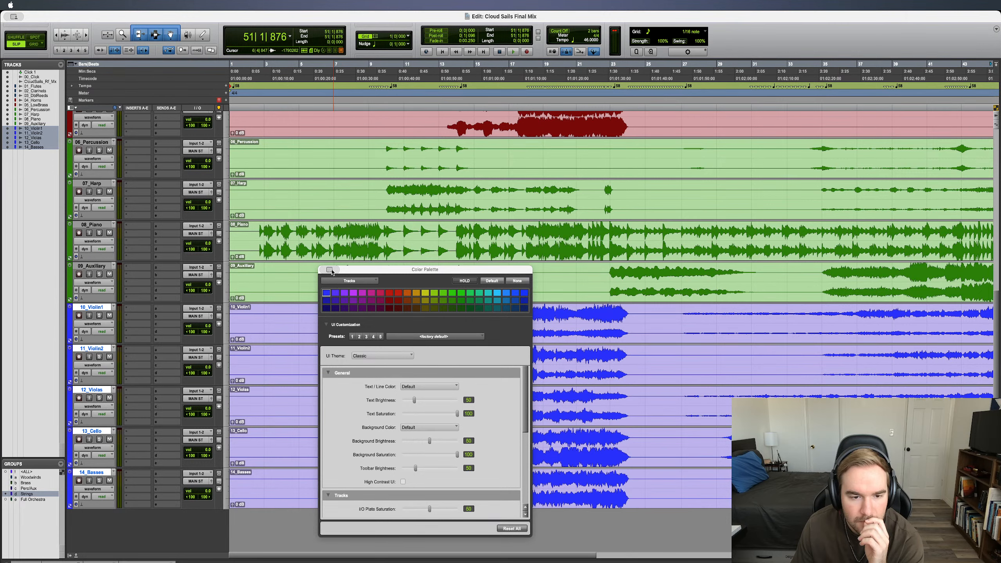
Color the CloudSails_Ref_Mix track yellow after trying orange and light blue, closing the color palette when done.
key("super+m")
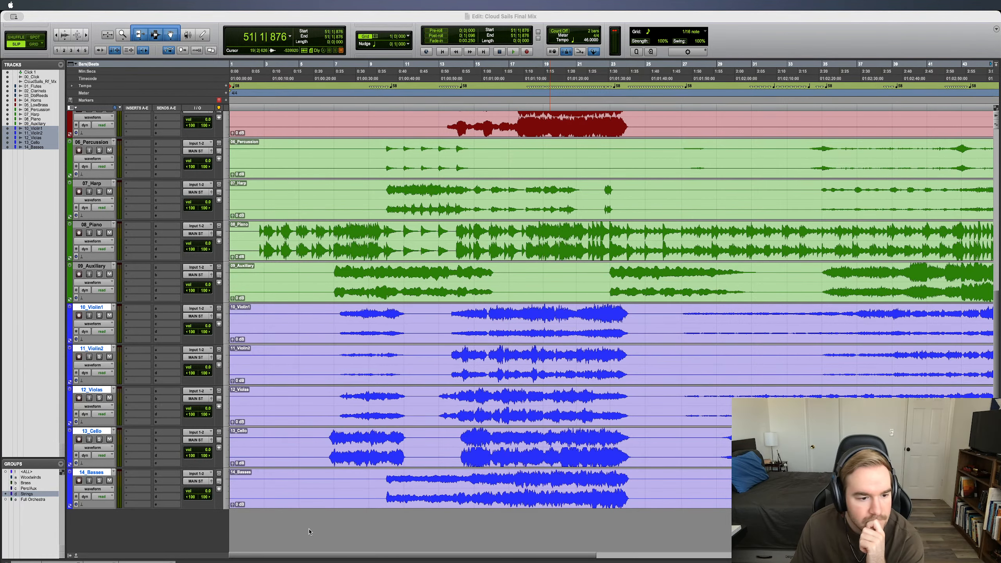
left_click(47, 500)
scroll(289, 428, "up", 10)
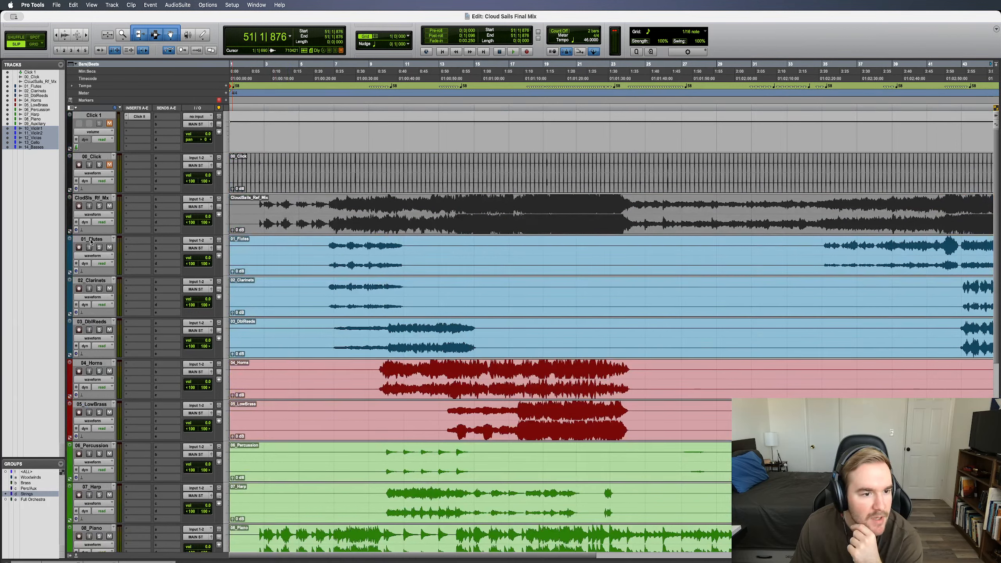
left_click(70, 215)
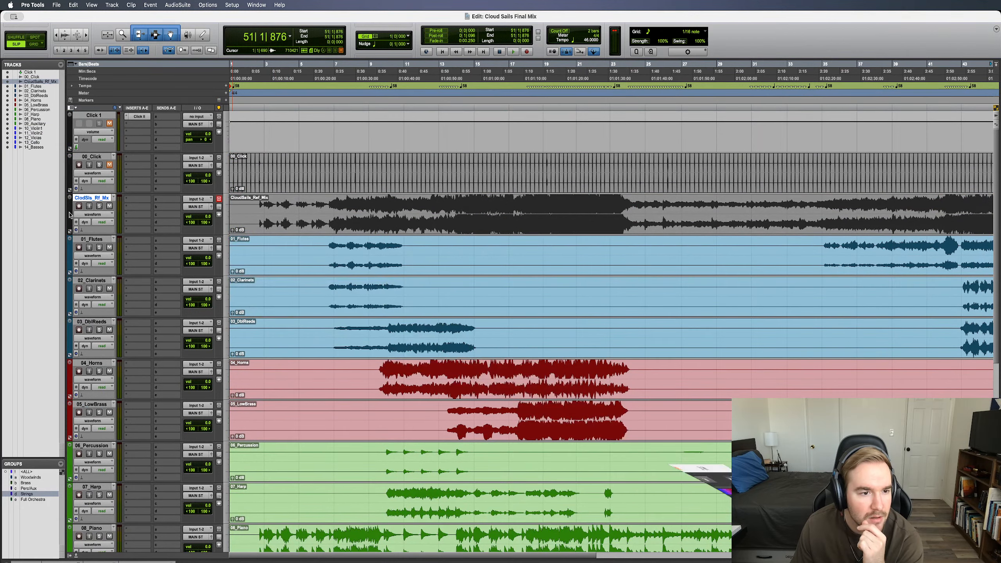
double_click(69, 215)
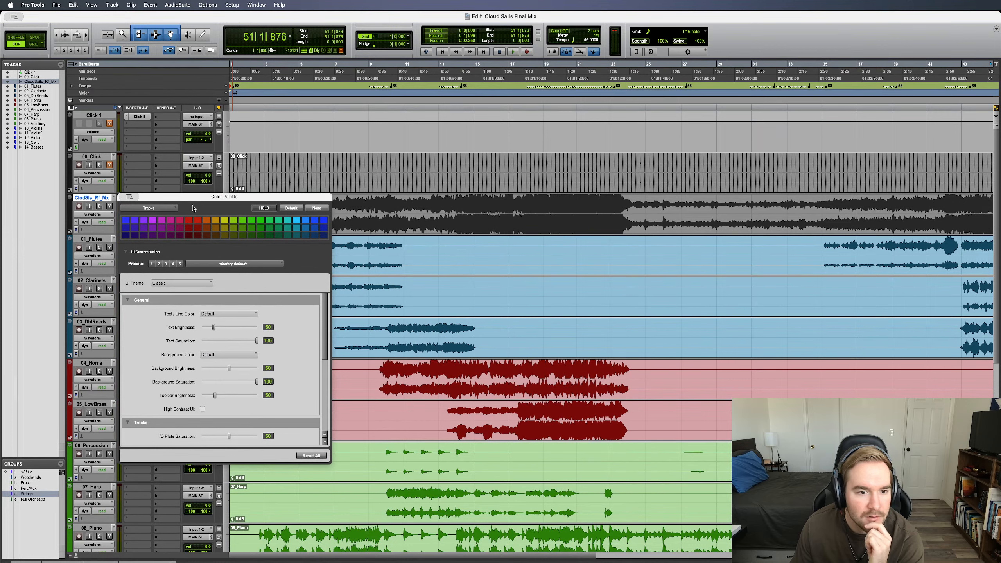
left_click(215, 223)
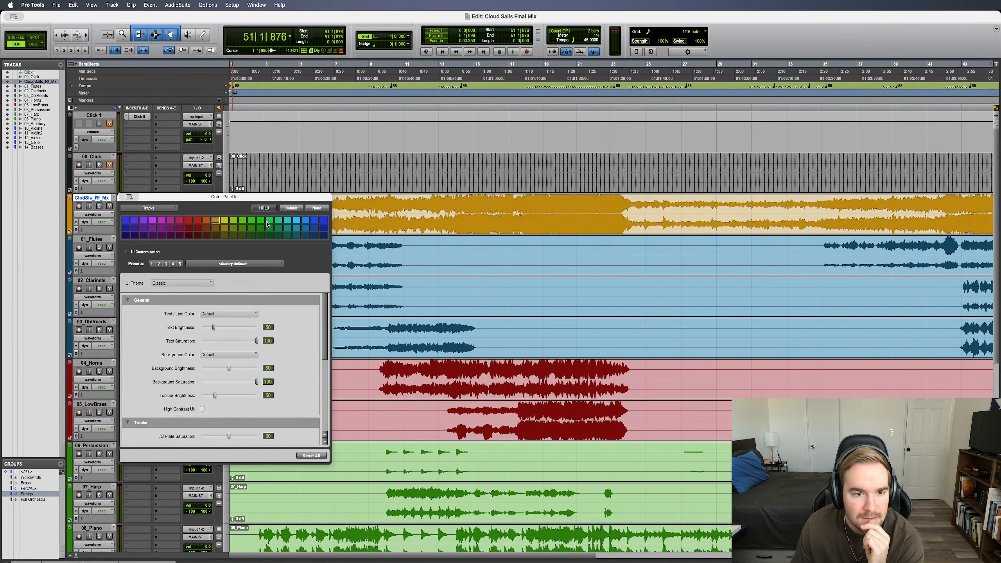
left_click(299, 223)
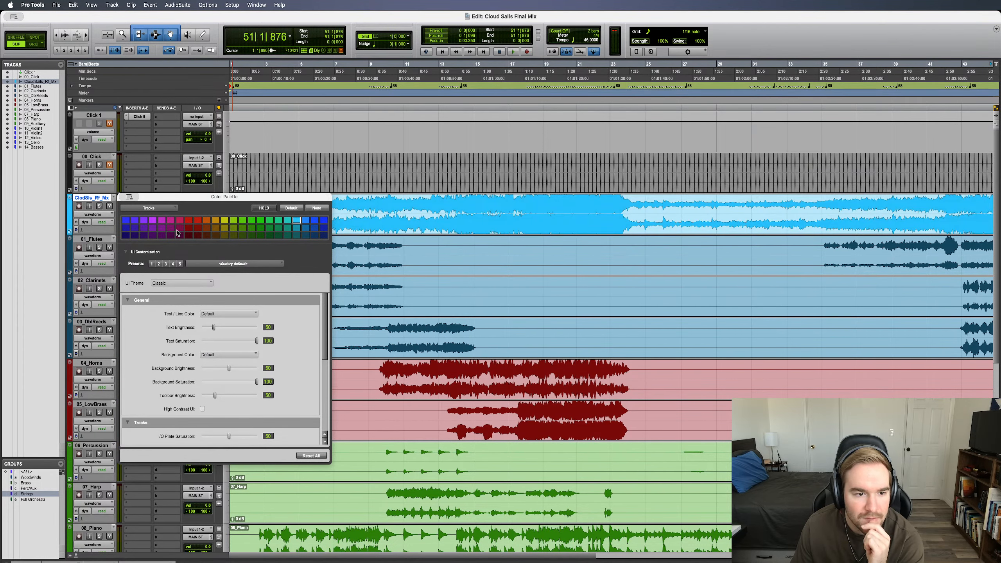
left_click(225, 221)
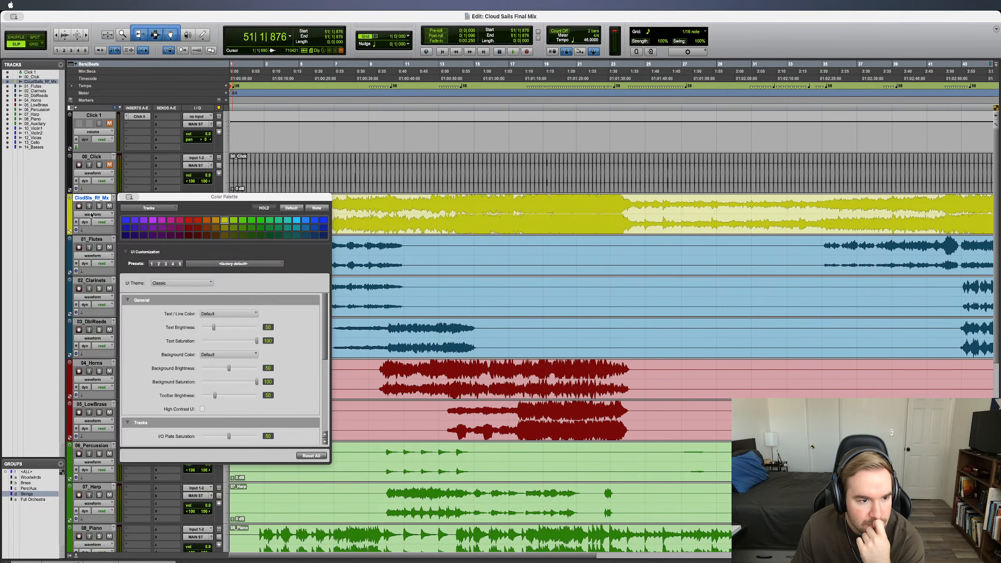
key("super+m")
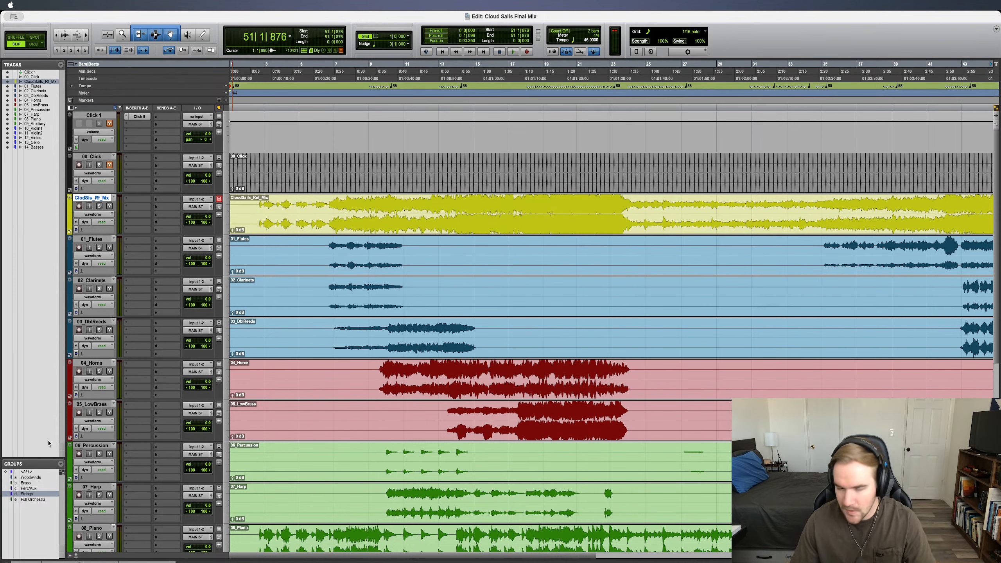
In the Mix window, select the tracks from CloudSails_Ref_Mix through 14_Basses and rename the reference track Reference Mix.
scroll(302, 256, "down", 8)
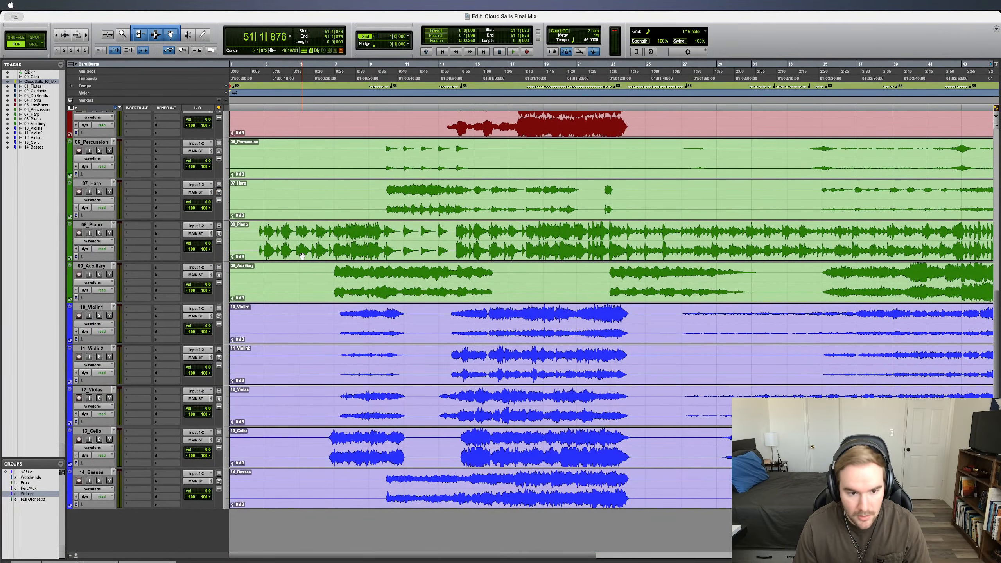
key("super+equal")
scroll(373, 343, "down", 3)
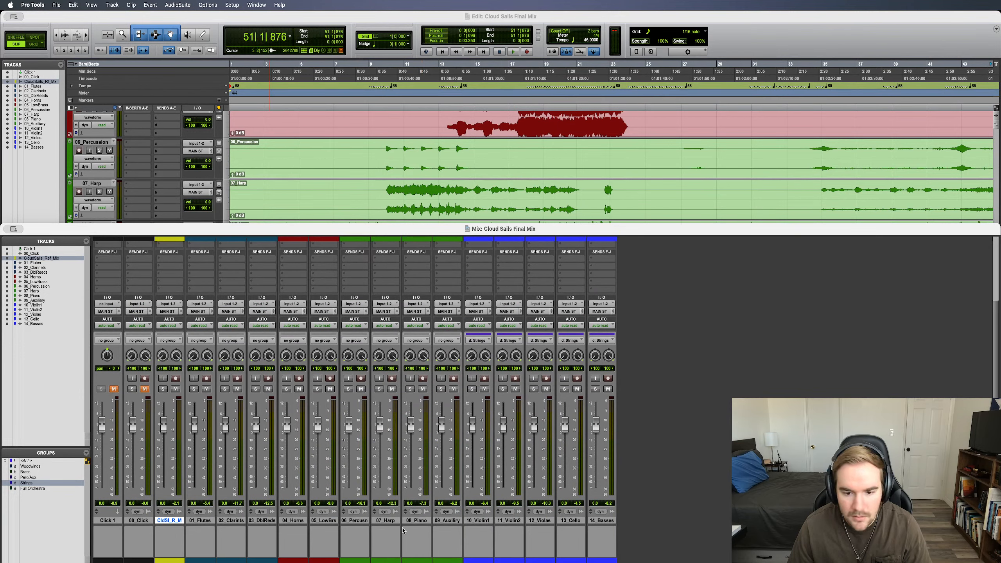
left_click(609, 522, "shift")
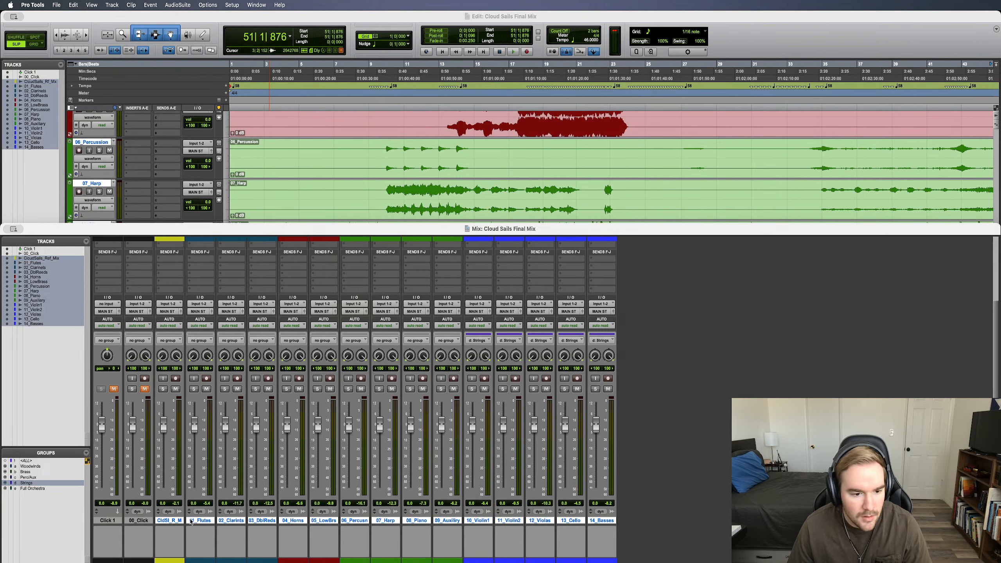
right_click(172, 522)
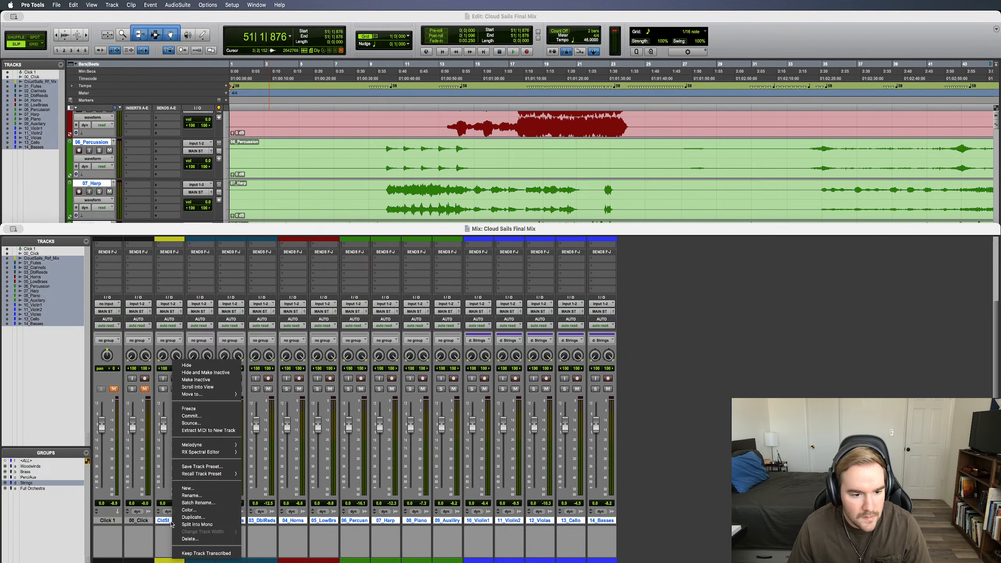
left_click(193, 496)
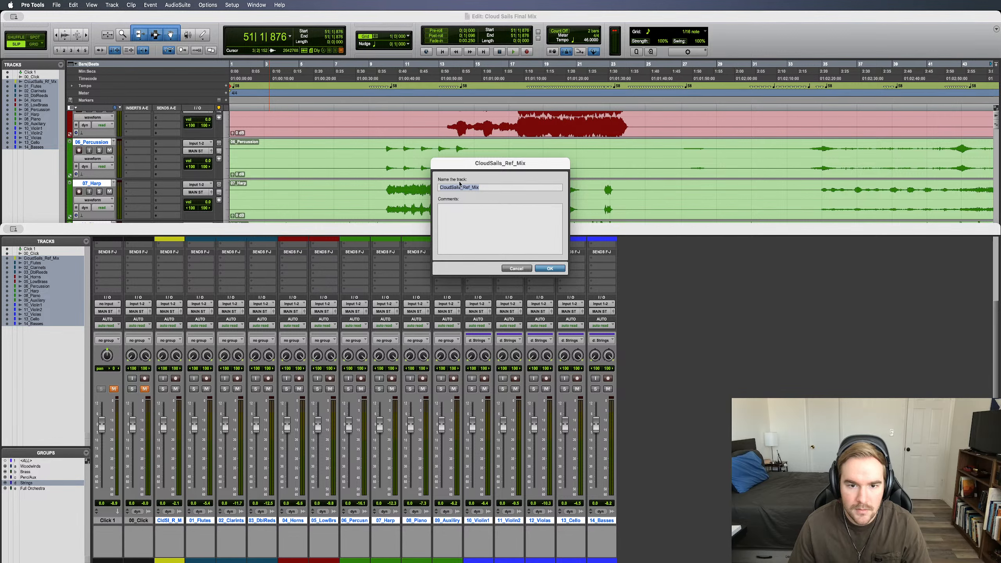
type("Reference")
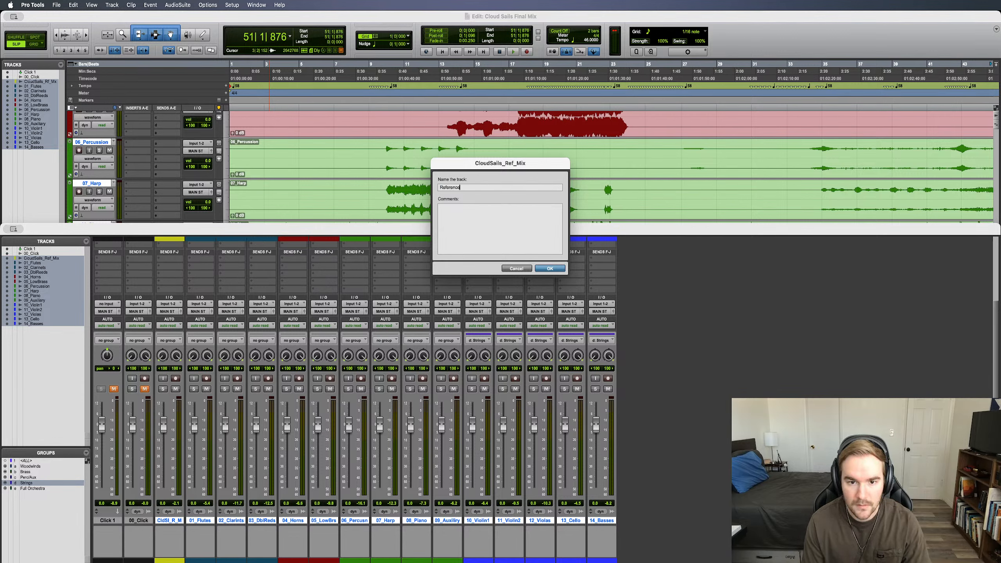
type(" Mix")
key("super+Right")
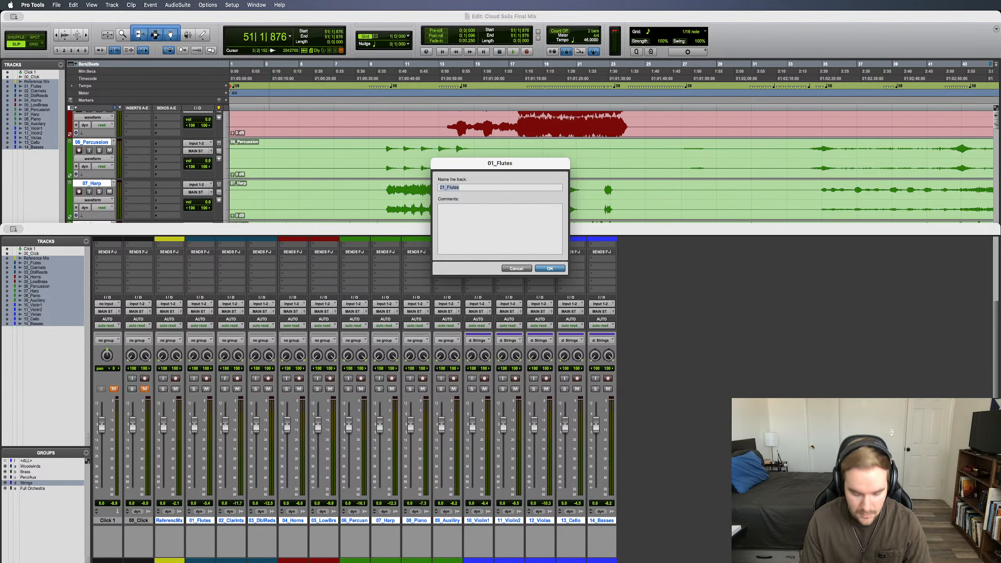
Rename the woodwind tracks 01_Flutes, 02_Clarinets and 03_DblReeds as Flutes, Clarinets and Dbl Reeds.
type("Flutes")
key("super+Right")
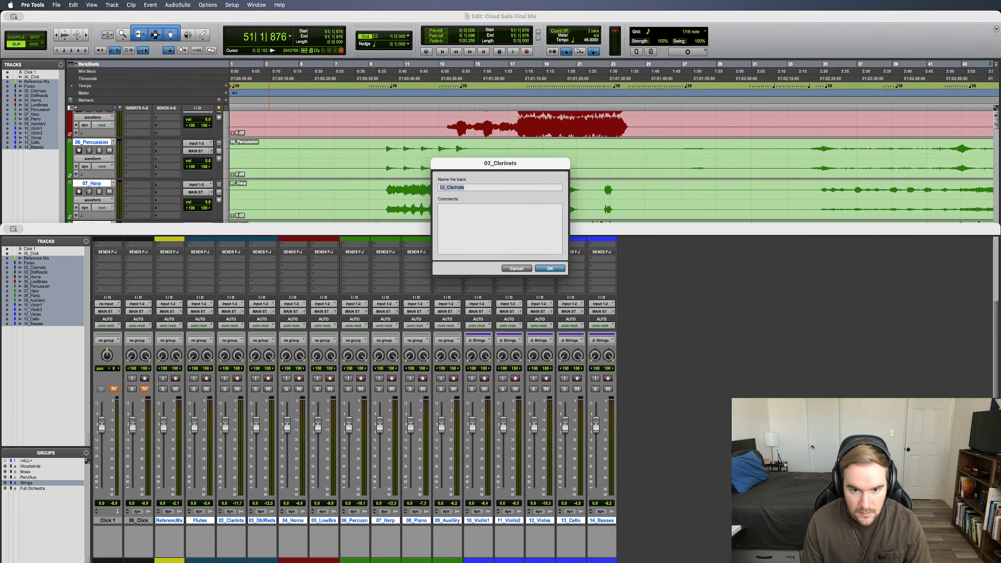
type("Cla")
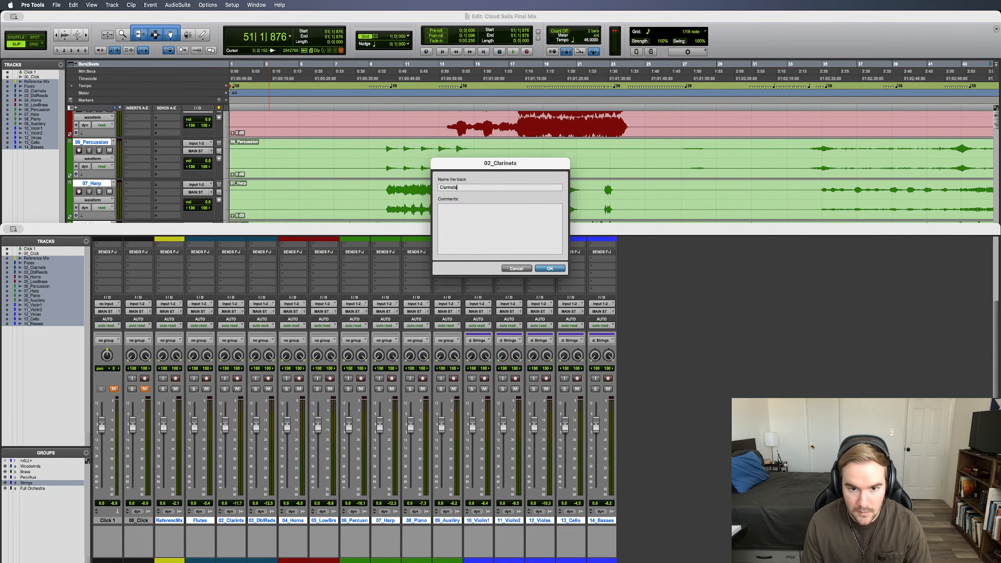
key("super+Right")
type("Dbl Reeds")
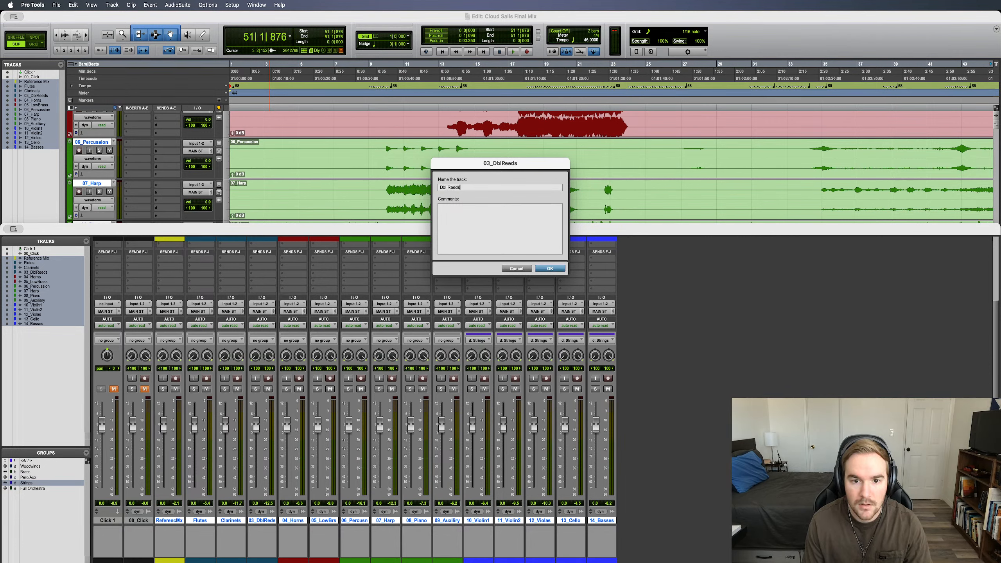
key("super+Right")
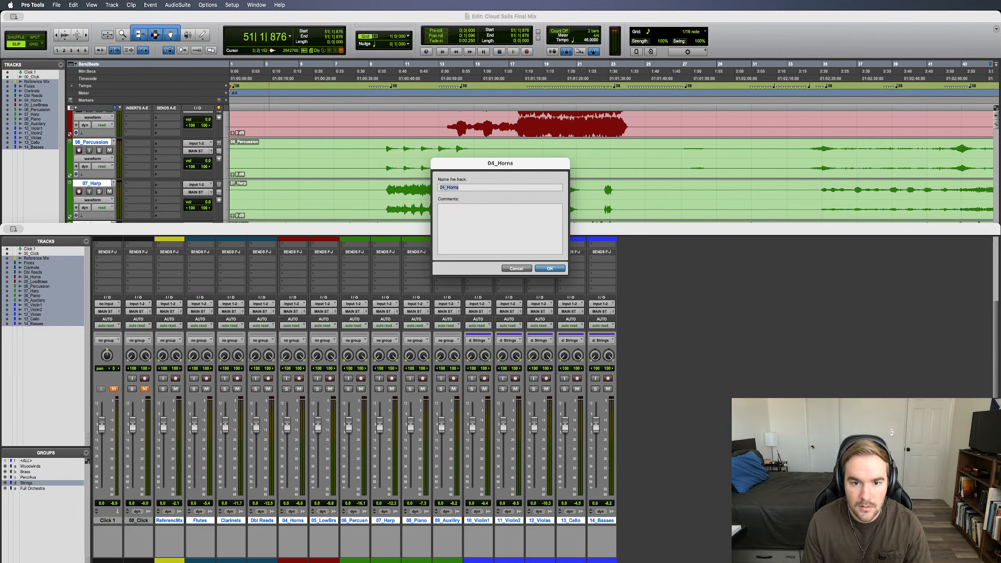
Rename the brass tracks 04_Horns and 05_LowBrass as Horns and Low Brass.
type("Horns")
key("super+Right")
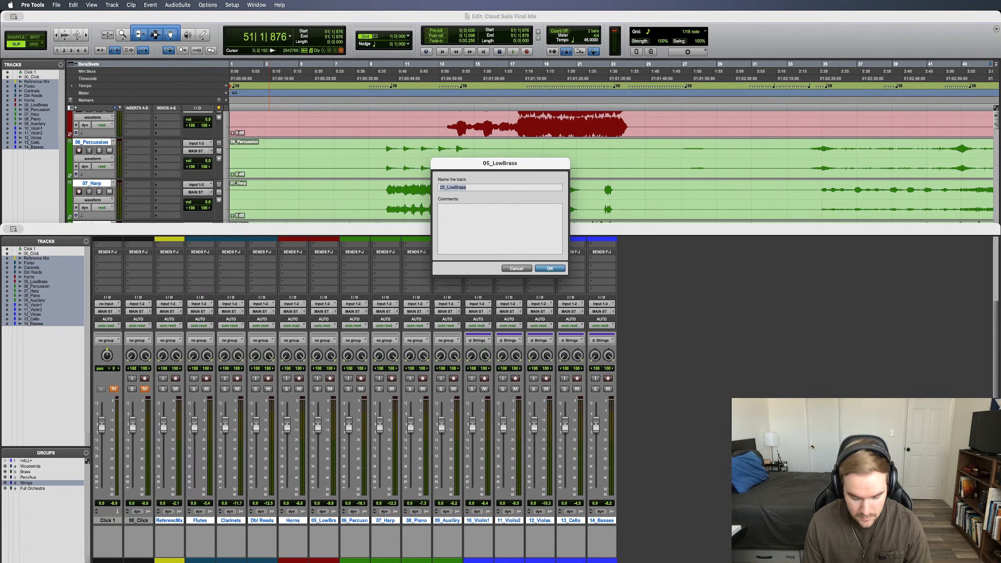
type("Low Brass")
key("super+Right")
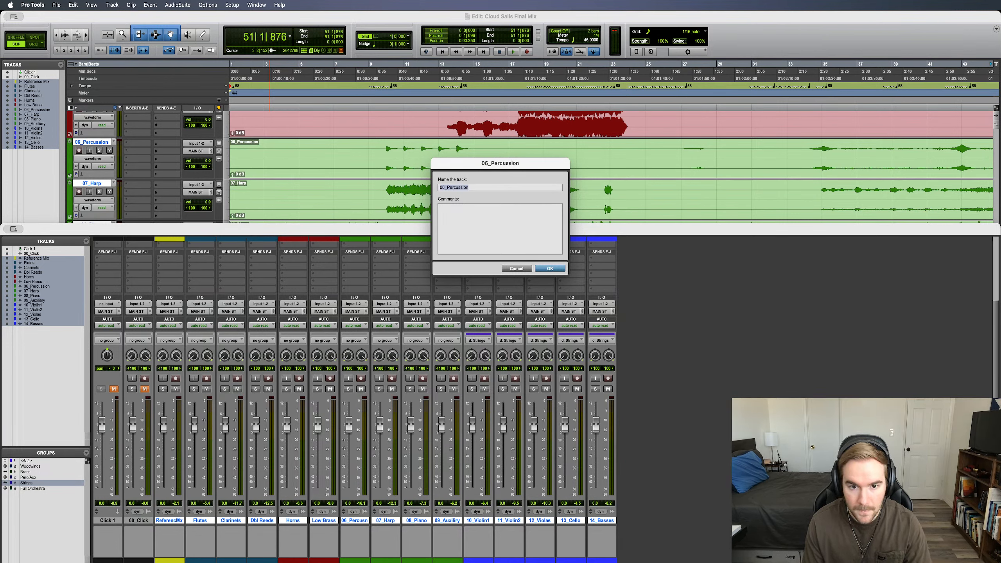
Rename tracks 06_Percussion through 09_Auxiliary as Percussion, Harp, Piano and Aux.
type("Percussio")
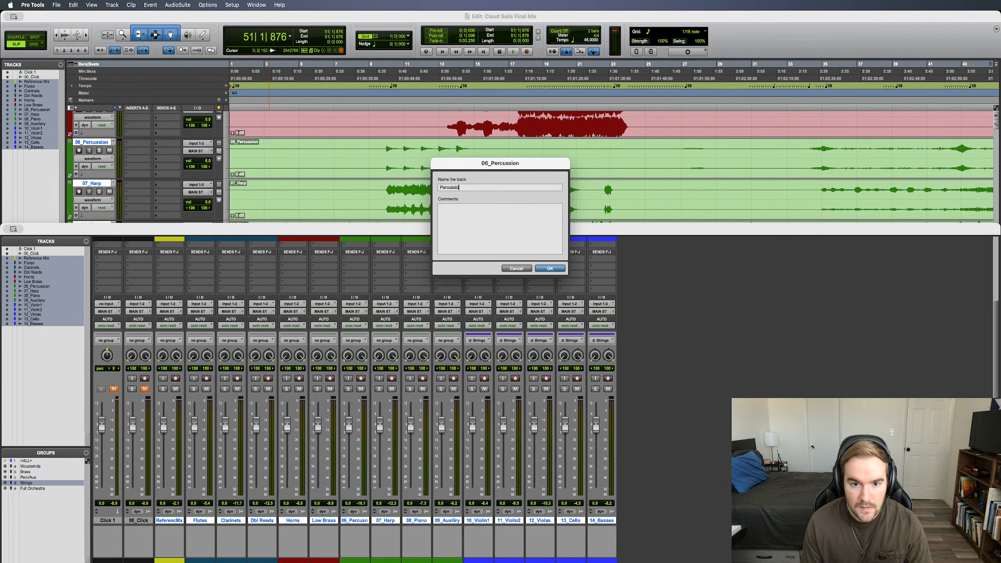
type("n")
key("super+Right")
type("Harp")
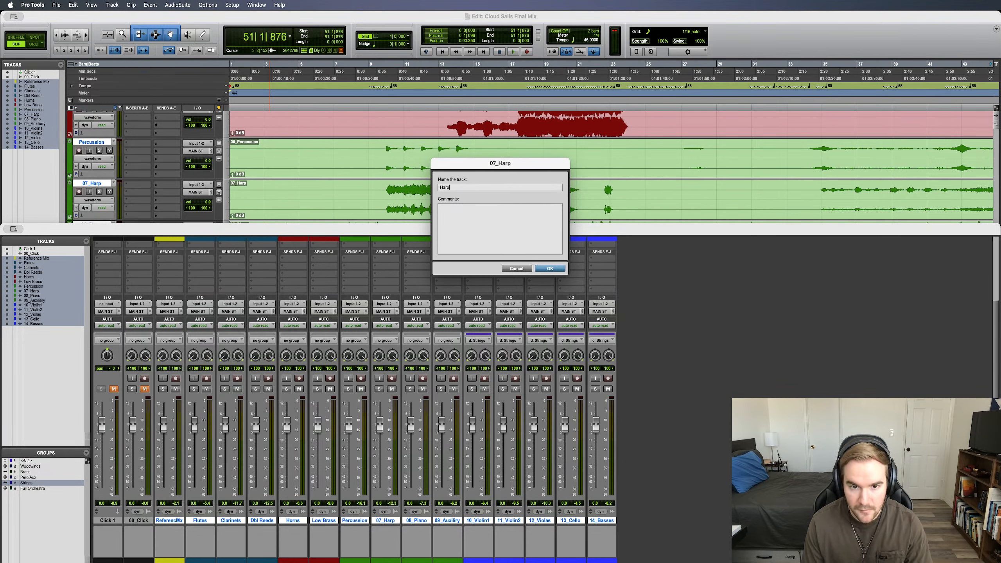
key("super+Right")
type("Piano")
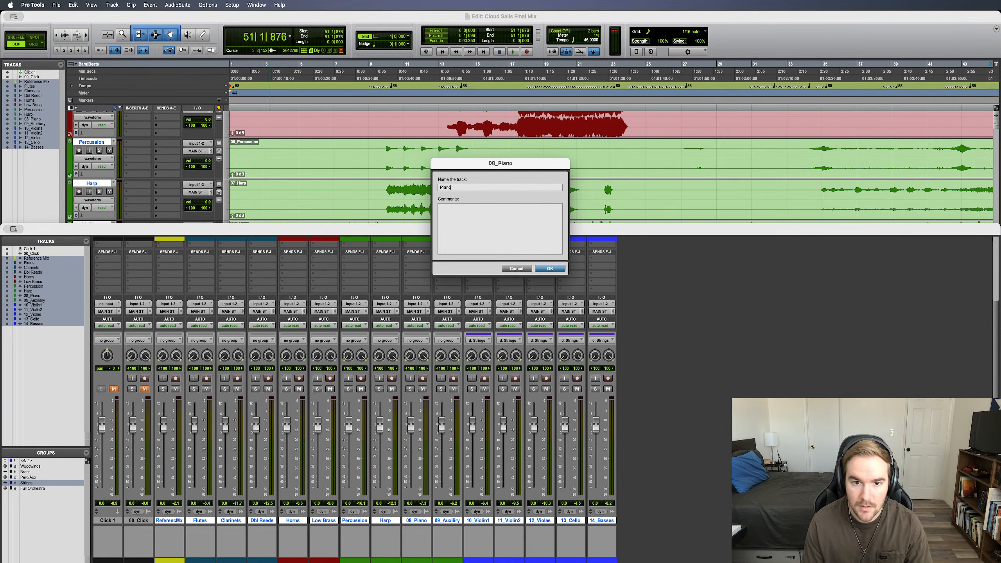
key("super+Right")
type("Aux")
key("super+Right")
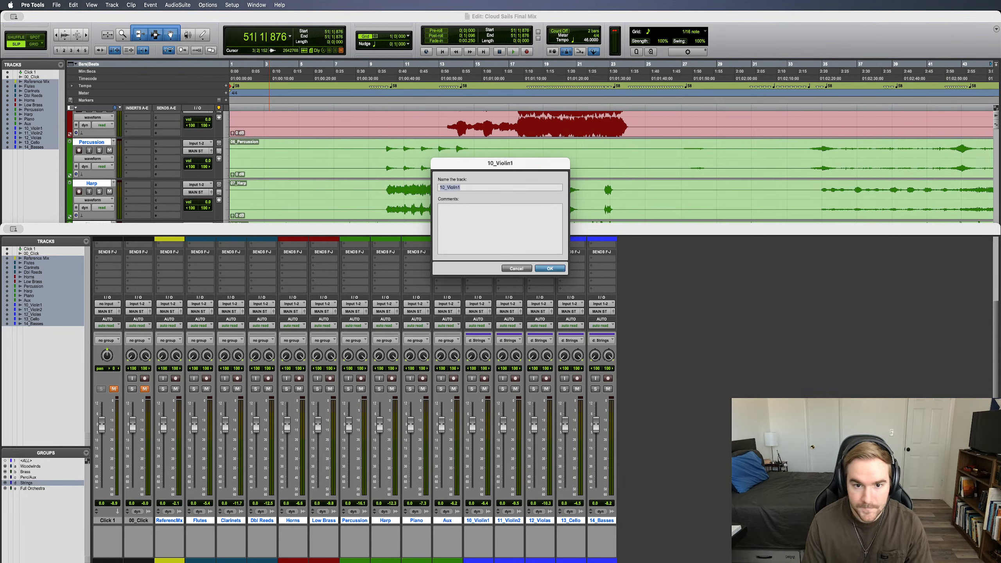
Rename the string tracks 10_Violin1 through 14_Basses as Violin 1, Violin 2, Violas, Cello and Bass, and save the session.
type("Vi")
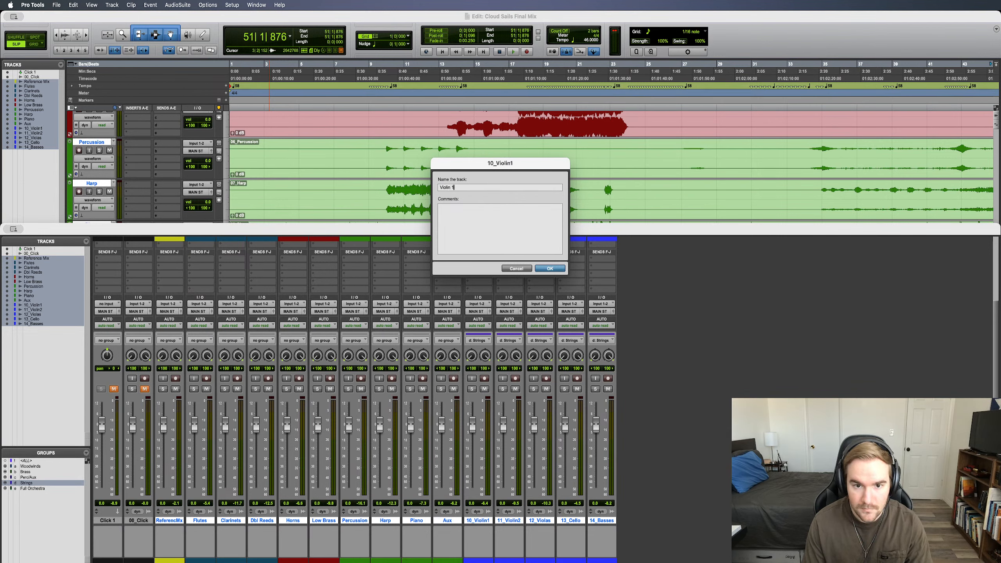
key("super+Right")
type("Vio")
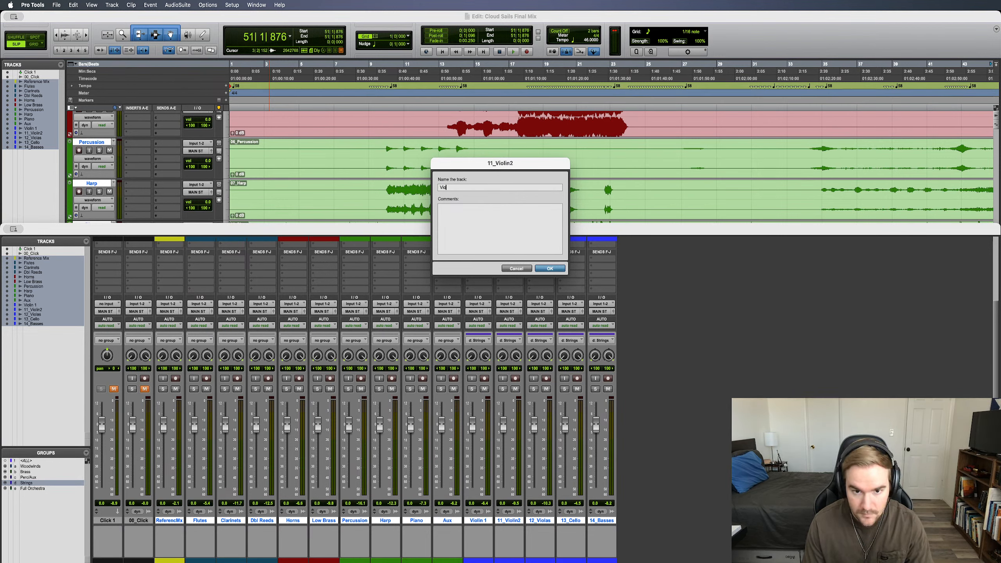
type("lin 2")
key("super+Right")
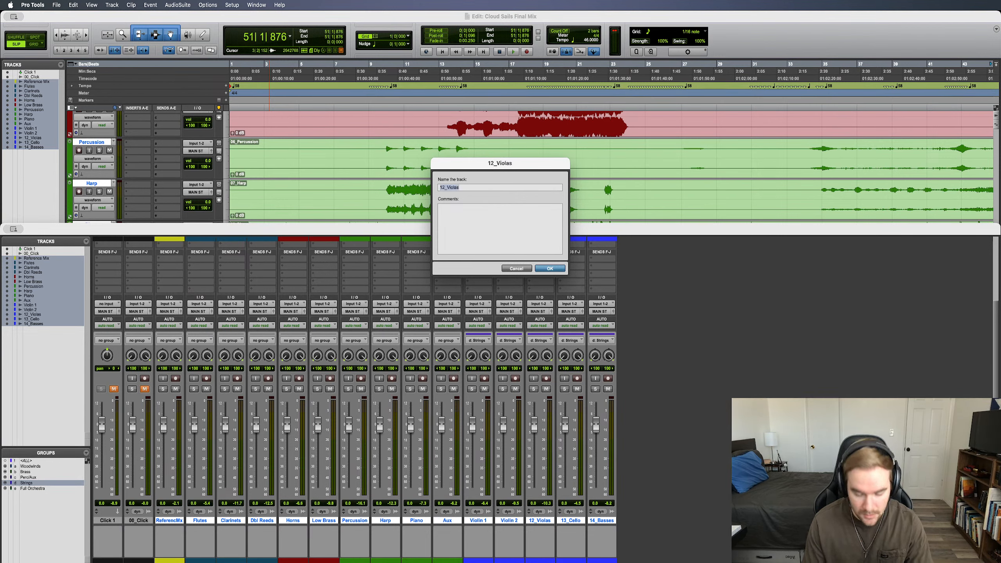
type("Viola")
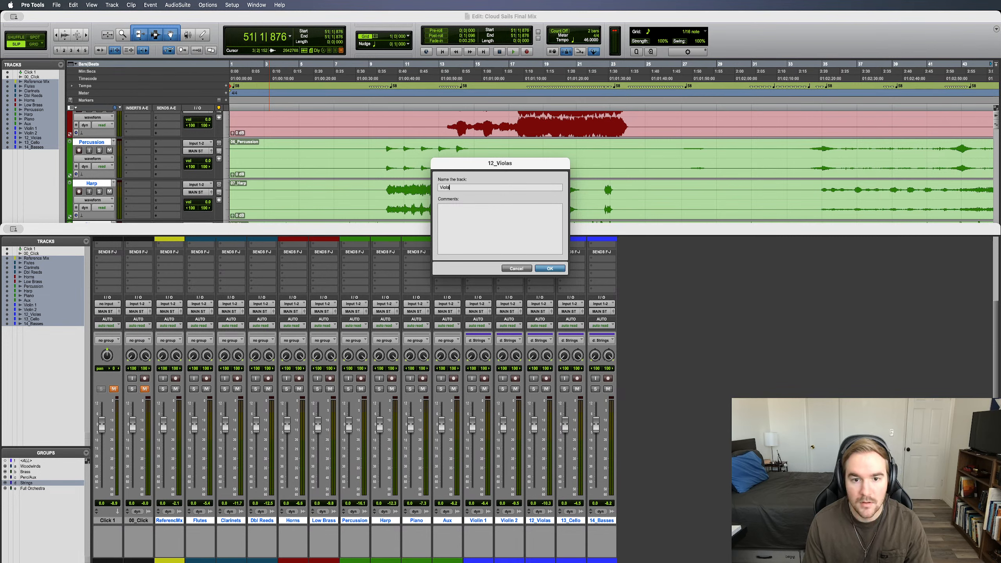
type("s")
key("super+Right")
type("Cello")
key("super+Right")
type("B")
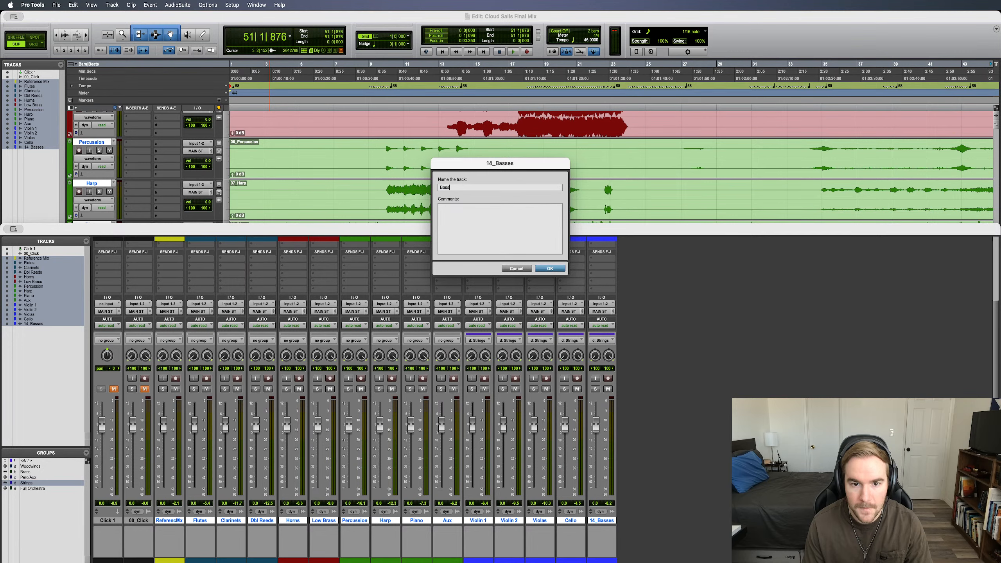
type("ass")
key("Return")
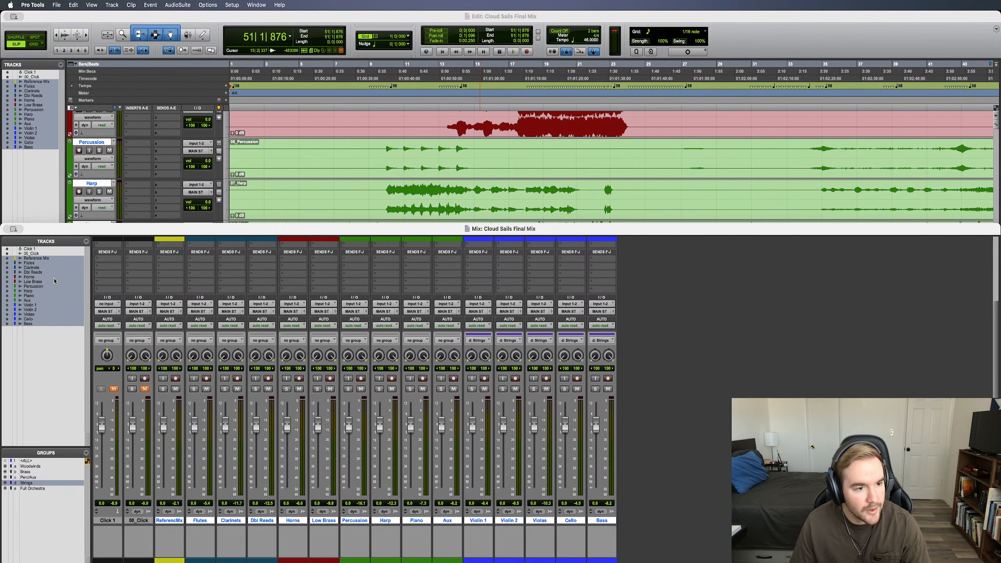
key("super+s")
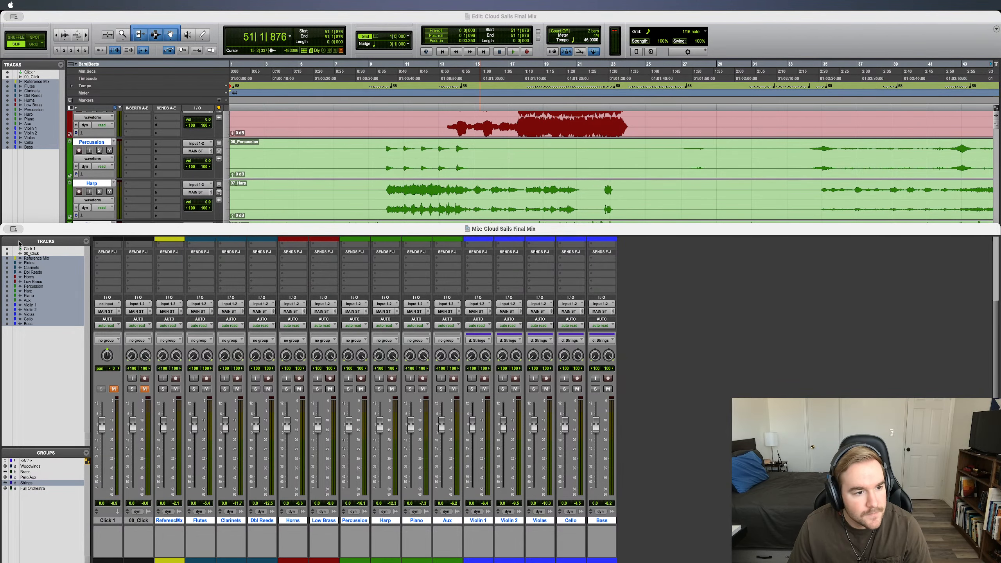
Start a batch of five new tracks, choosing Stereo format, Aux Input type and Samples as the timebase.
key("super+equal")
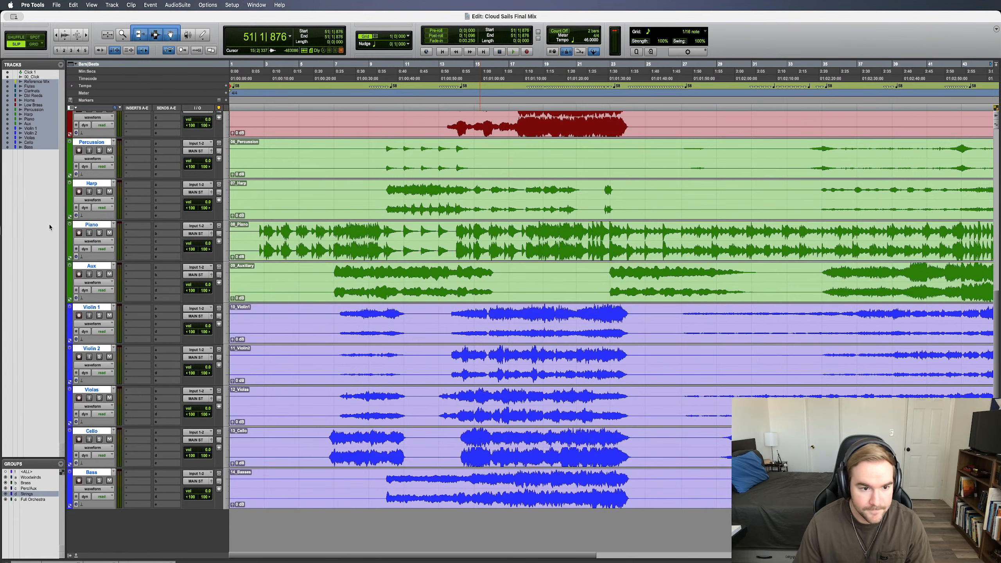
key("super+equal")
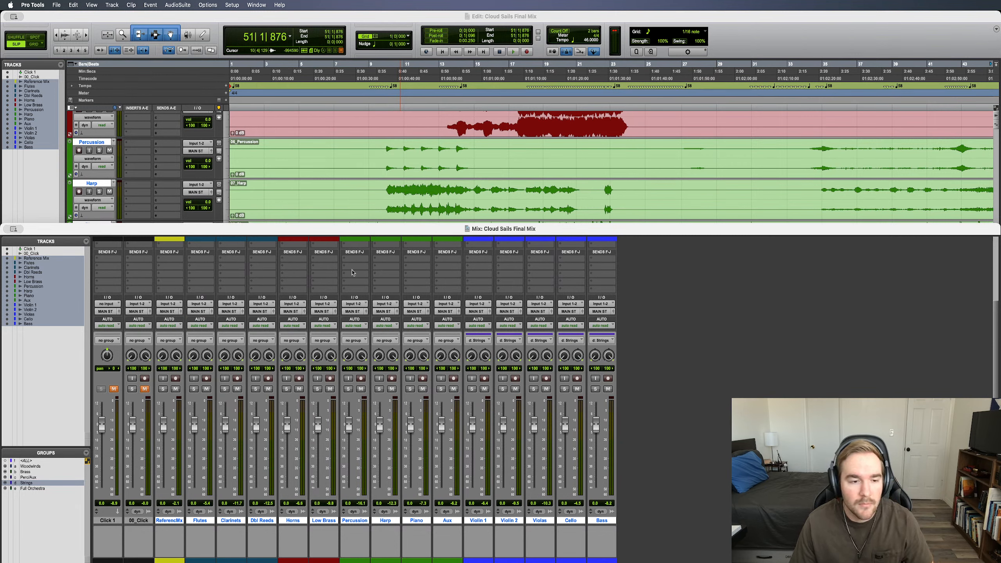
left_click(115, 19)
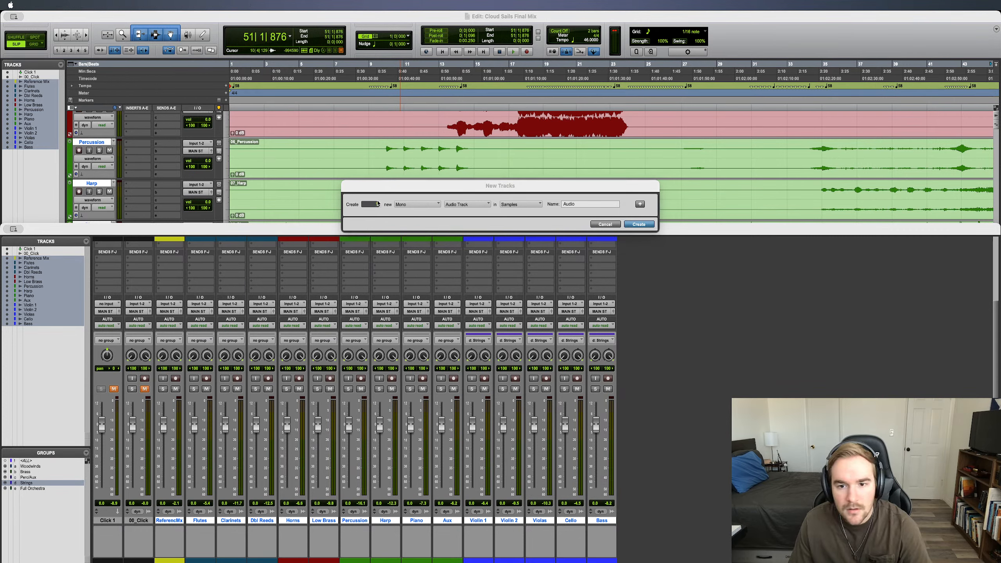
left_click(378, 204)
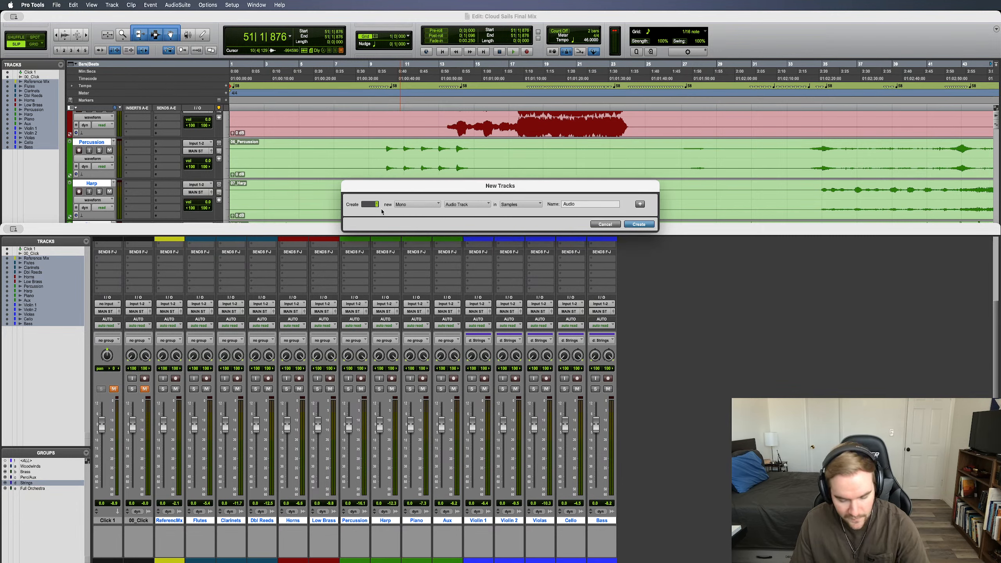
left_click(408, 205)
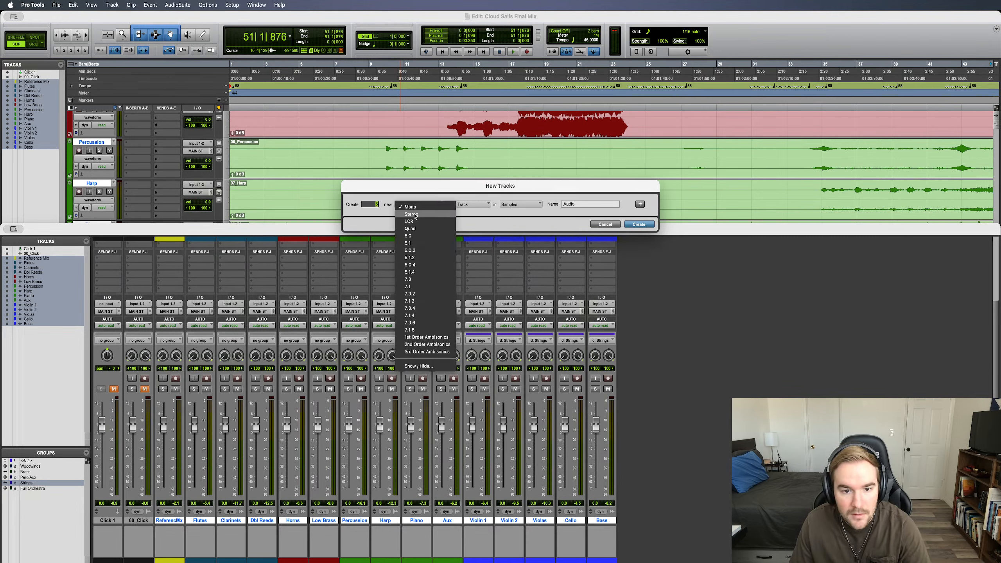
left_click(429, 196)
left_click(429, 203)
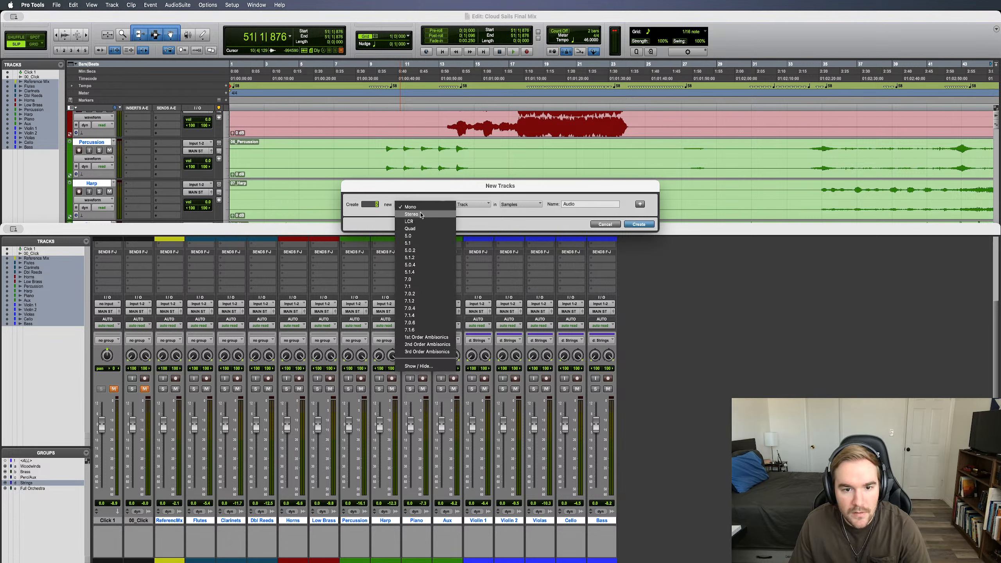
left_click(420, 214)
left_click(457, 207)
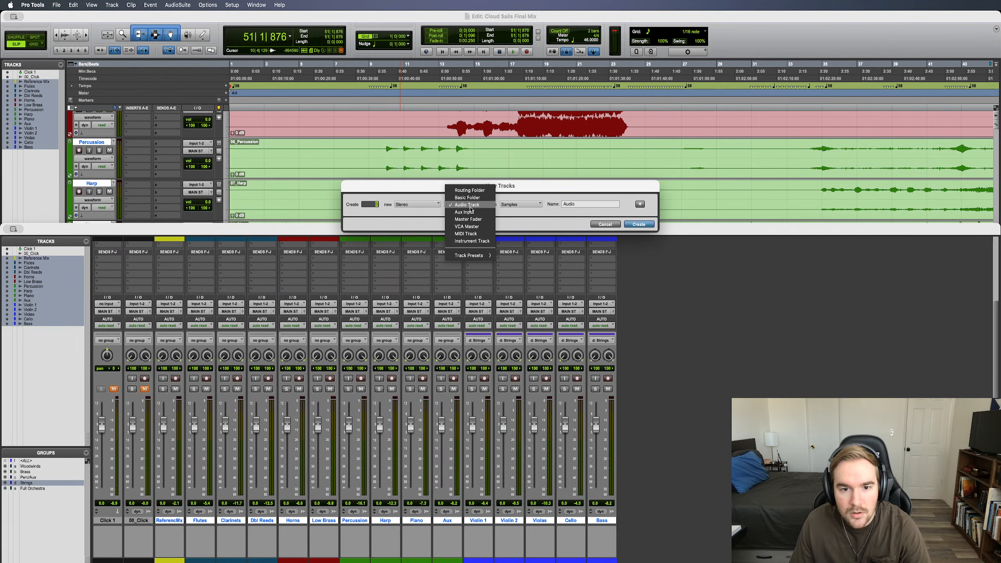
left_click(469, 212)
left_click(518, 207)
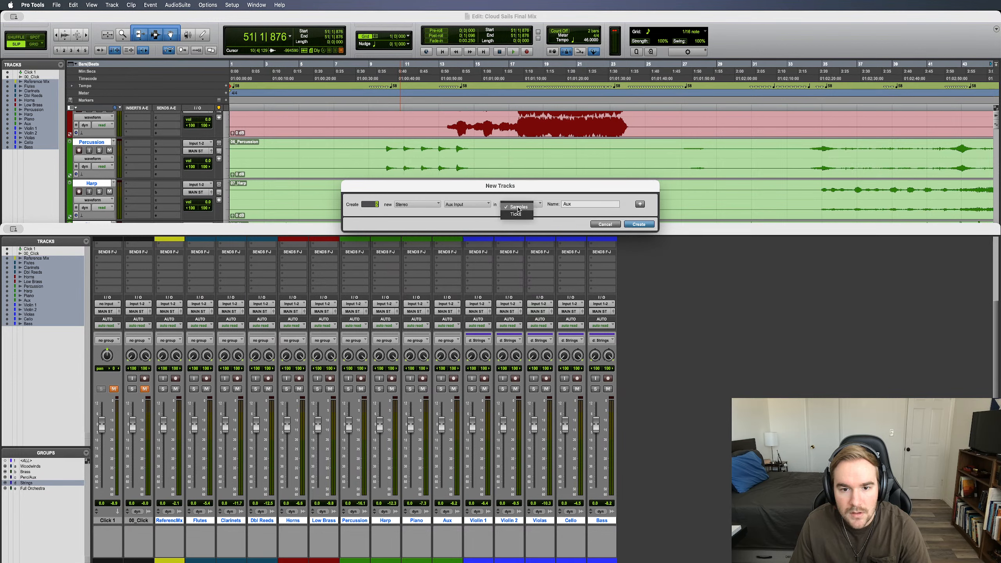
left_click(519, 205)
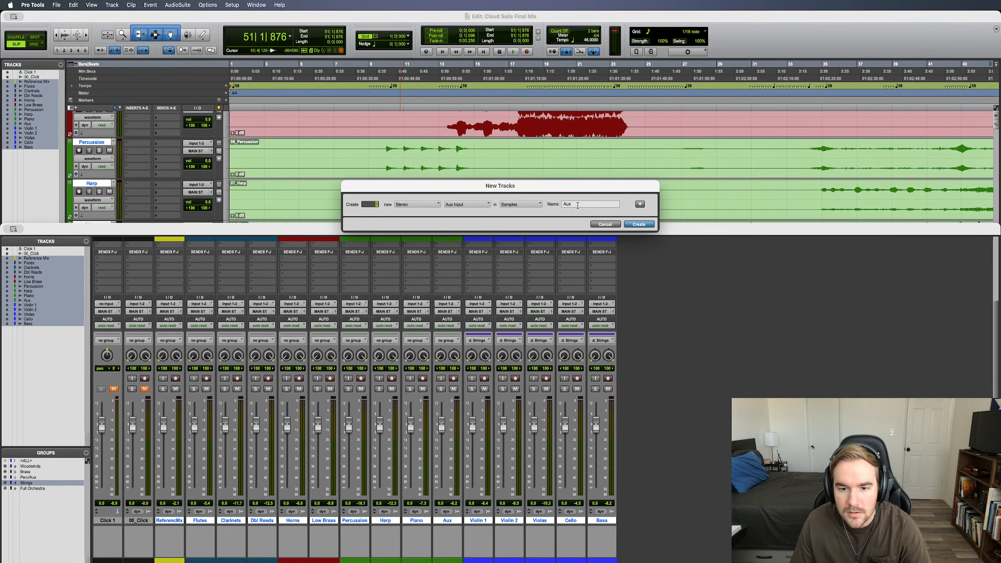
Name the new aux tracks VERB and create them.
double_click(573, 204)
type("Rev")
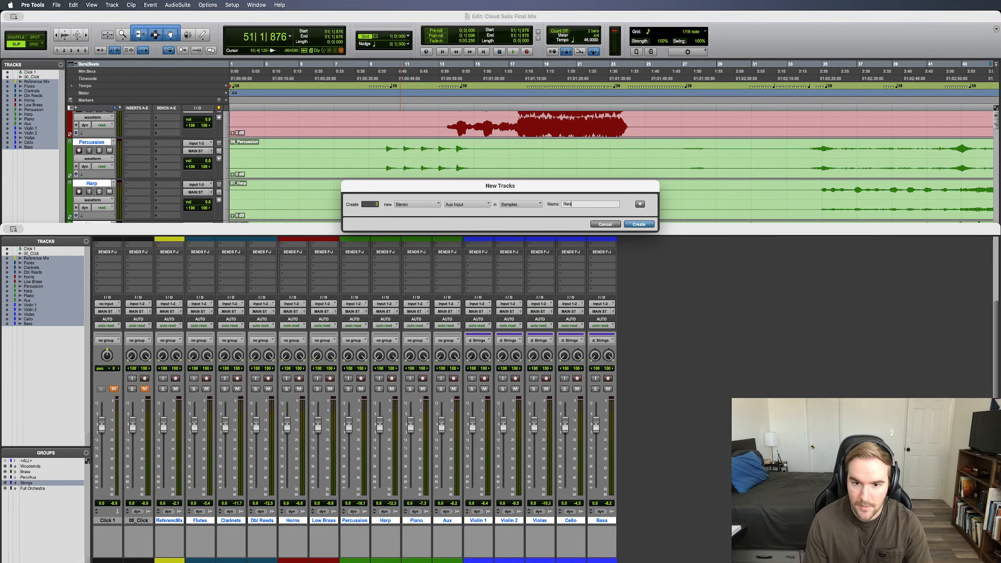
key("BackSpace")
key("BackSpace")
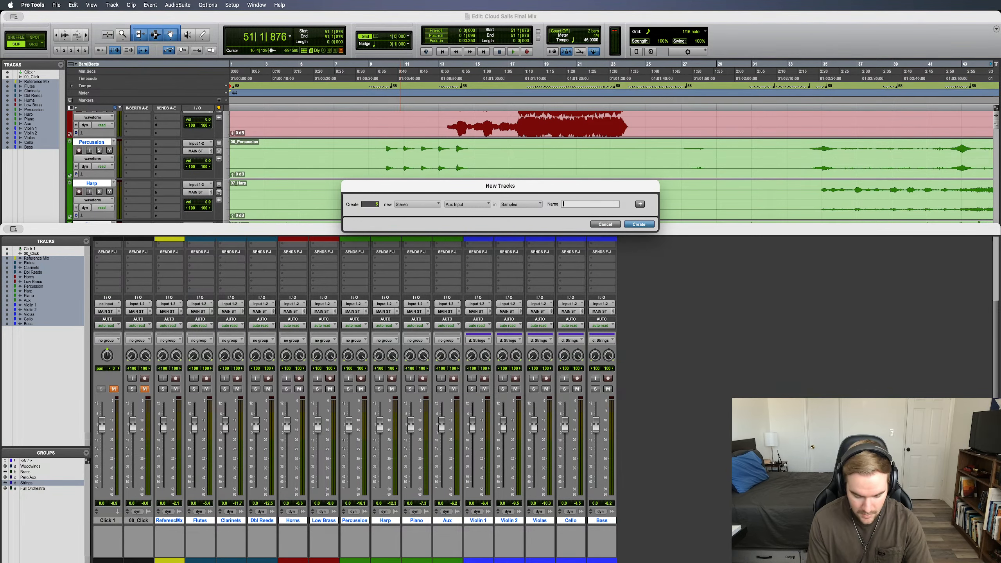
type("VERB")
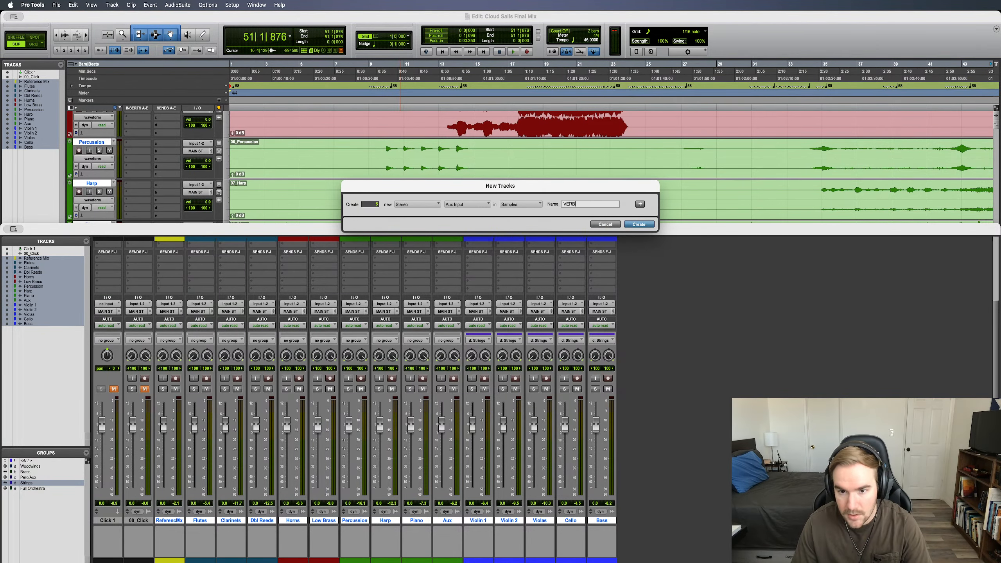
key("Return")
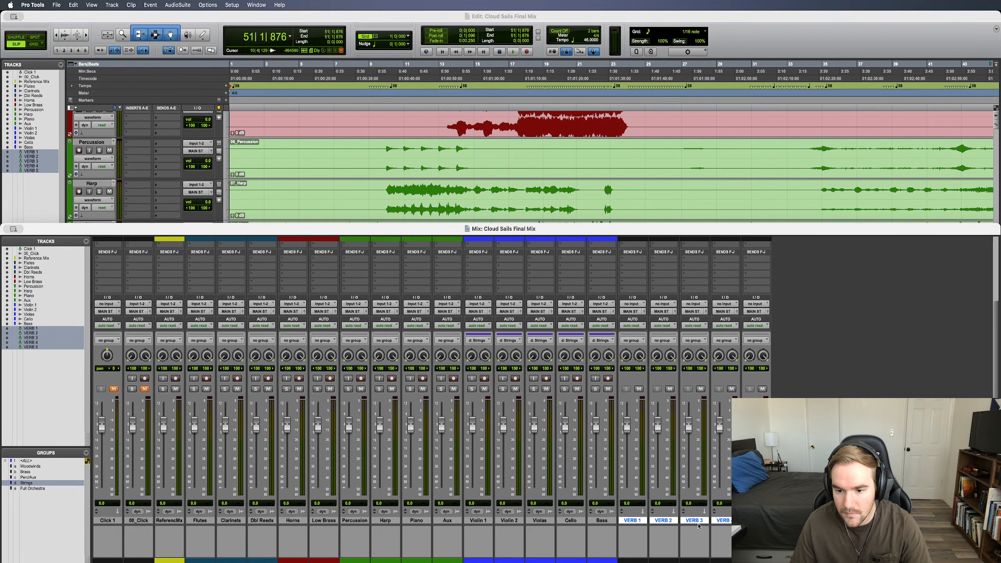
Rename the aux tracks VERB 1 and VERB 2 as WW VERB and Brass VERB.
right_click(641, 522)
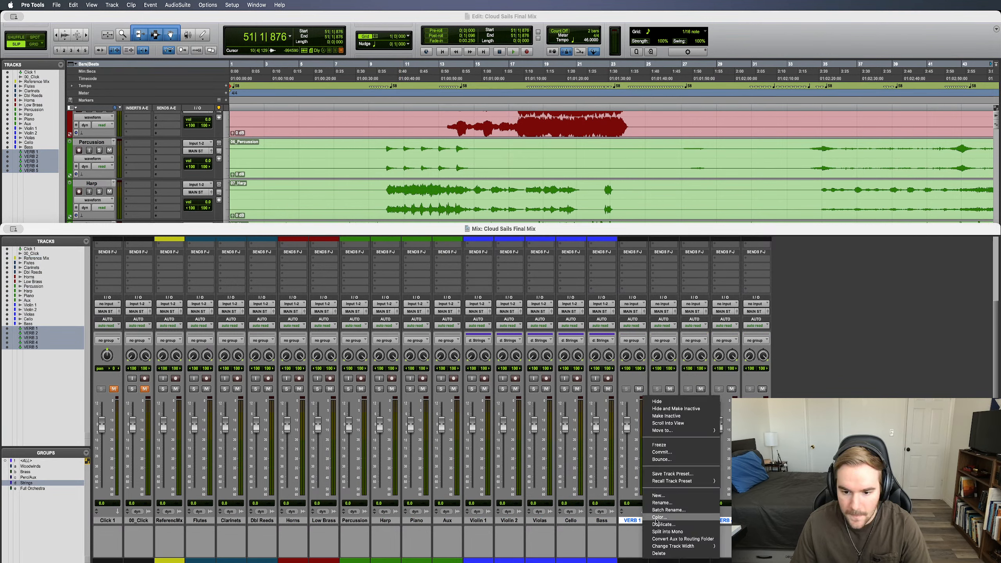
left_click(665, 505)
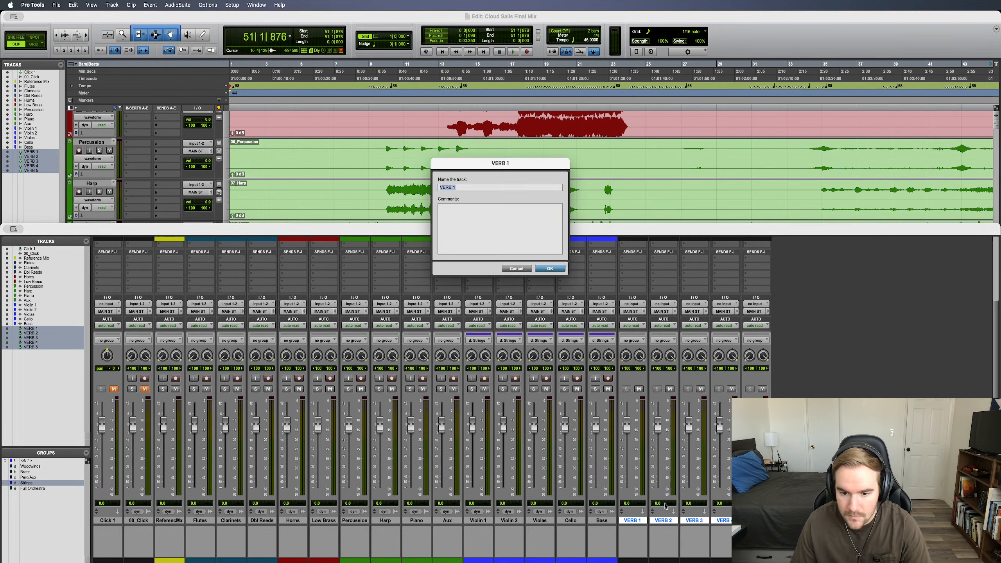
left_click(454, 187)
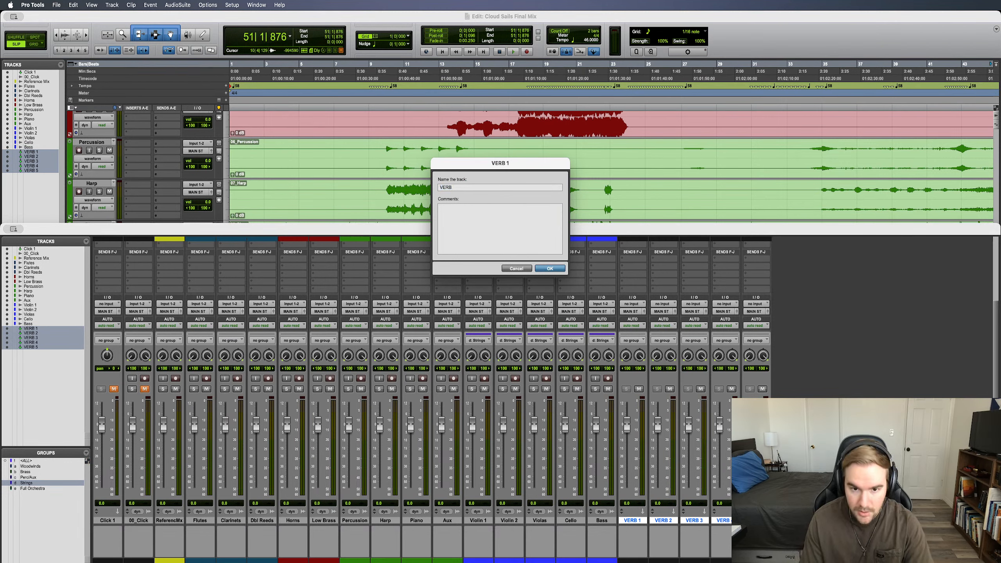
type("WW")
key("super+Right")
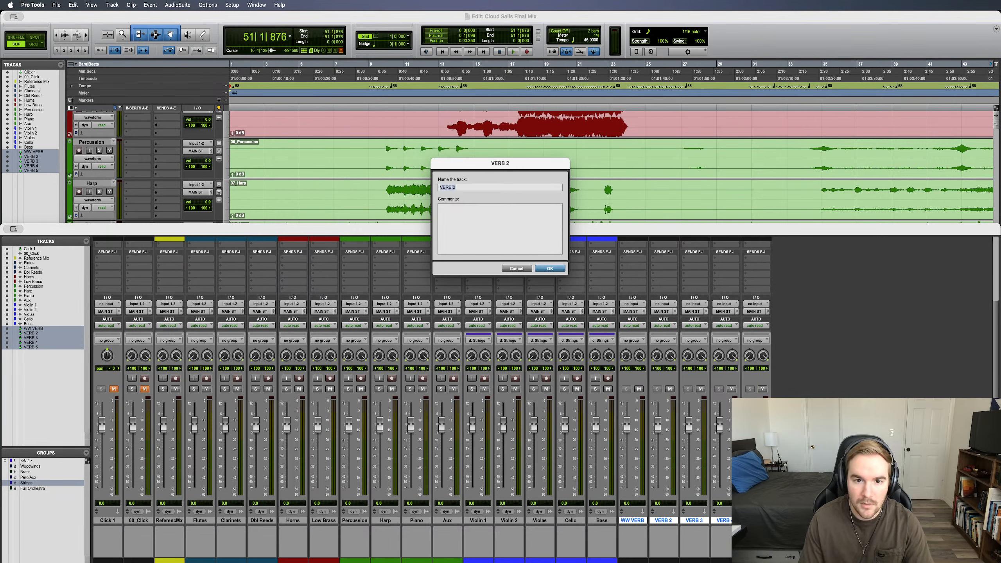
key("Right")
key("BackSpace")
key("BackSpace")
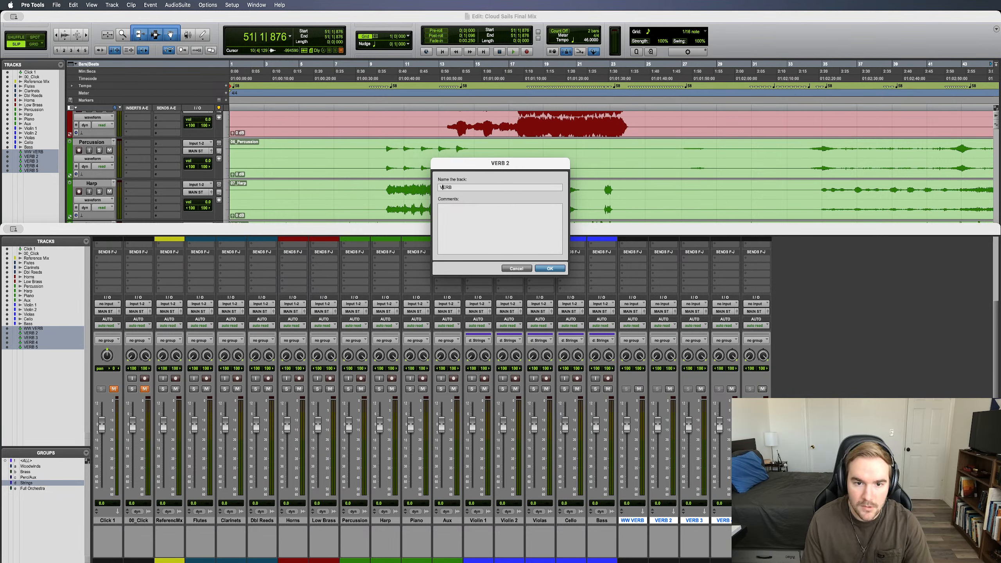
type("Brass")
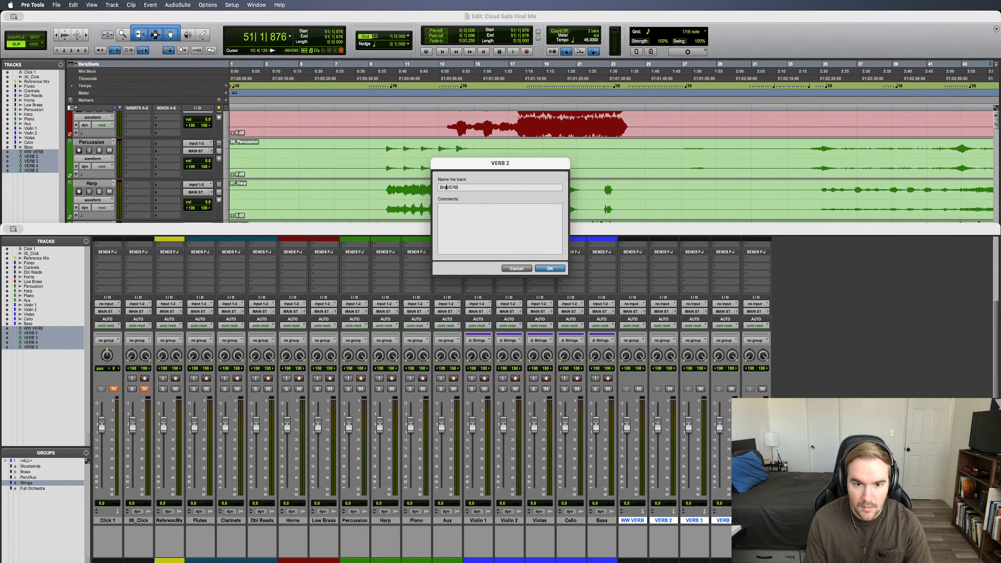
key("super+Right")
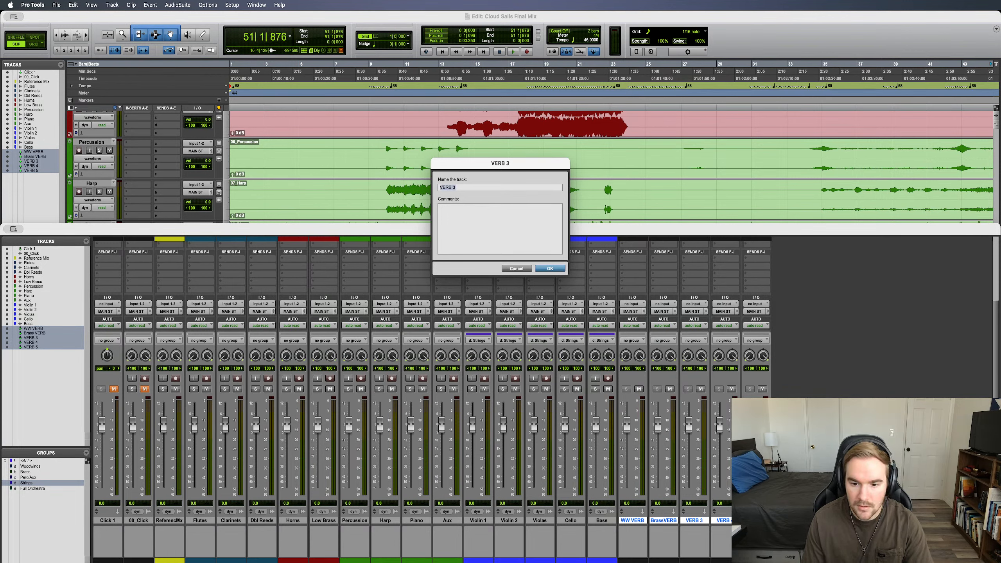
Rename the aux tracks VERB 3 and VERB 4 as Perc VERB and Aux VERB.
key("Right")
key("BackSpace")
key("BackSpace")
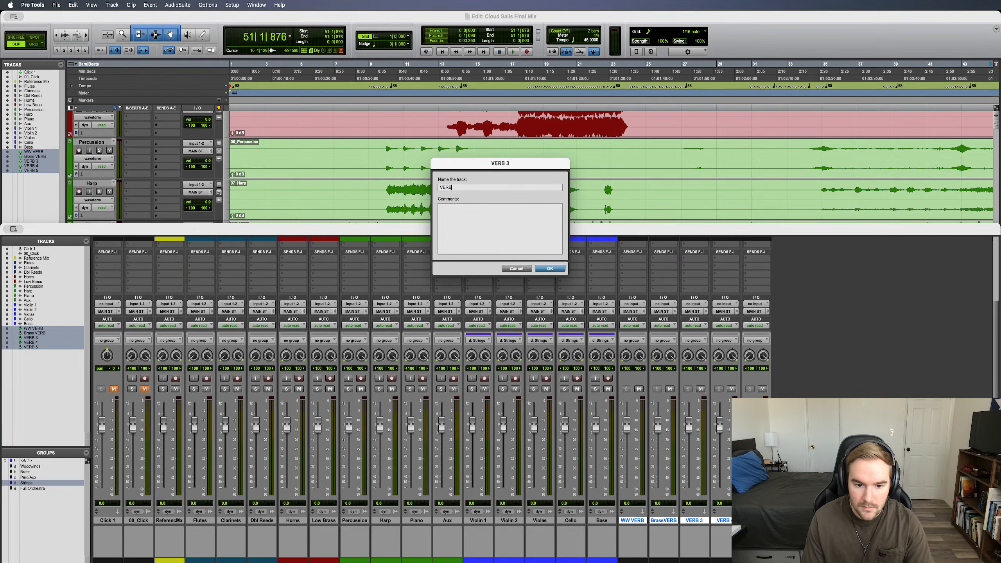
type("Perc")
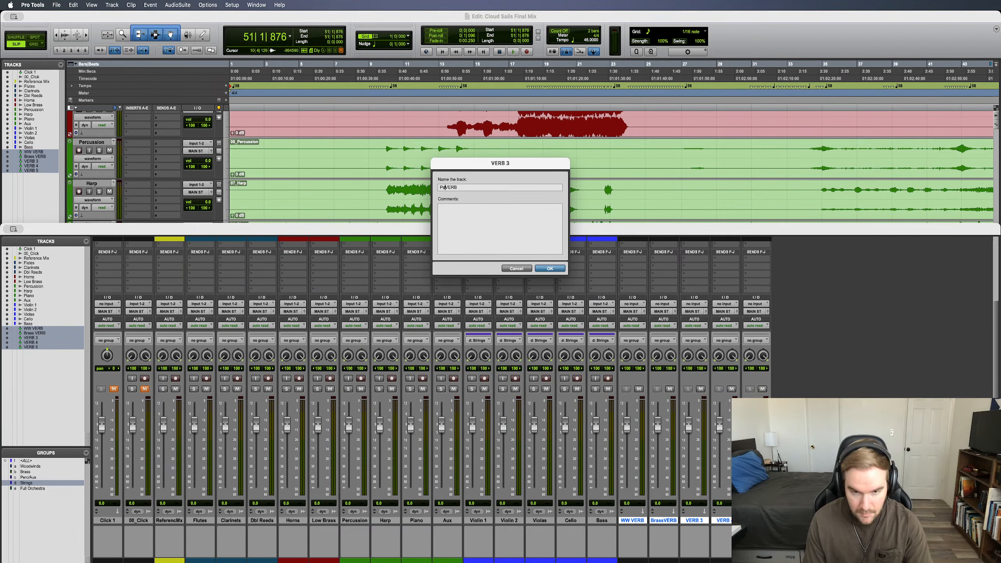
key("super+Right")
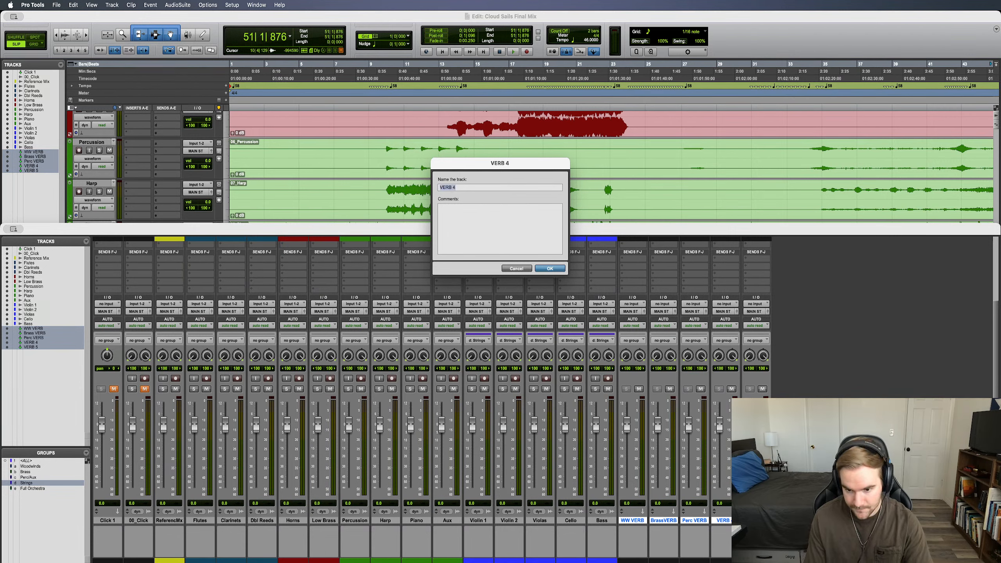
key("Right")
key("BackSpace")
key("BackSpace")
key("super+Left")
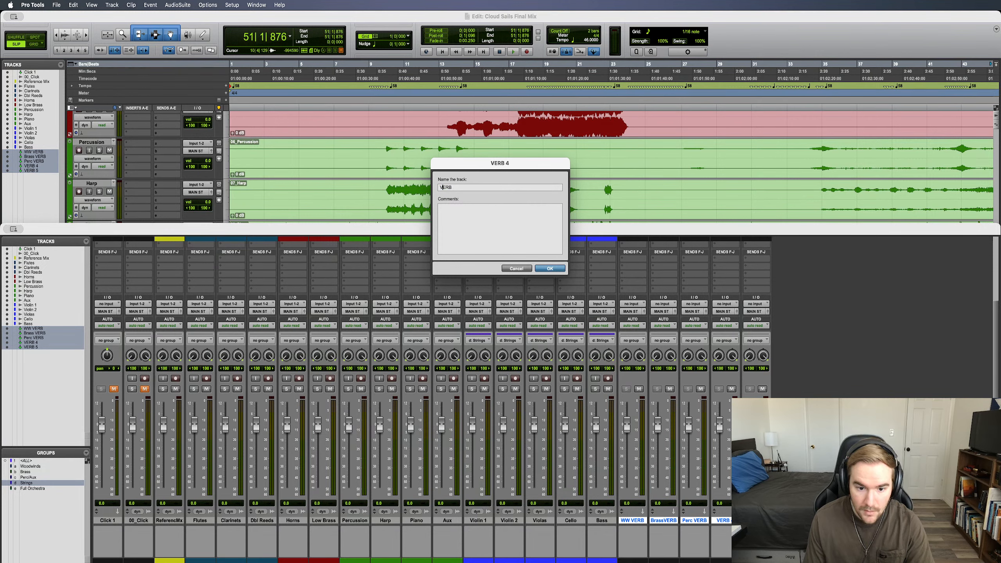
type("Aux")
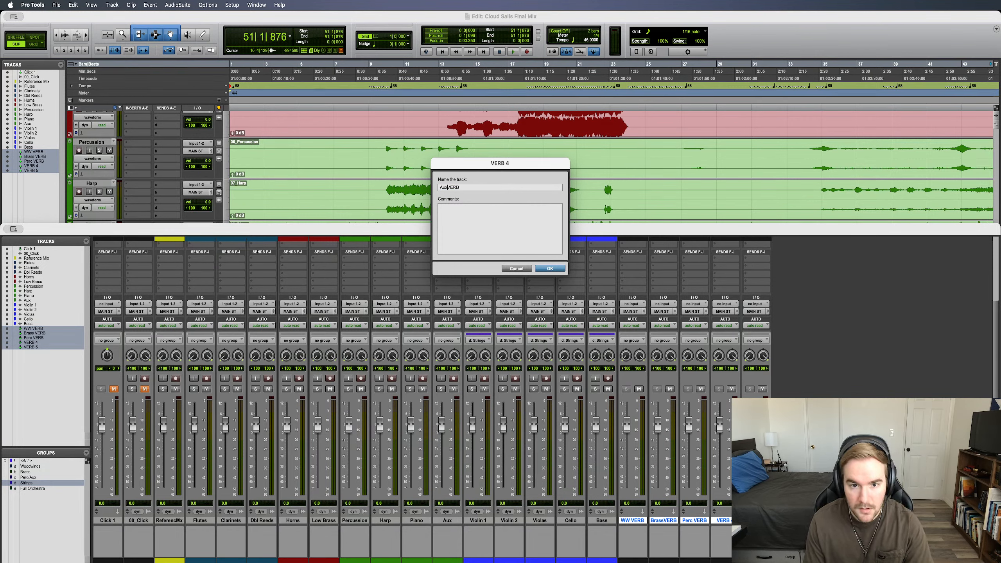
key("super+Right")
Rename the last aux track, VERB 5, as Strings VERB and finish renaming.
key("Right")
key("BackSpace")
key("BackSpace")
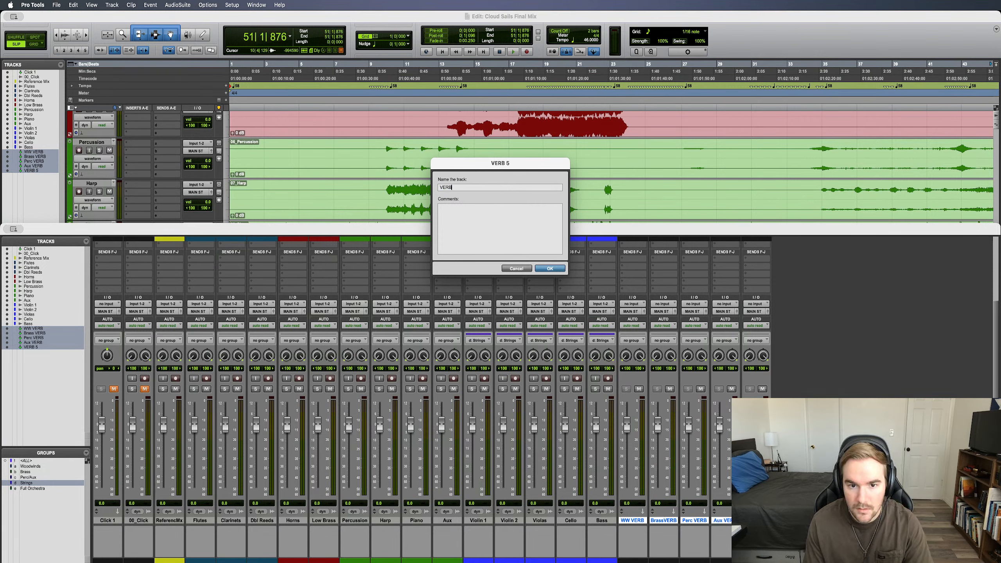
type("B")
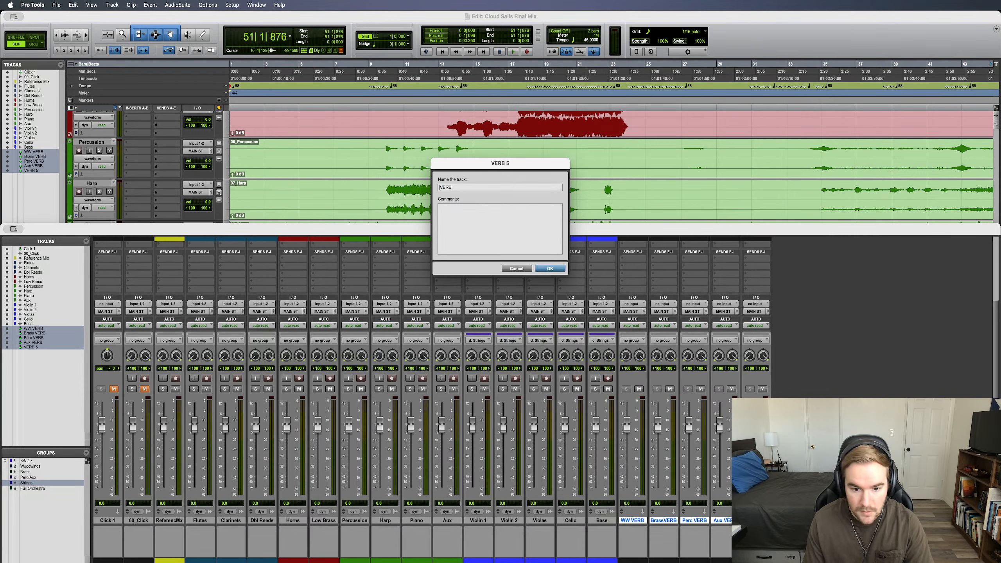
type("Strings")
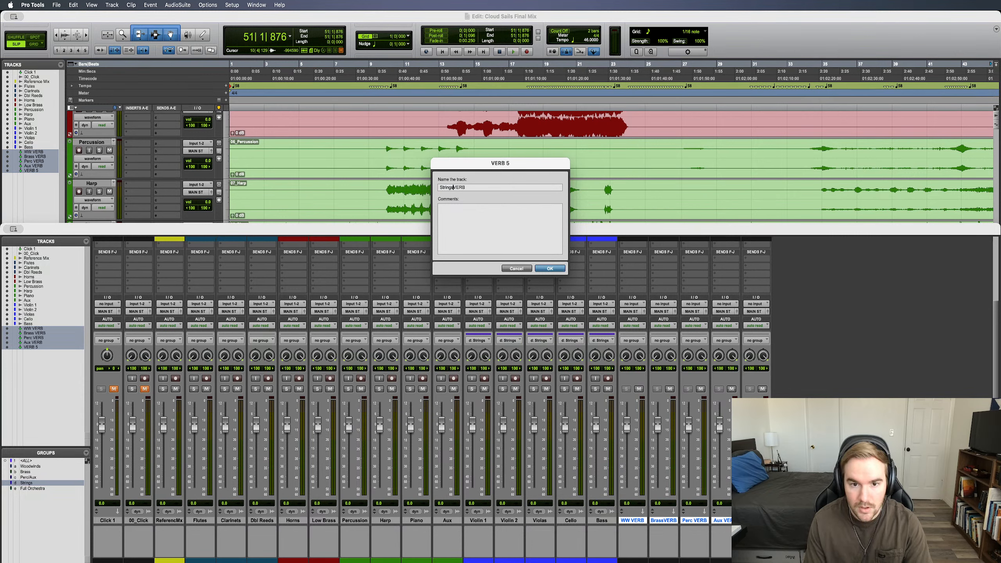
key("Return")
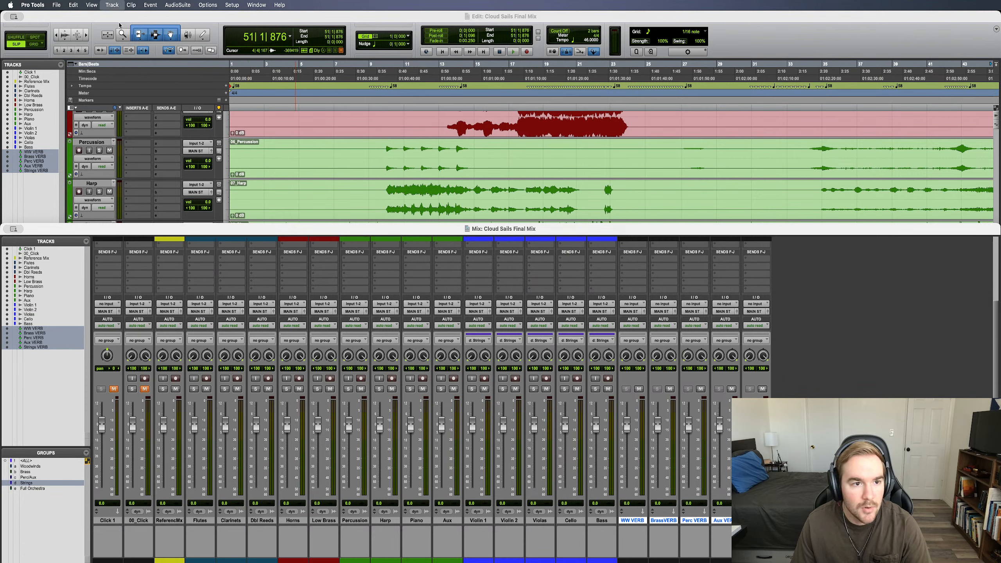
Create a new stereo Master Fader track named Master, with Samples as its timebase.
key("shift+super+n")
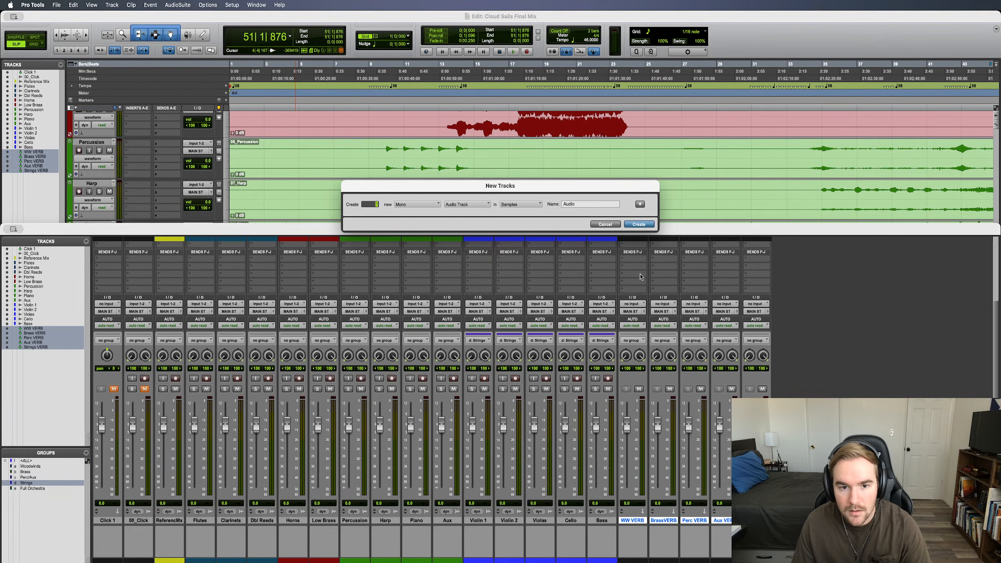
left_click(415, 204)
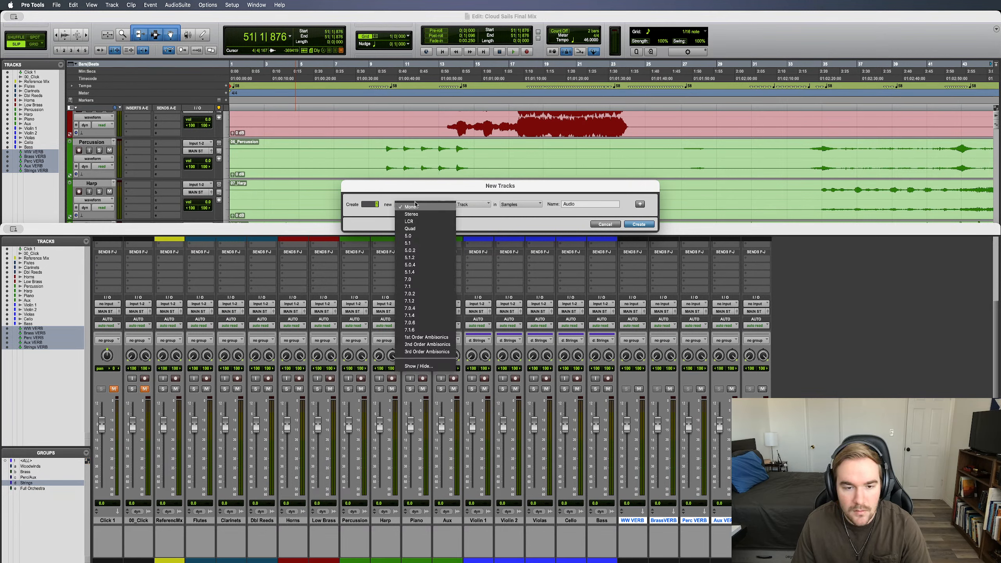
left_click(418, 214)
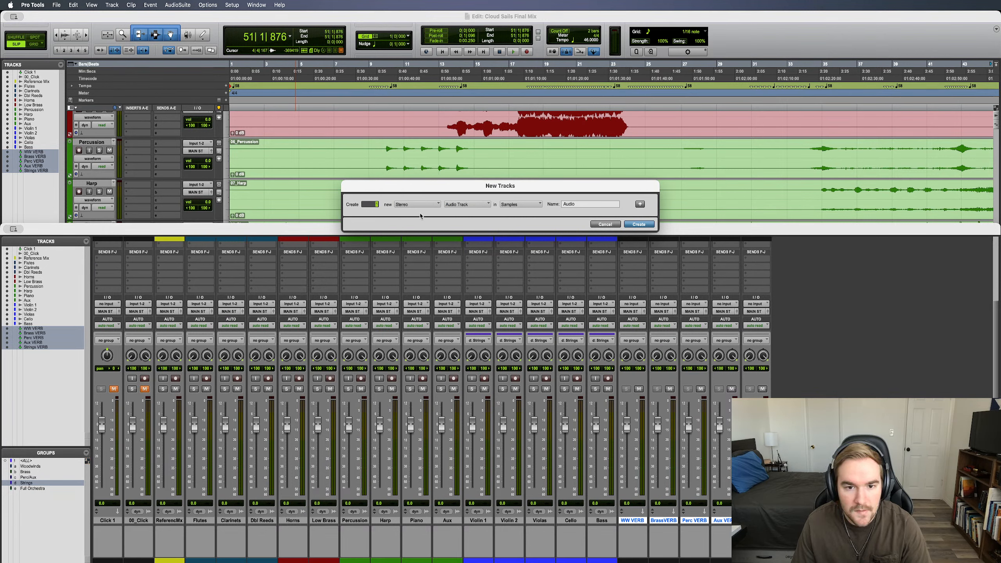
left_click(472, 205)
left_click(468, 222)
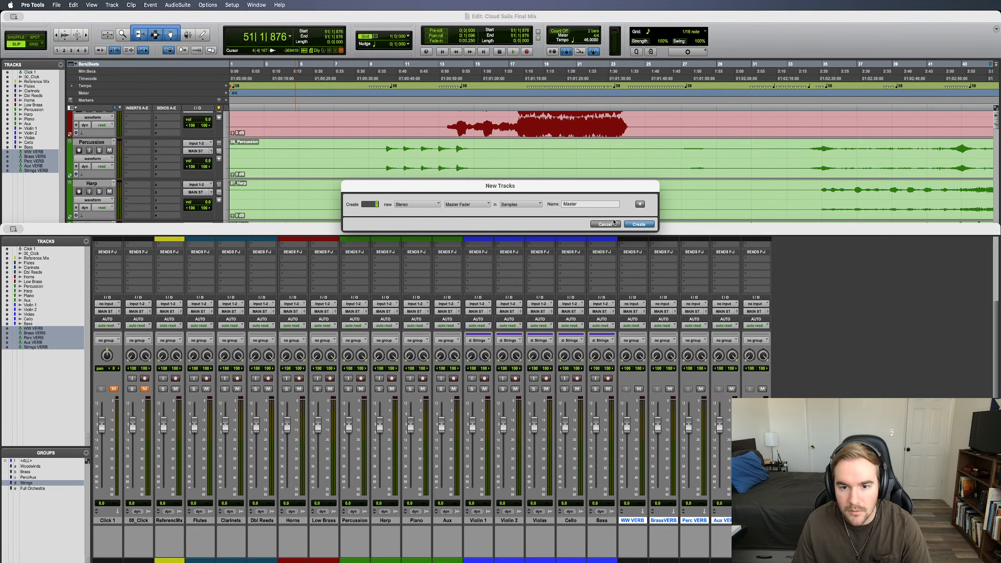
left_click(628, 223)
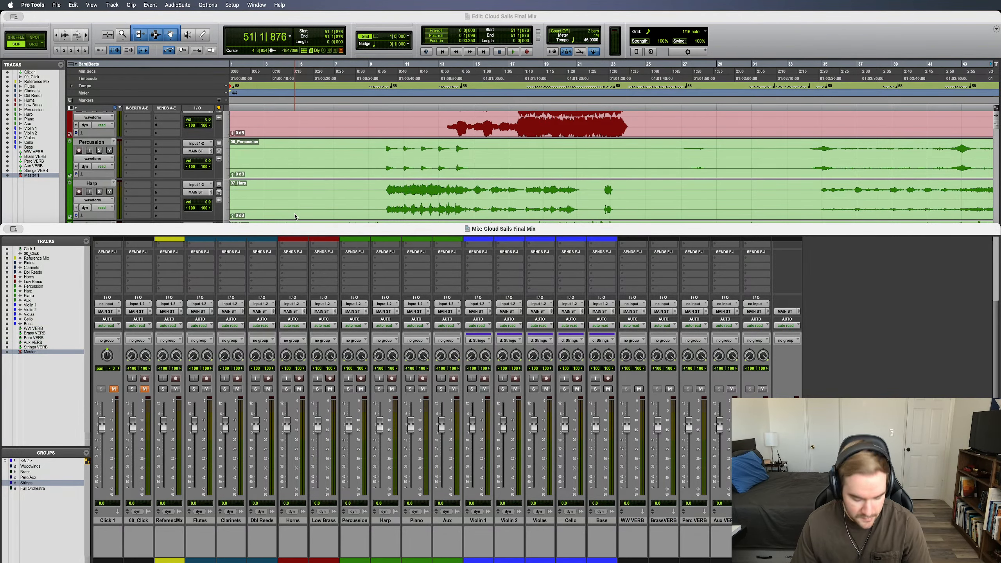
key("super+equal")
scroll(128, 303, "down", 6)
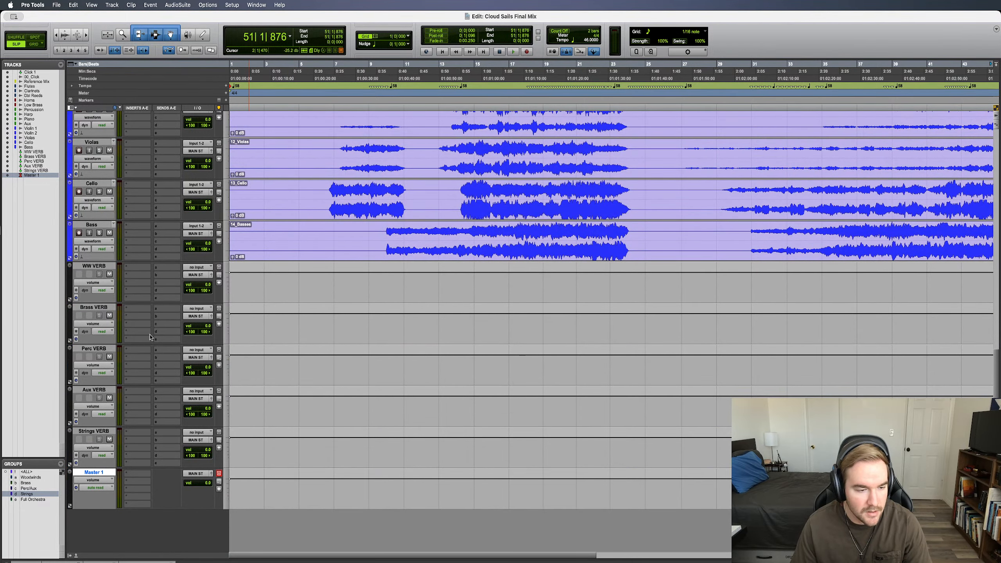
Color the five reverb aux tracks, WW VERB through Strings VERB, bright orange.
left_click(96, 432)
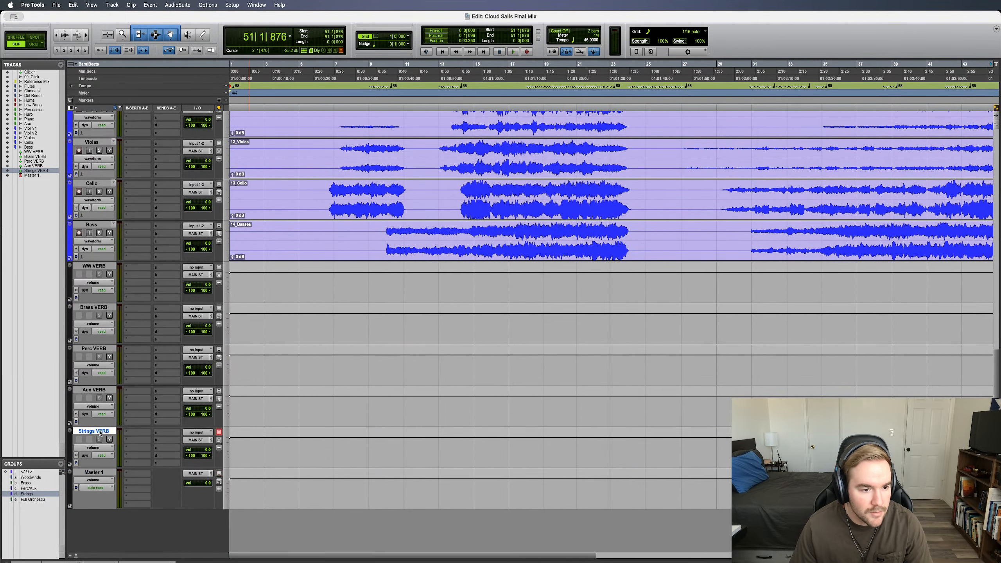
left_click(90, 267, "shift")
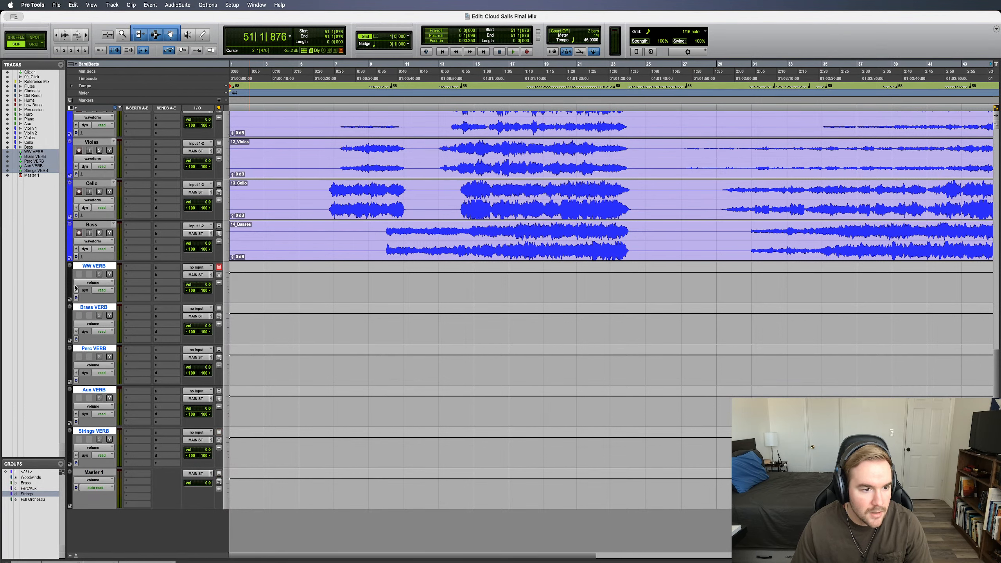
double_click(70, 287)
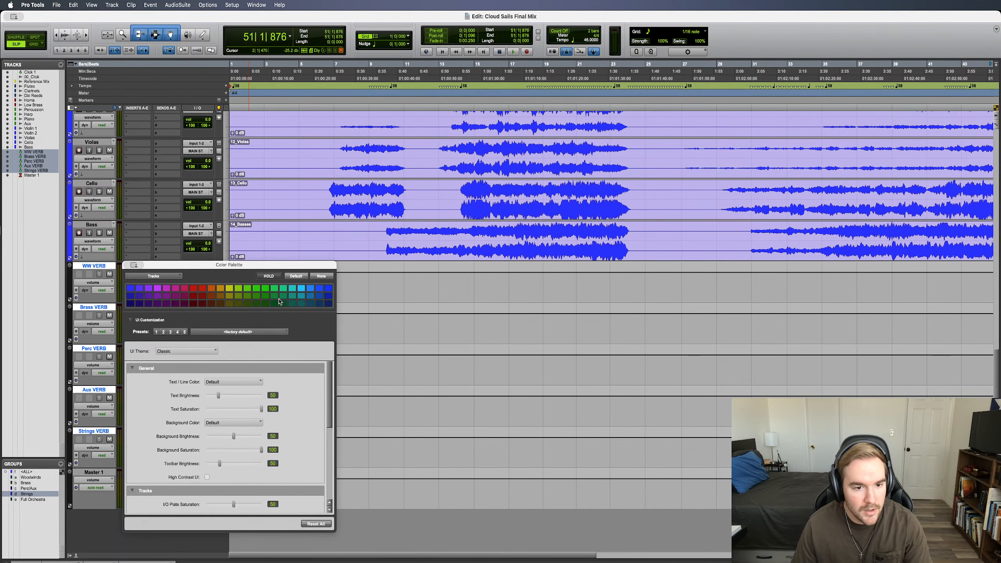
left_click(230, 303)
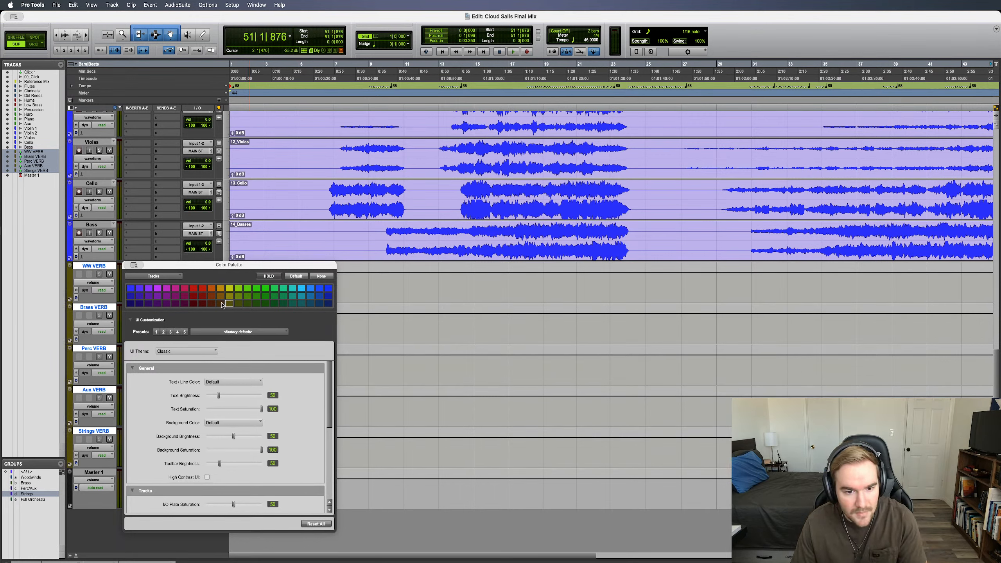
left_click(256, 304)
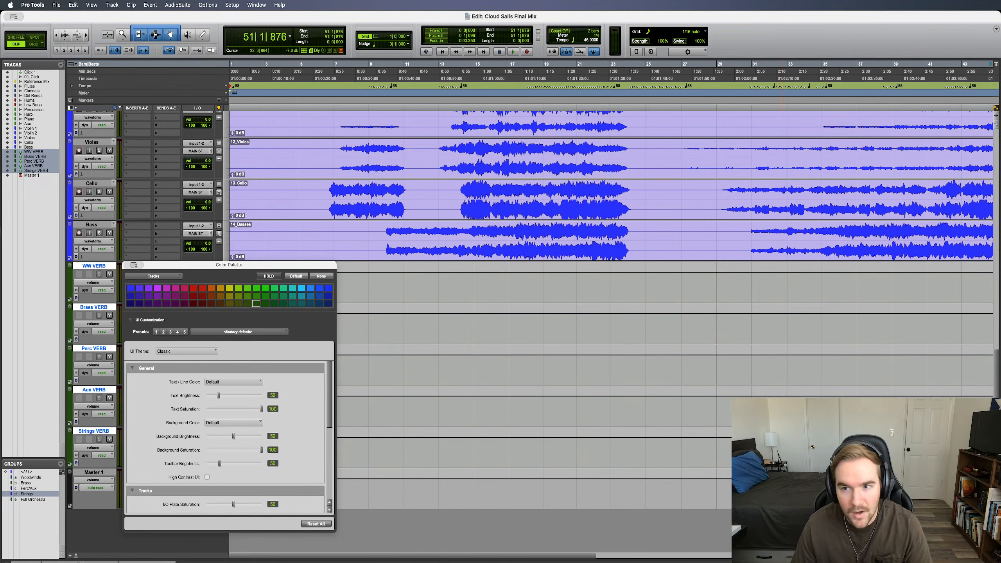
left_click(166, 303)
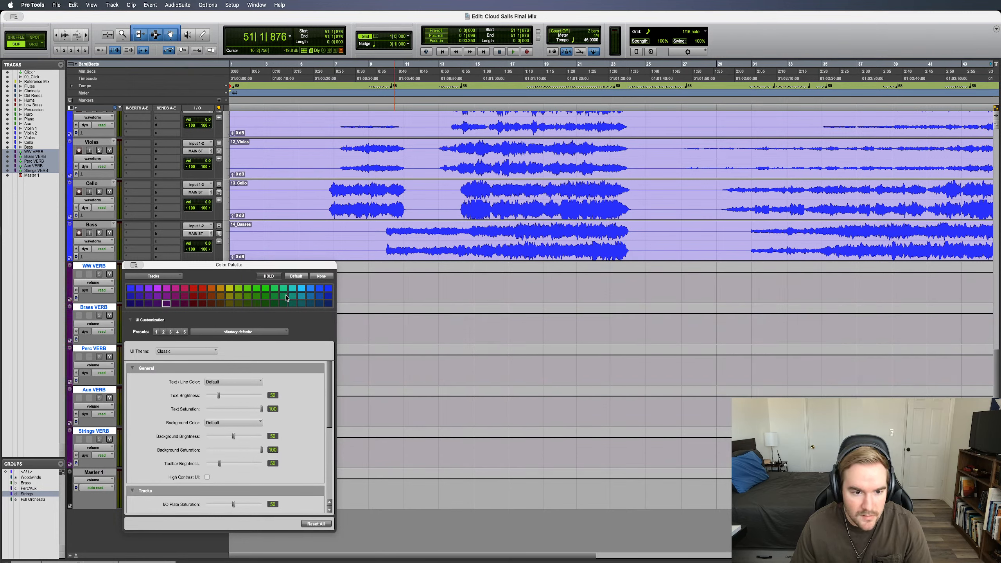
left_click(273, 299)
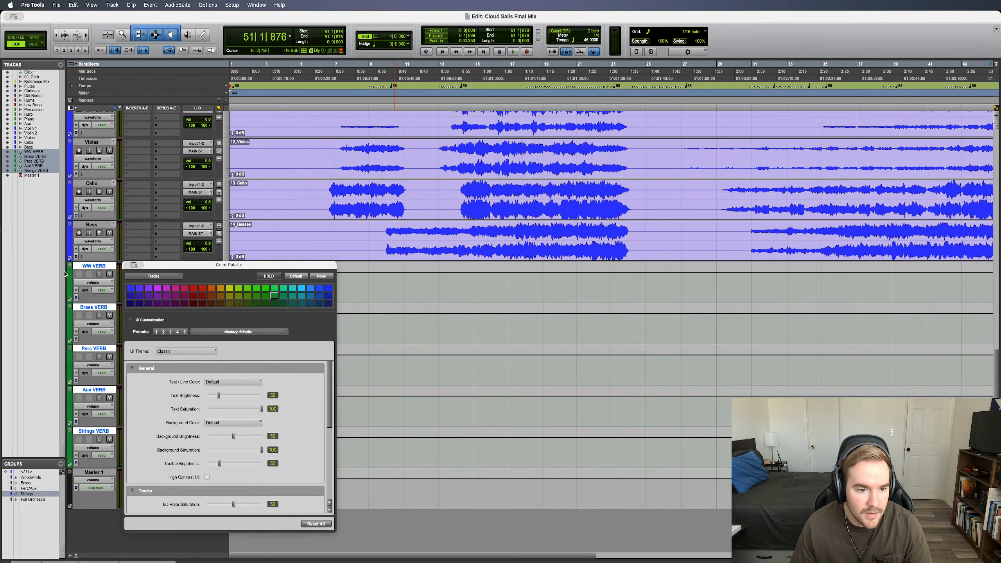
left_click(283, 296)
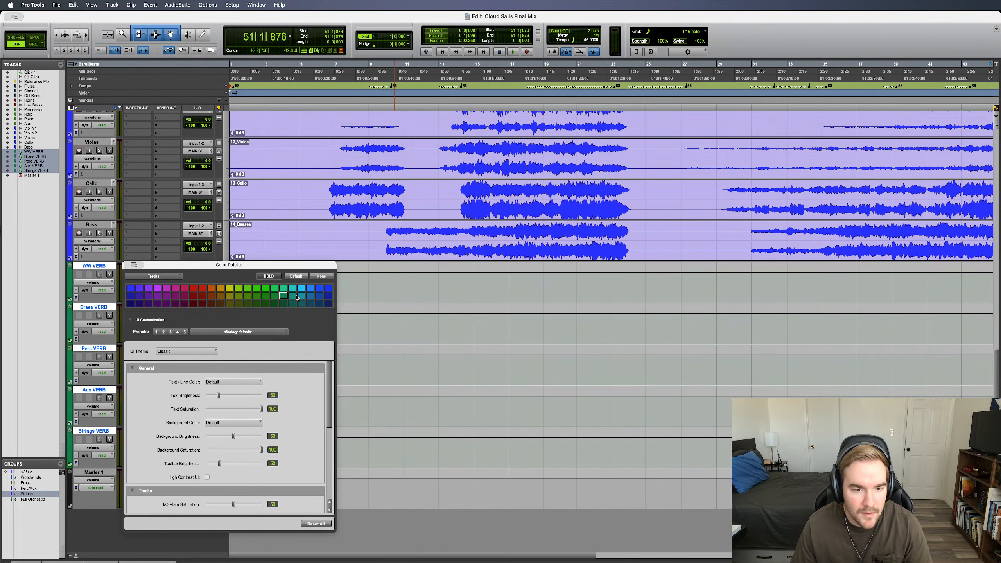
left_click(211, 296)
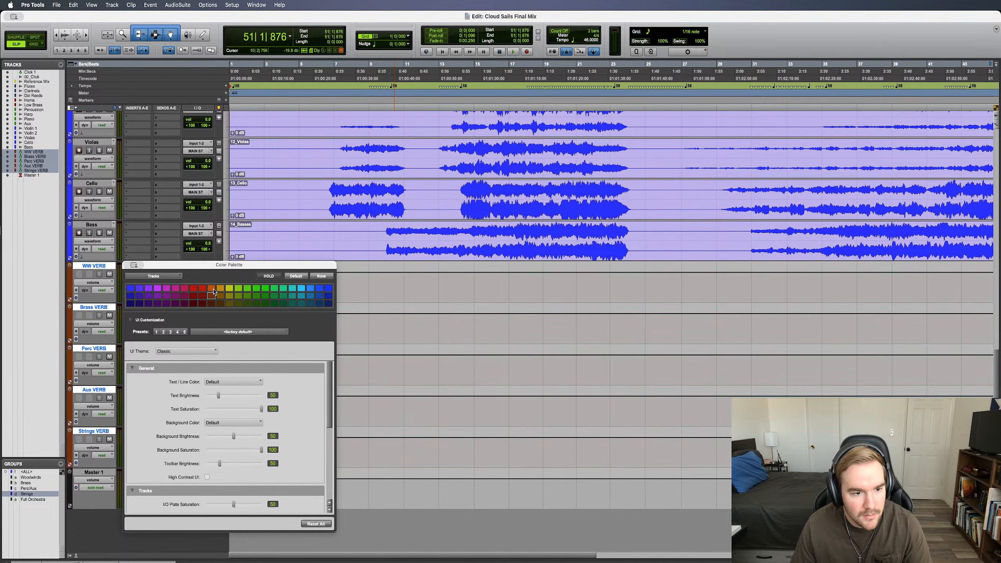
left_click(211, 289)
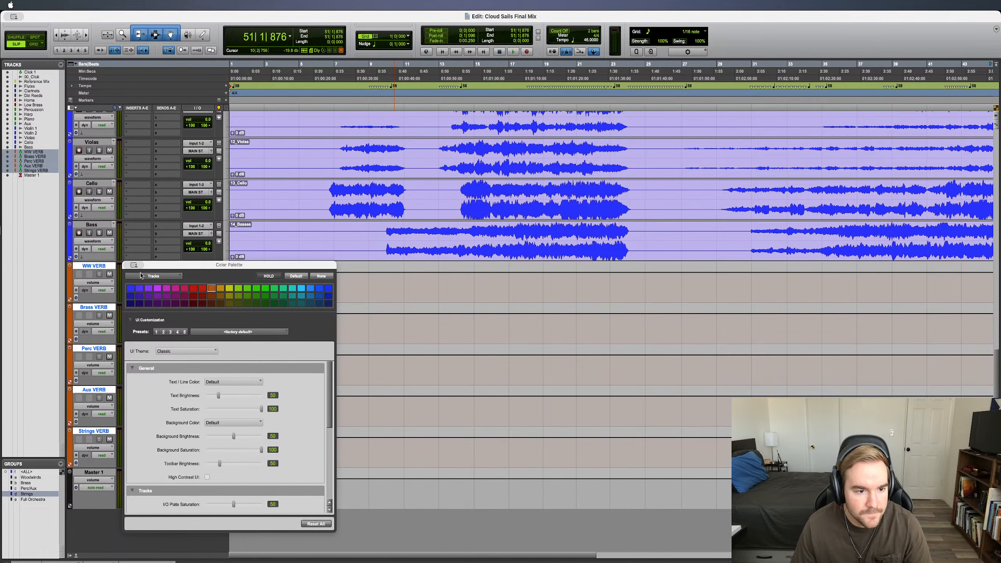
key("super+w")
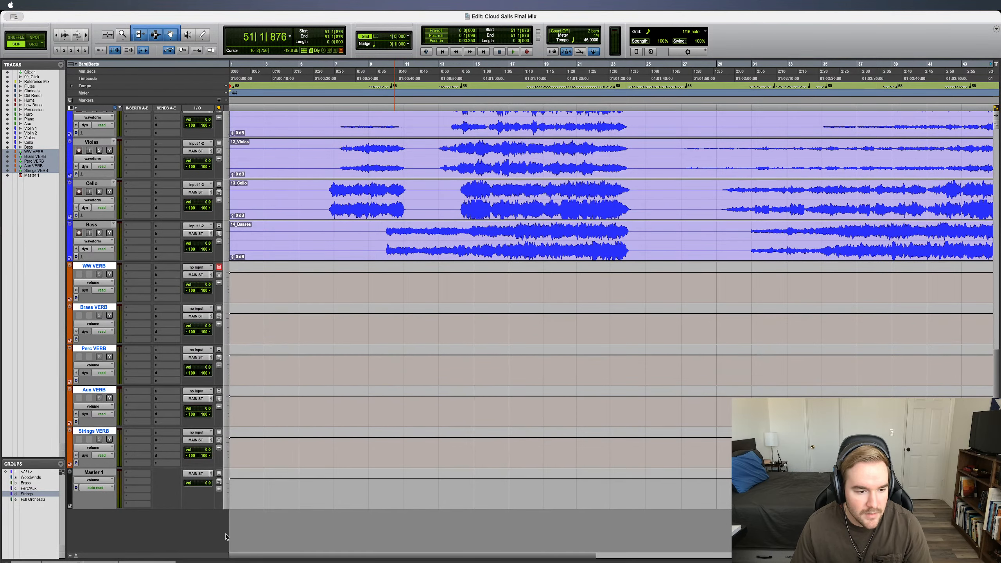
Review the track layout from the click tracks down to the master fader, with the timeline zoomed out to the whole piece.
scroll(72, 491, "up", 20)
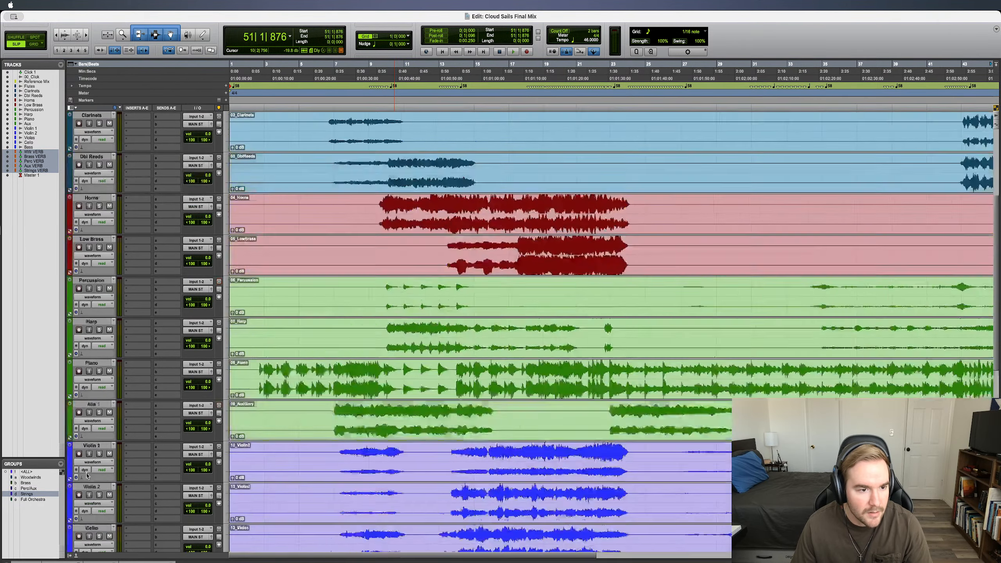
scroll(100, 469, "down", 20)
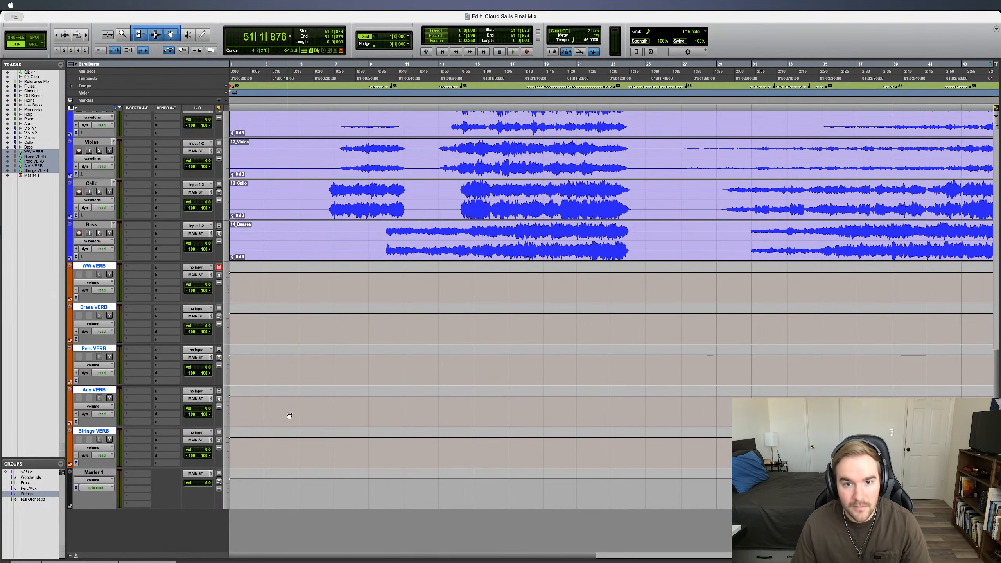
scroll(346, 259, "up", 20)
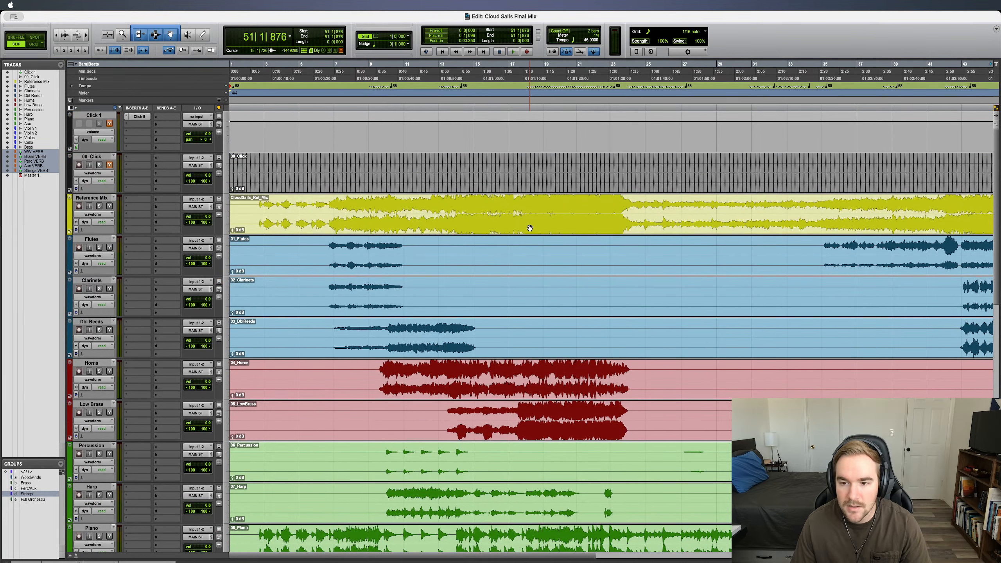
key("r")
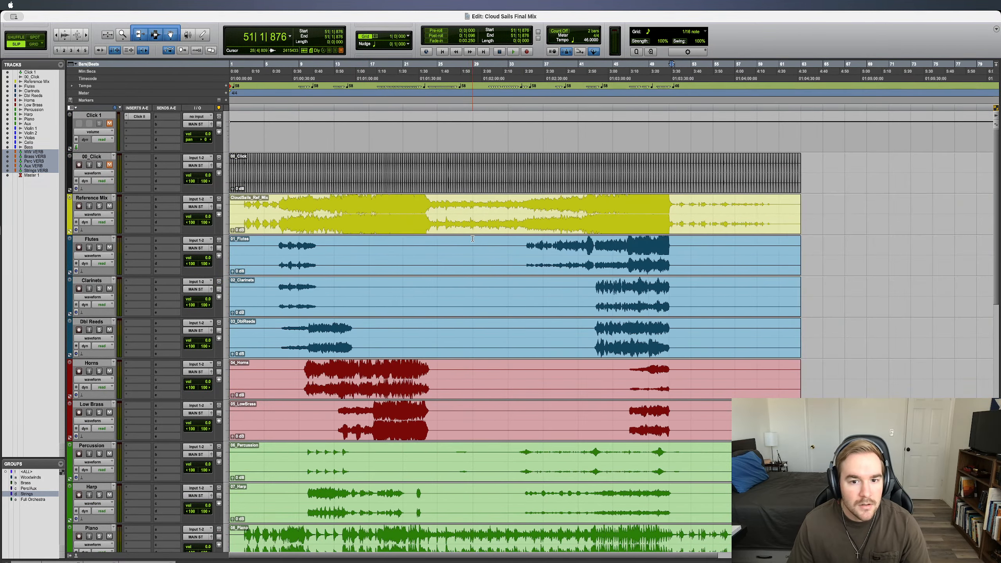
scroll(530, 276, "down", 10)
scroll(524, 272, "up", 8)
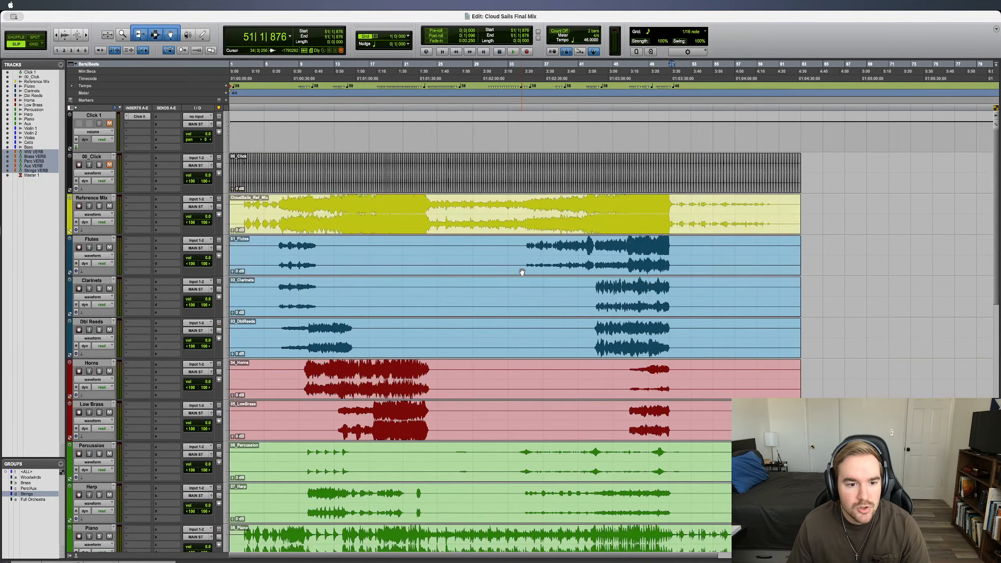
scroll(522, 272, "down", 15)
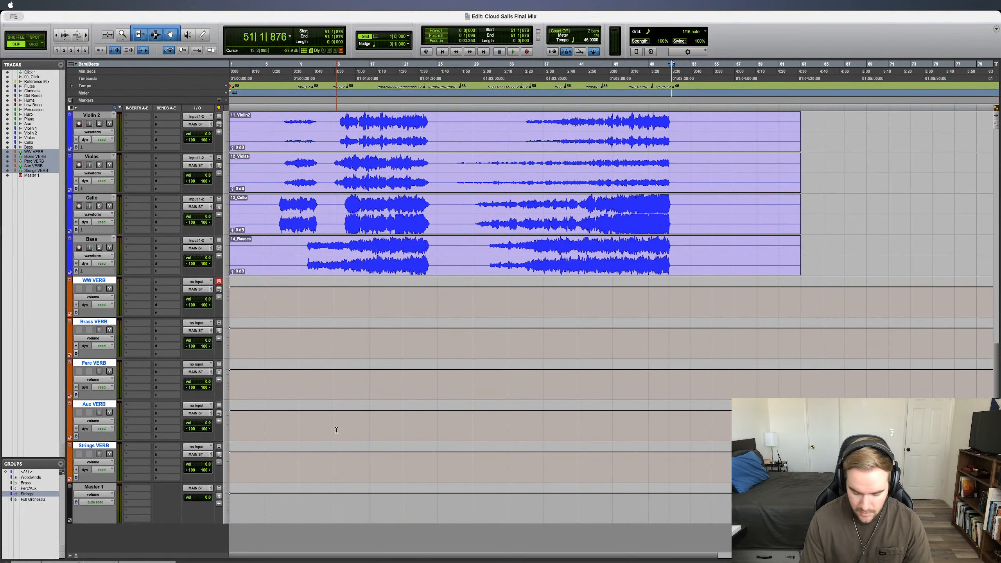
Show the Mix window and set the WW VERB track's input to Bus 1-2 (Stereo).
key("super+equal")
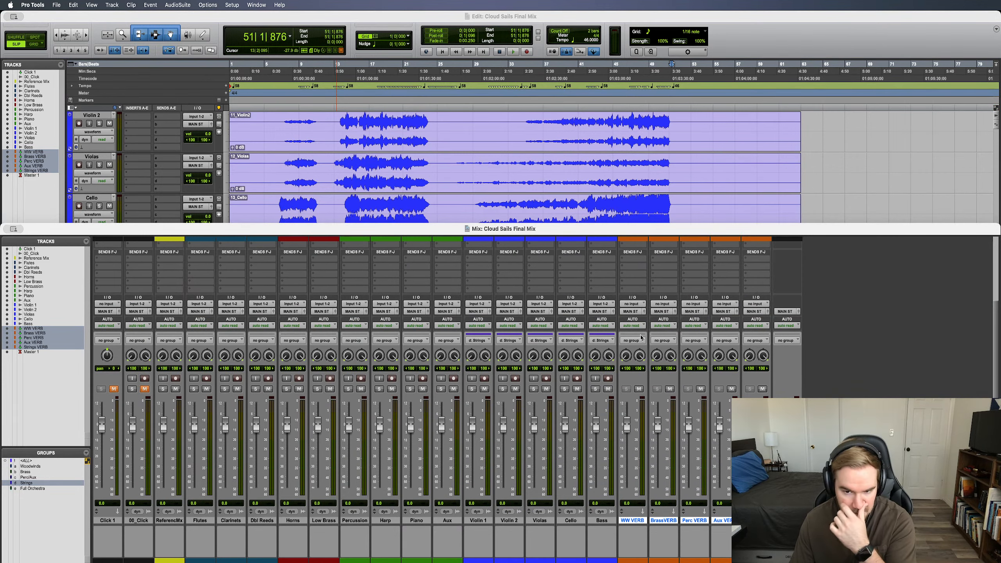
scroll(642, 337, "up", 5)
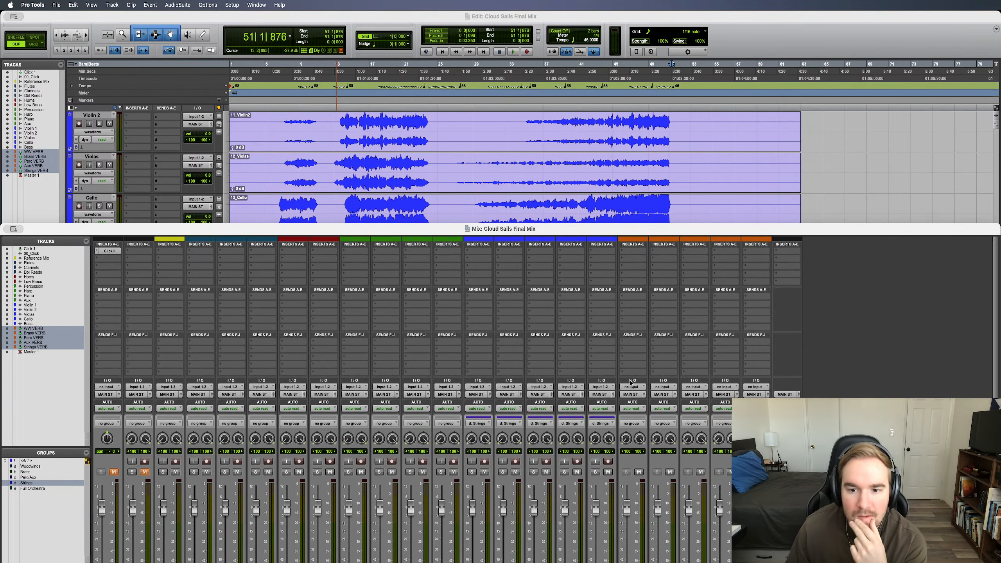
scroll(491, 358, "down", 4)
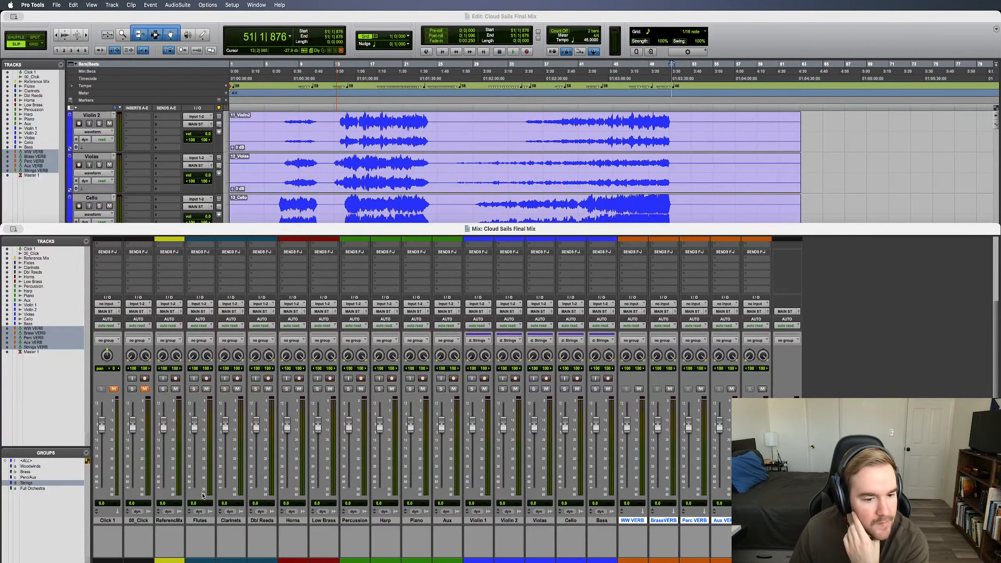
scroll(656, 507, "up", 4)
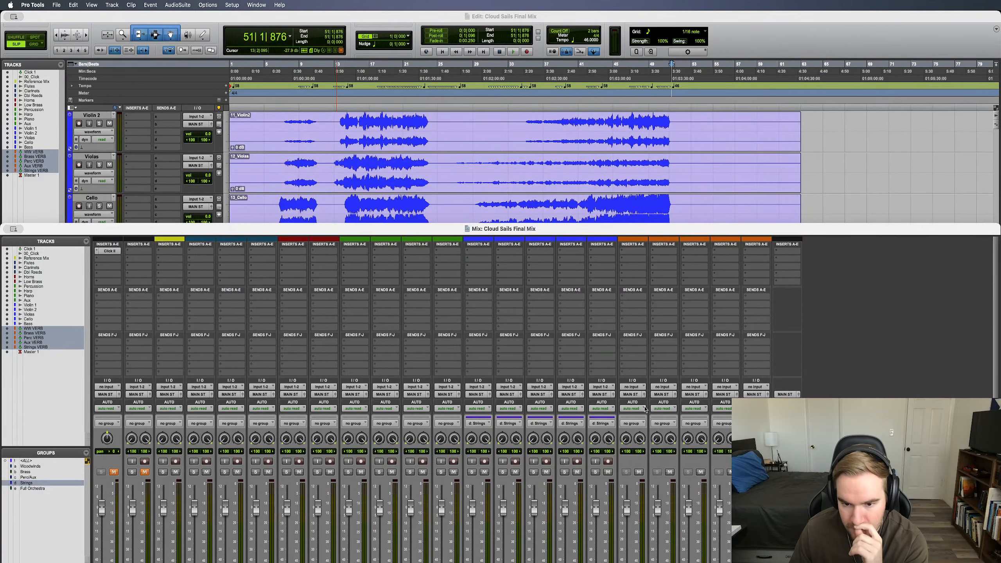
scroll(646, 400, "down", 4)
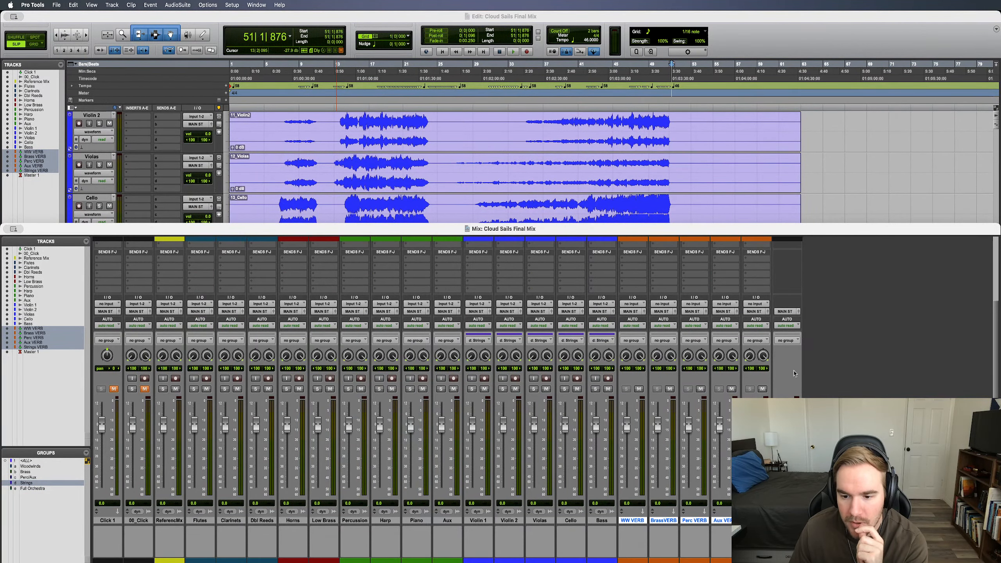
left_click(630, 521)
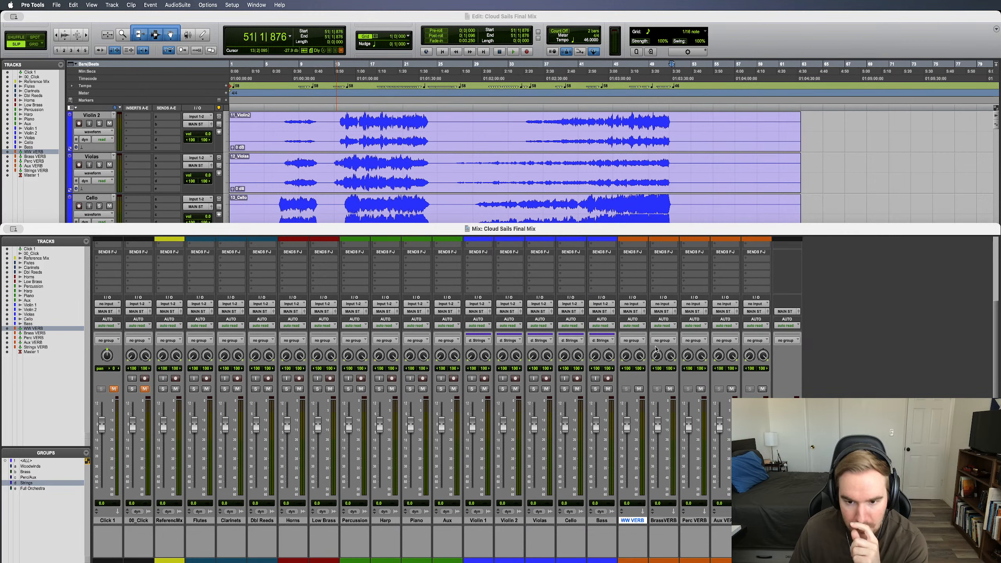
left_click(633, 304)
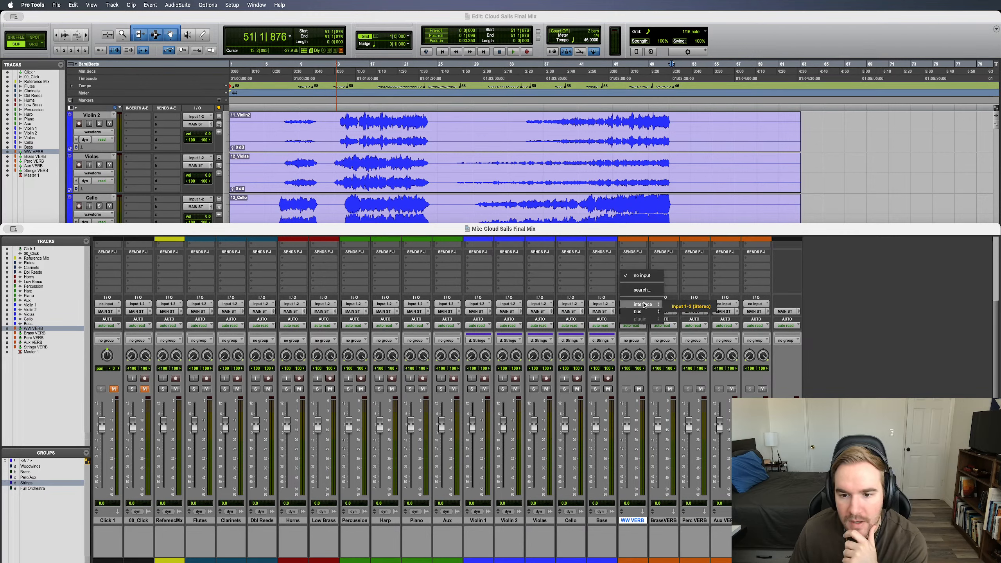
mouse_move(648, 313)
left_click(693, 313)
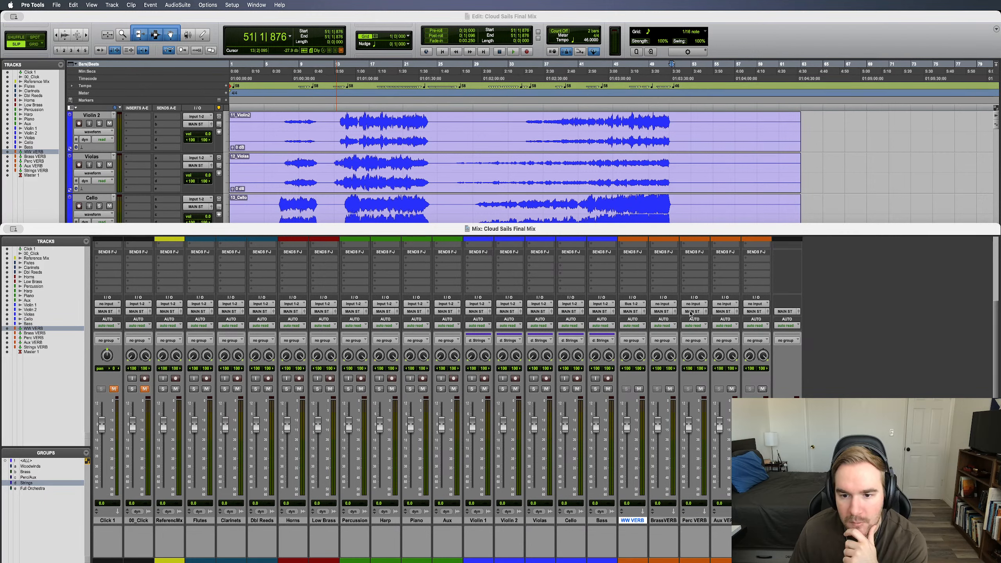
Set the Brass VERB input to Bus 3-4 and the Perc VERB input to Bus 5-6.
left_click(665, 304)
mouse_move(670, 313)
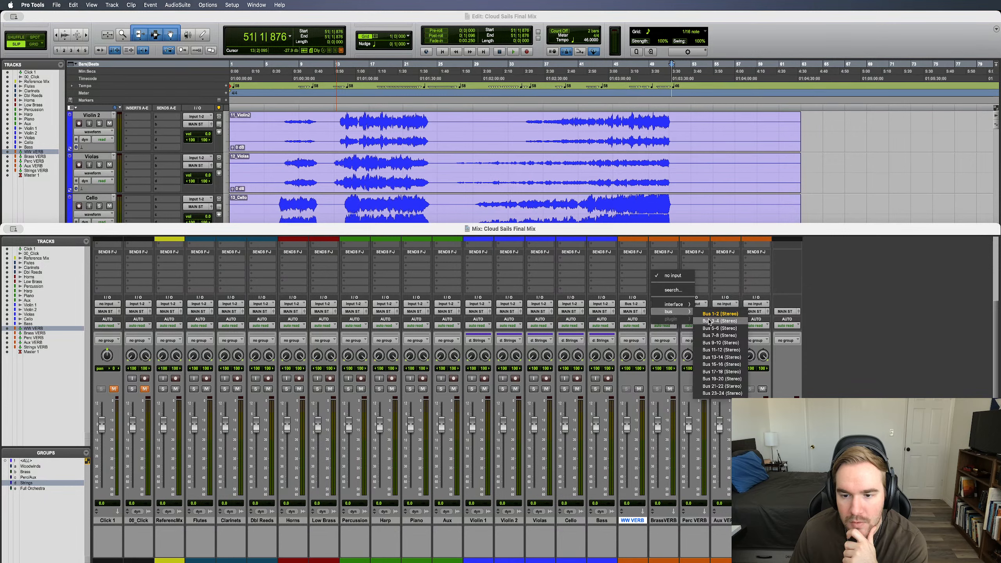
left_click(711, 321)
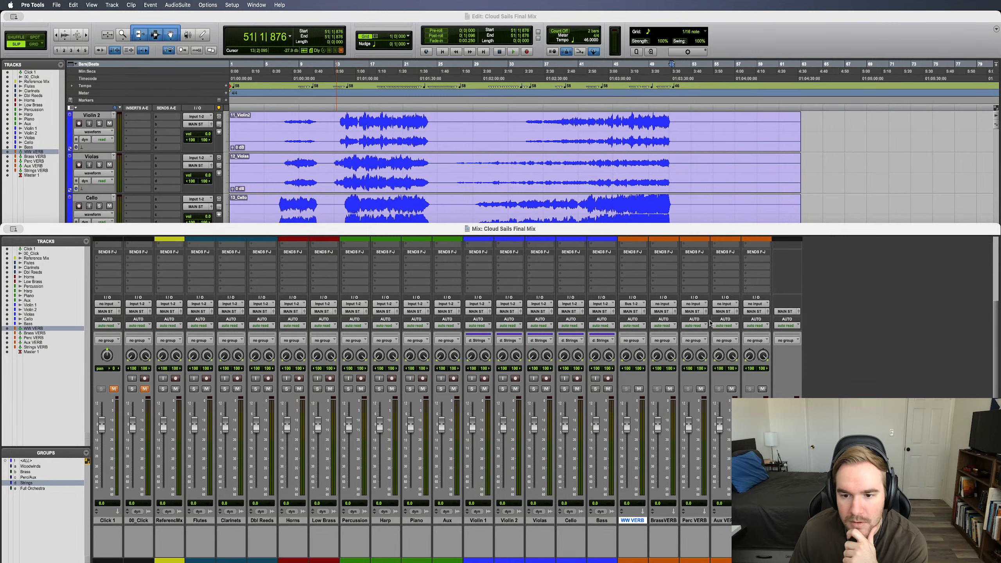
left_click(694, 304)
mouse_move(695, 306)
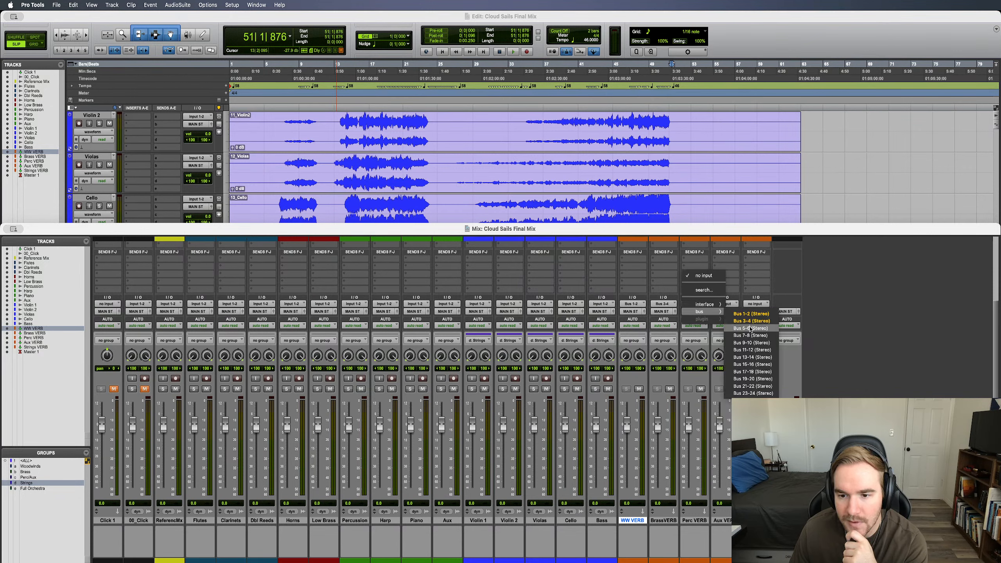
left_click(741, 328)
Set the Aux VERB input to Bus 7-8 and the Strings VERB input to Bus 9-10.
left_click(736, 304)
mouse_move(731, 312)
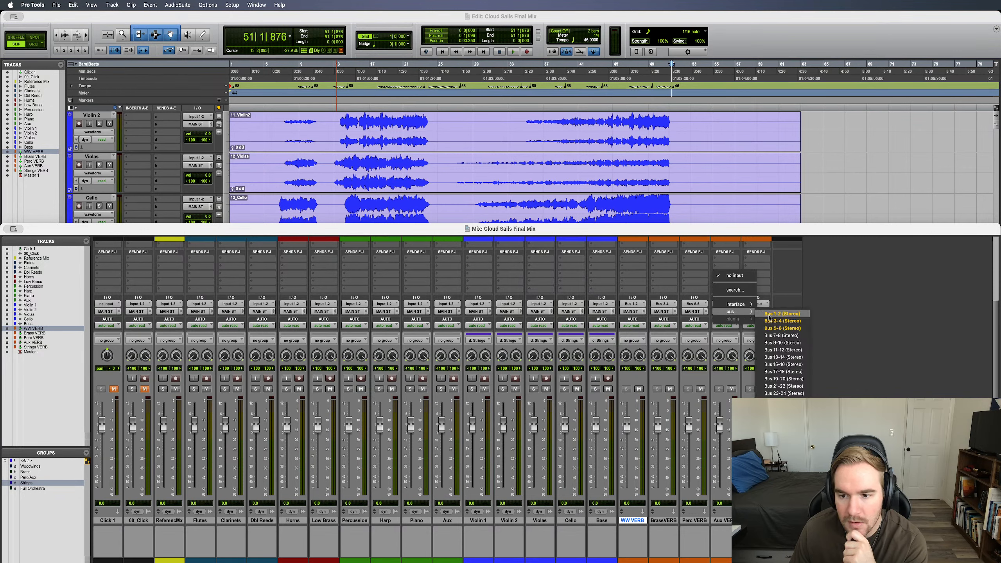
left_click(775, 336)
left_click(757, 304)
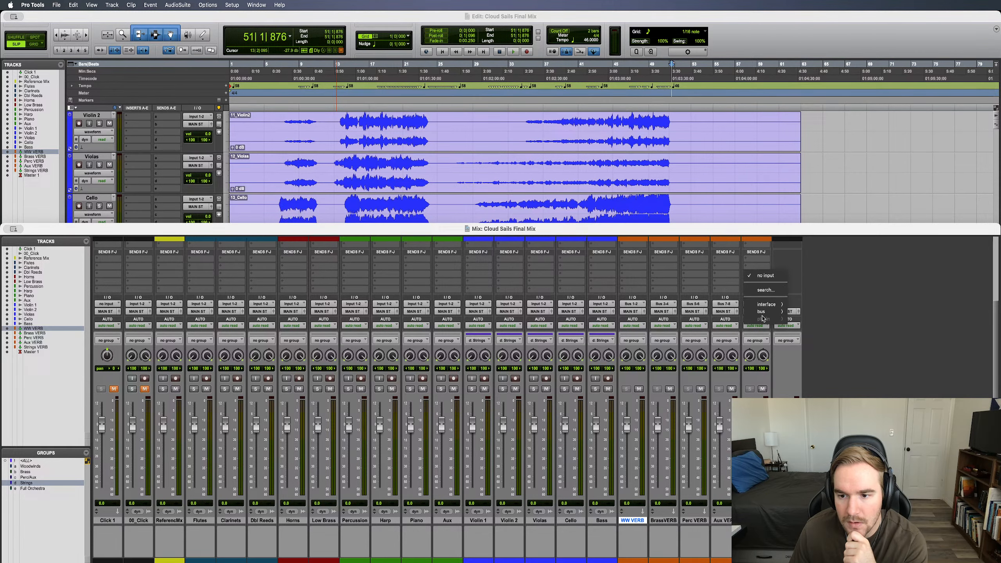
mouse_move(786, 314)
left_click(813, 342)
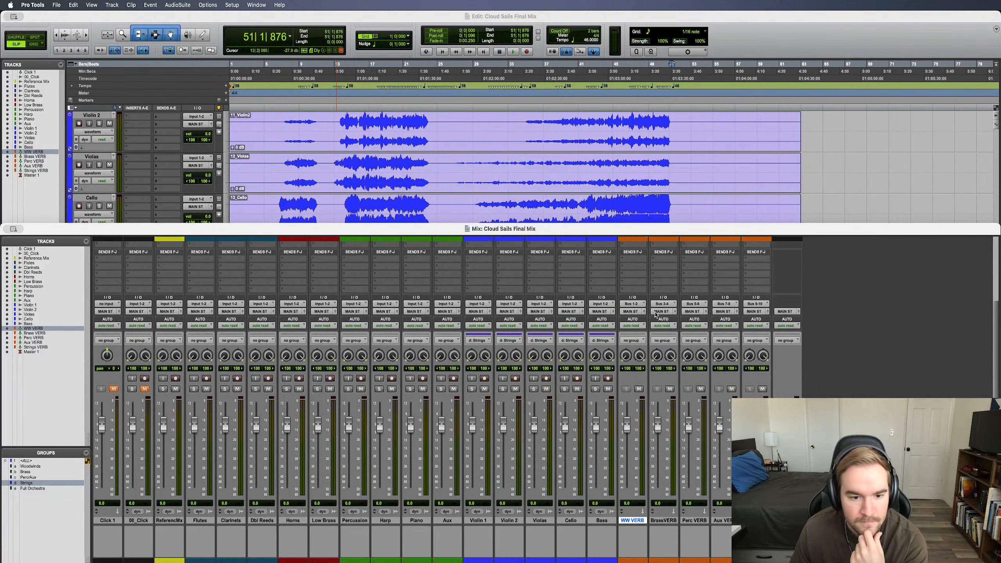
Activate the Woodwinds group in place of Strings and select its member tracks.
left_click(31, 466)
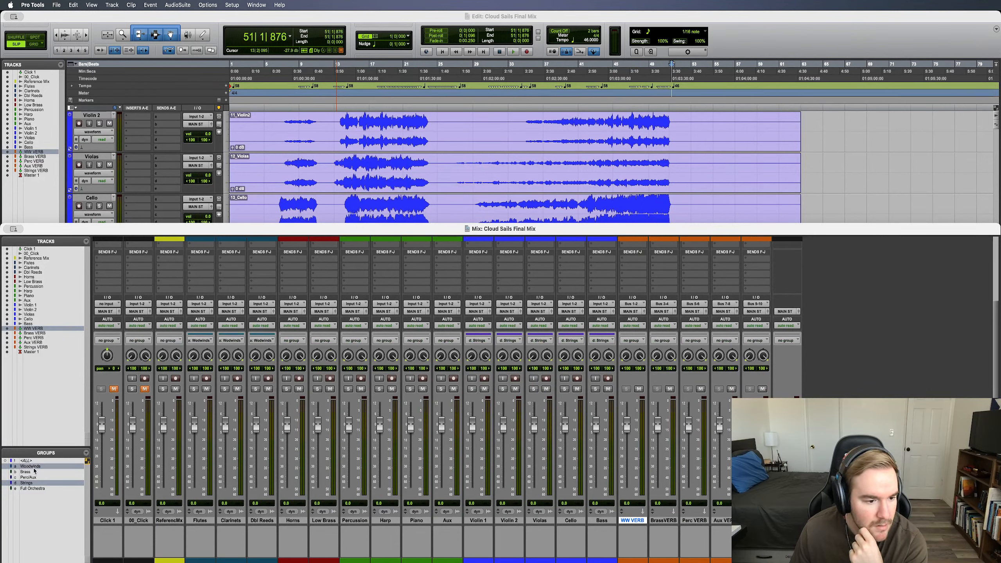
left_click(28, 483)
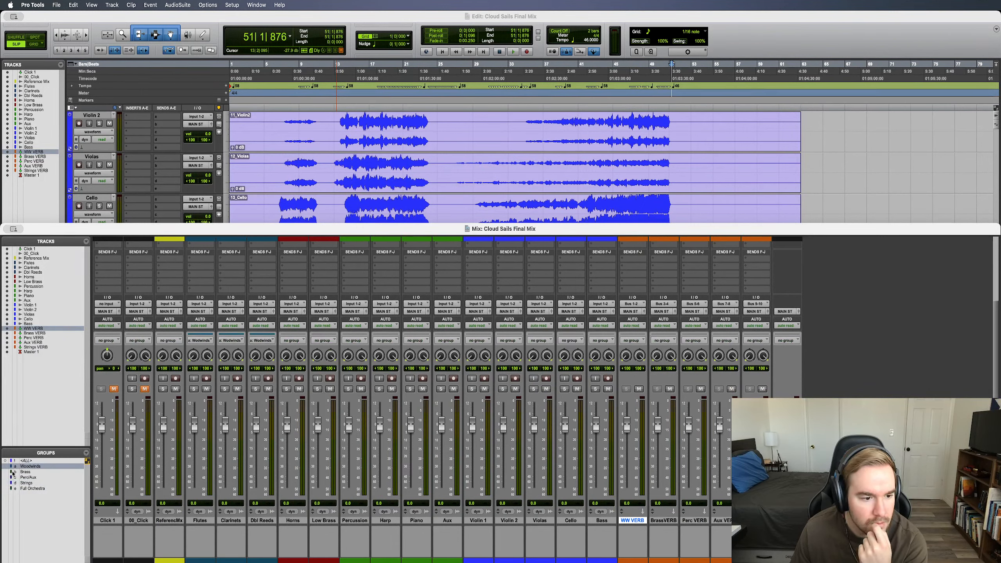
left_click(11, 467)
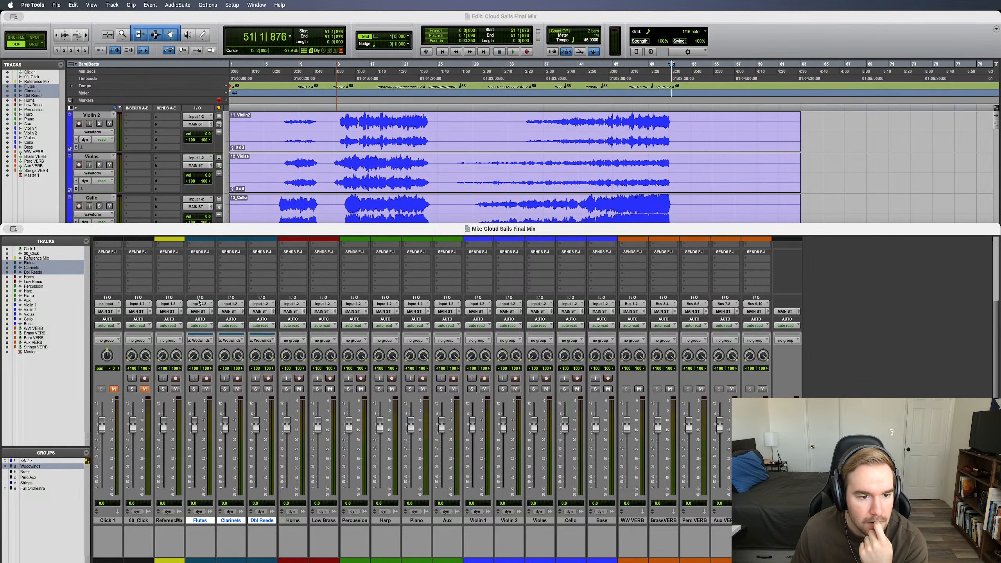
scroll(199, 301, "up", 5)
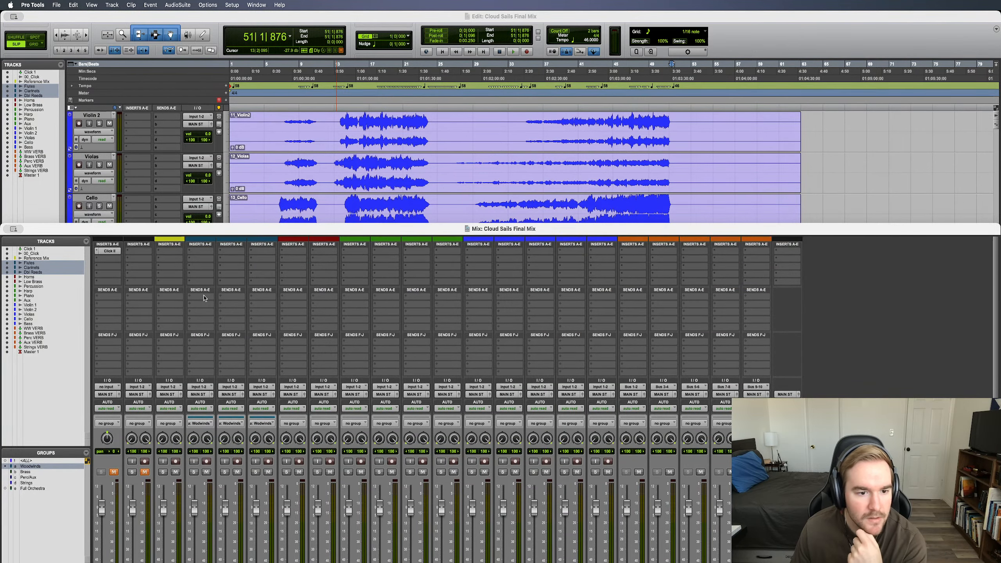
Add a Bus 1-2 send to the Flutes track and copy it to the Clarinets and Dbl Reeds tracks.
left_click(204, 298)
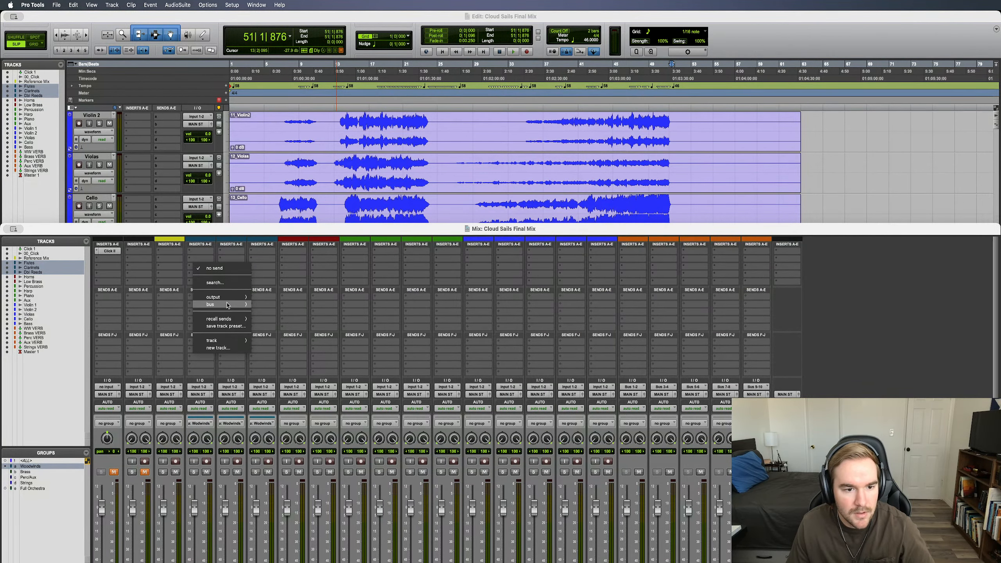
mouse_move(228, 304)
left_click(279, 300)
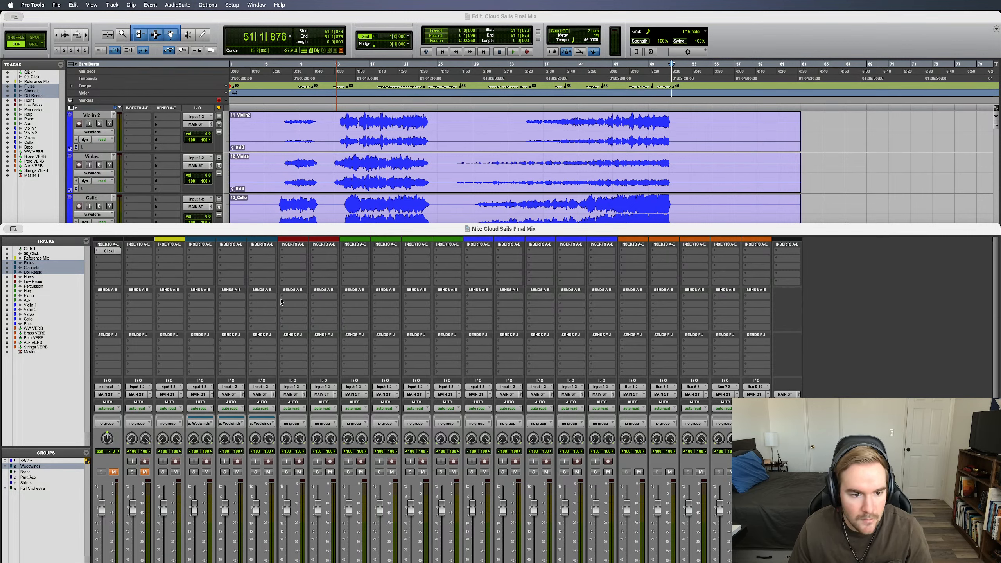
left_click(294, 256)
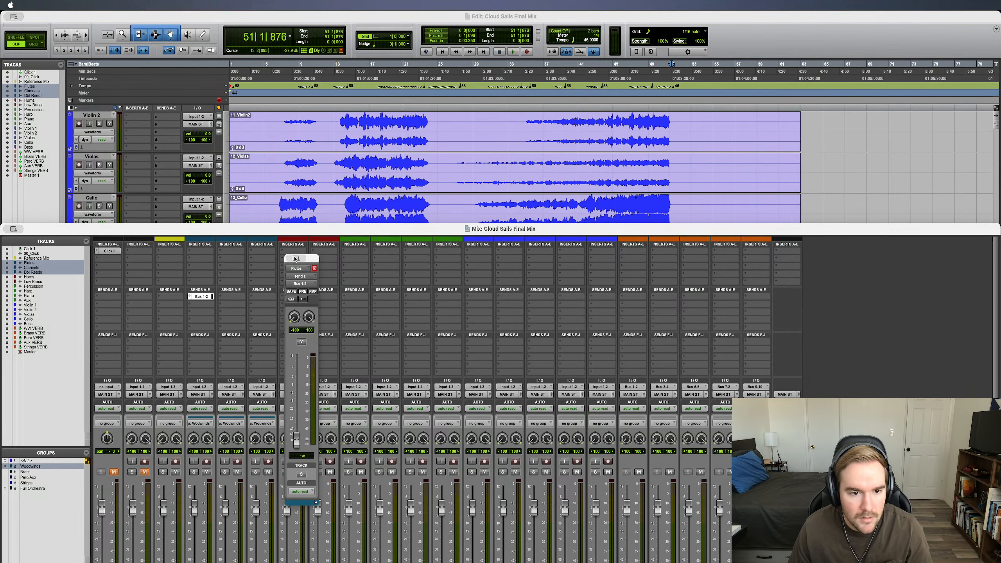
left_click(208, 295)
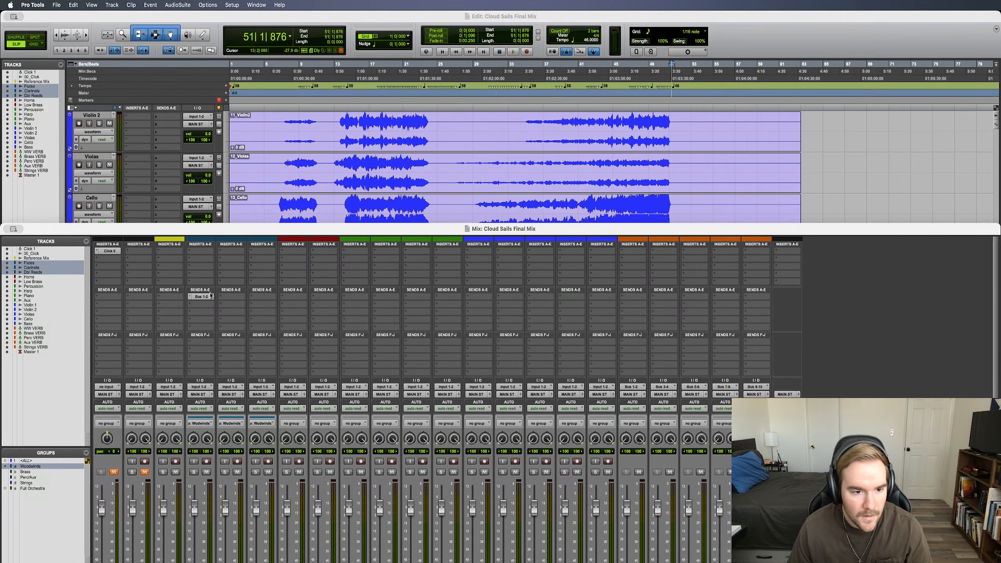
left_click_drag(208, 298, 265, 301)
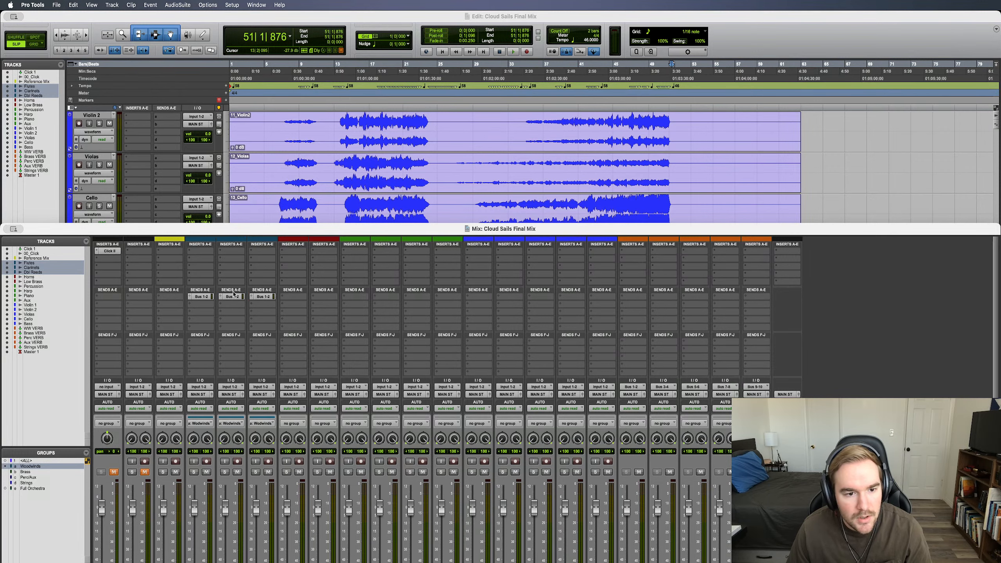
scroll(233, 312, "down", 5)
scroll(228, 281, "up", 5)
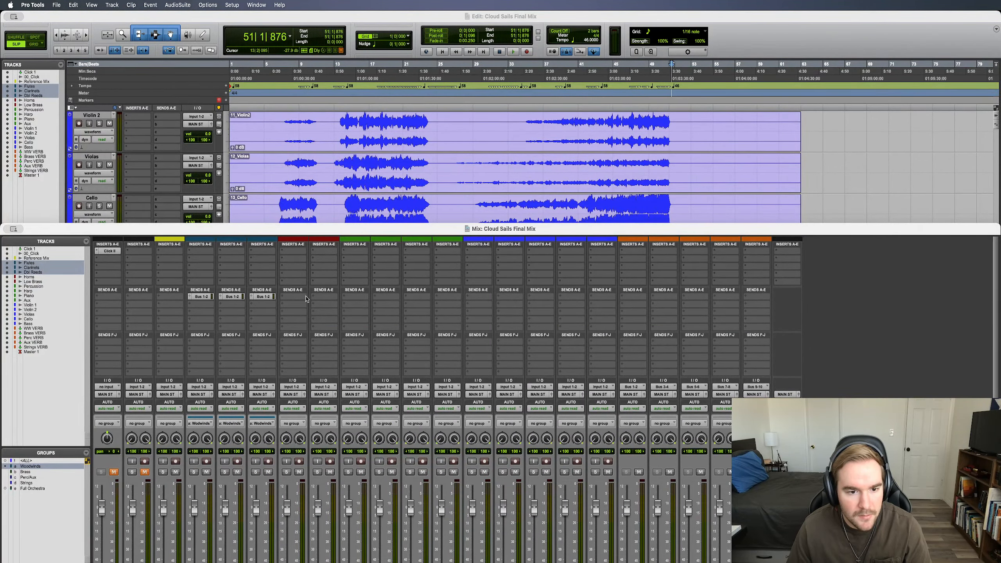
Add a Bus 3-4 (Stereo) send to the Horns track and copy it to the Low Brass track.
left_click(307, 299)
mouse_move(315, 304)
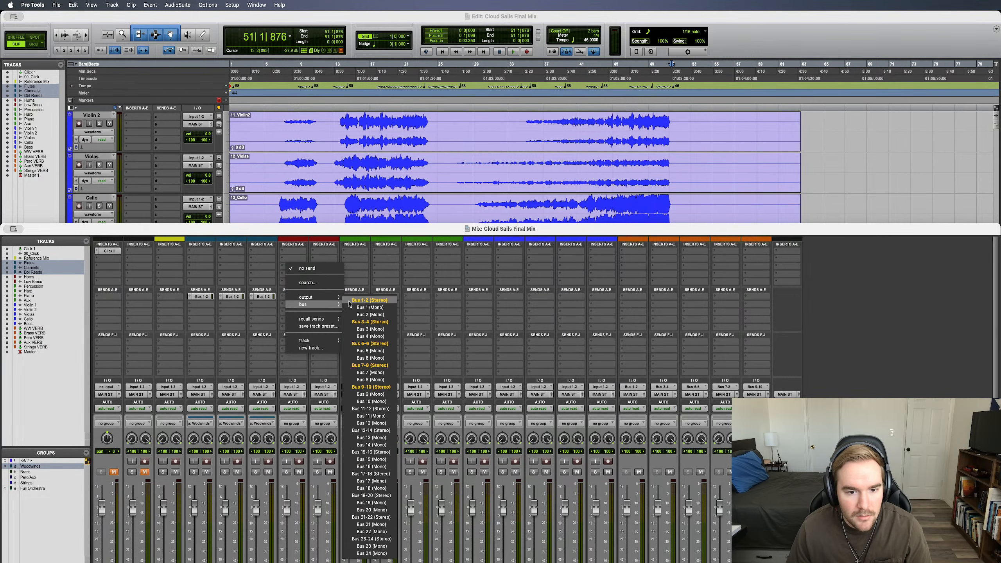
left_click(362, 323)
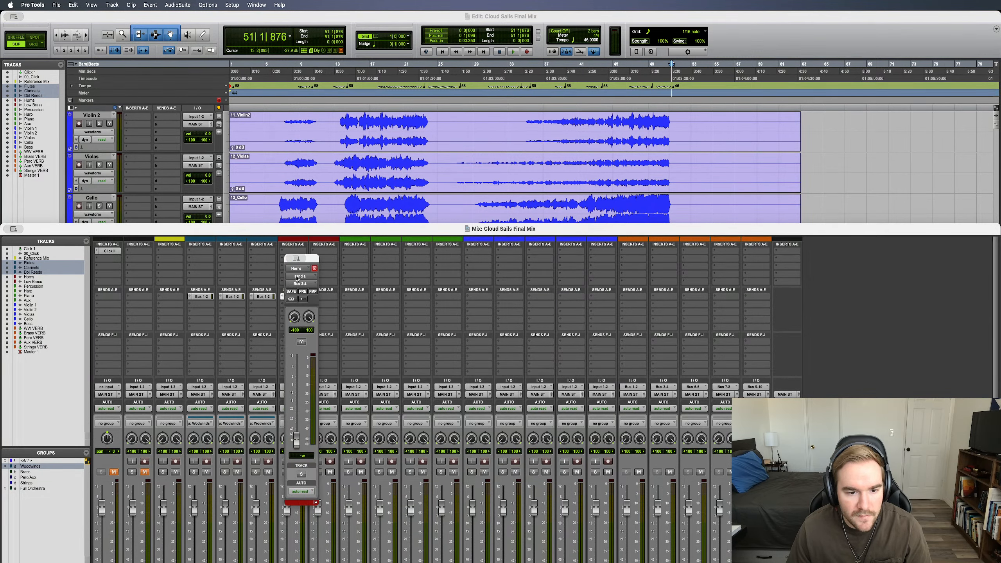
left_click(299, 258)
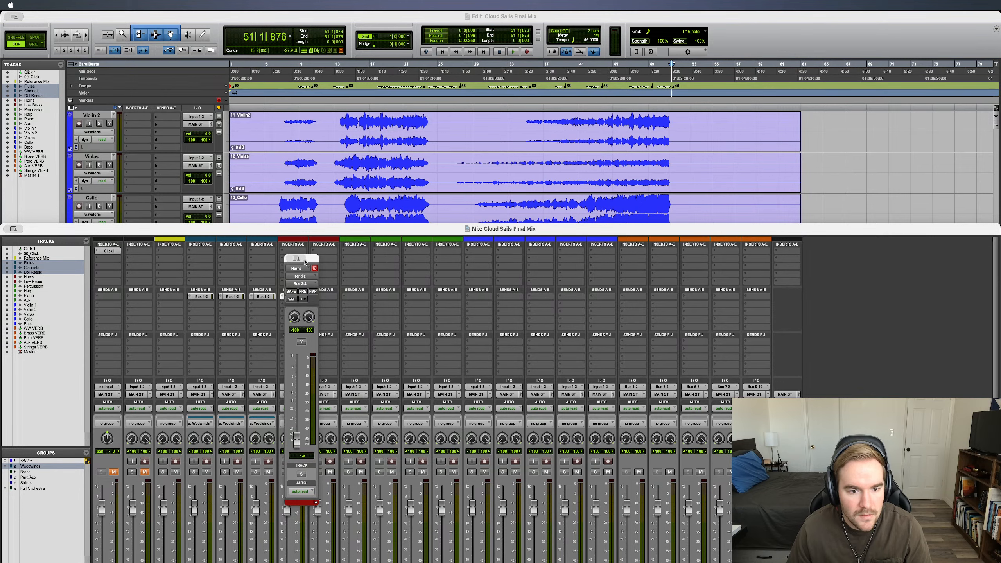
left_click_drag(304, 262, 355, 265)
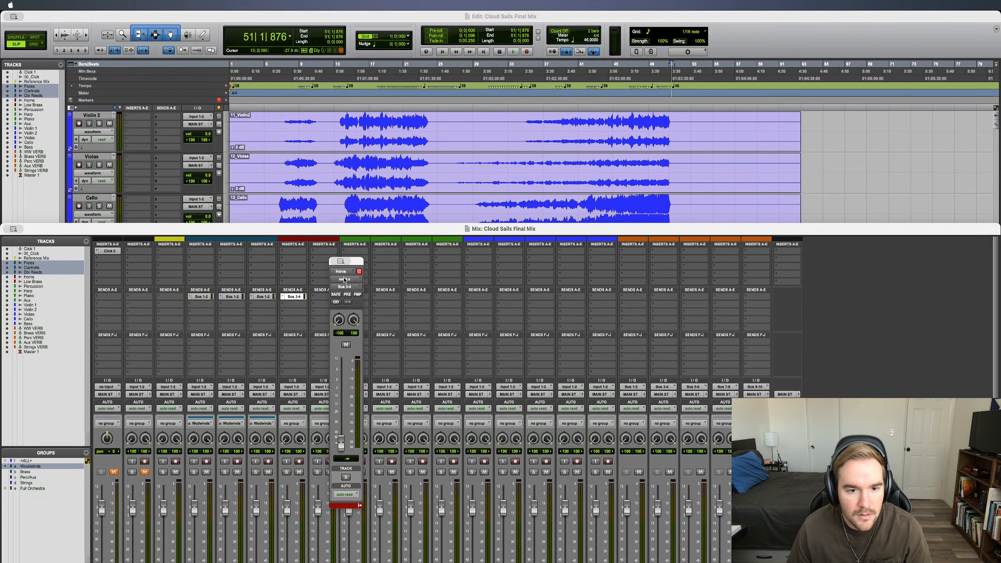
key("super+w")
left_click_drag(298, 297, 327, 300)
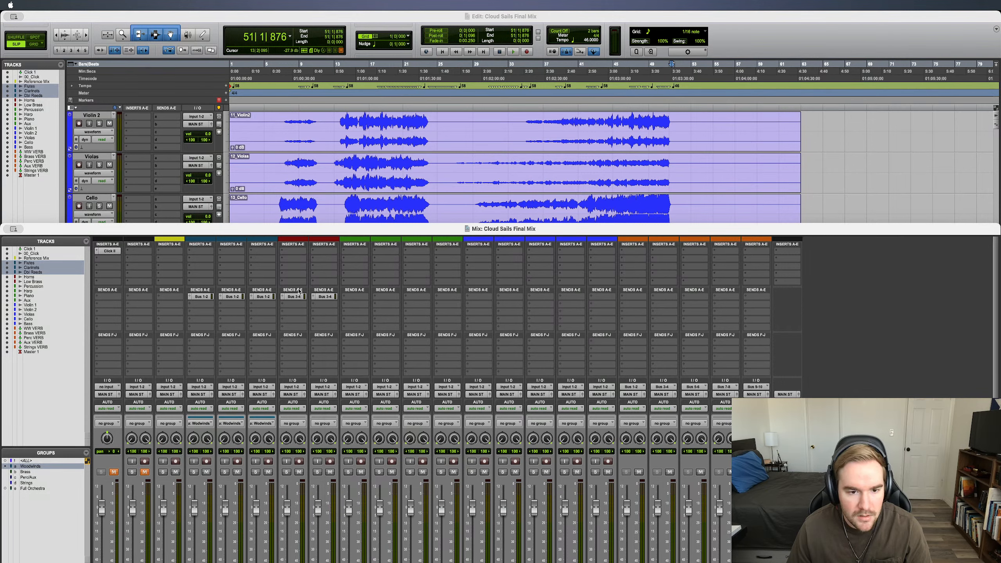
Add a Bus 5-6 (Stereo) send to the Percussion track and copy it to the Harp, Piano and Aux tracks.
left_click(354, 296)
mouse_move(373, 304)
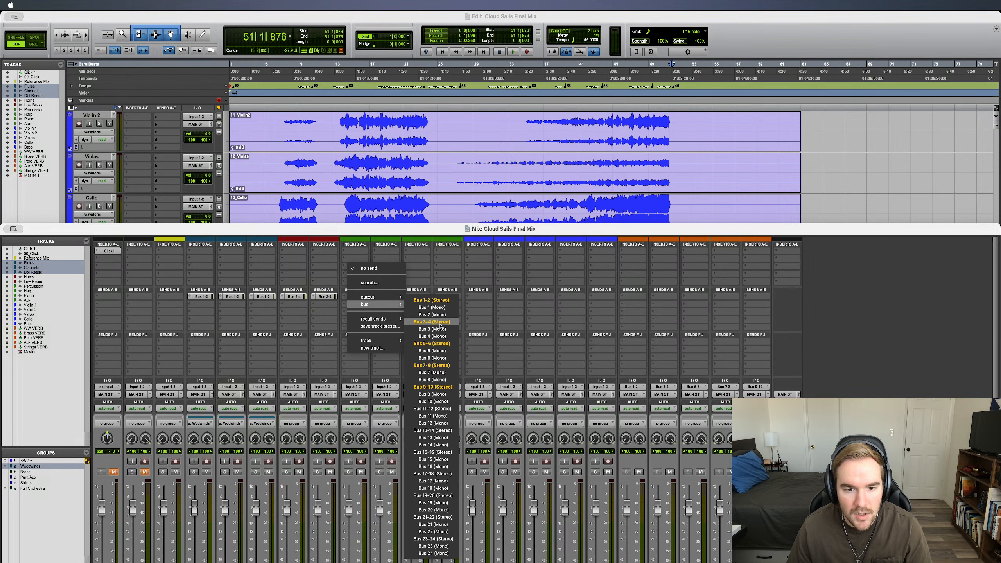
left_click(433, 344)
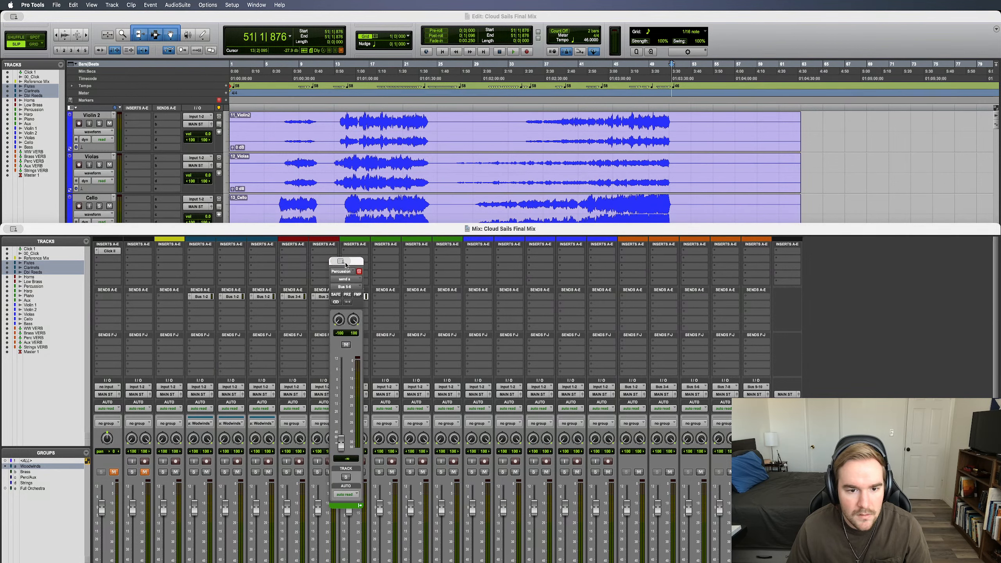
left_click(345, 264)
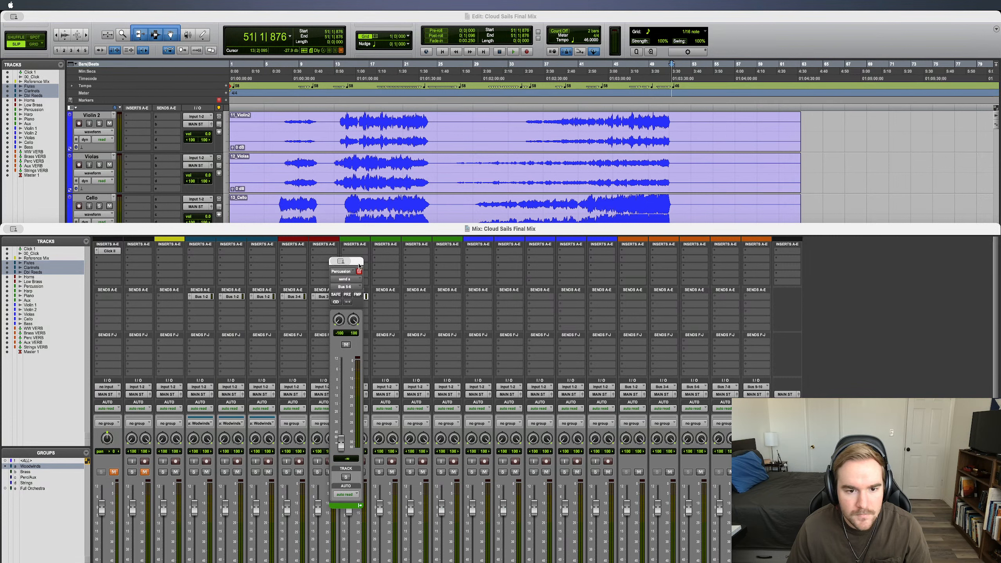
left_click(365, 296)
left_click_drag(360, 297, 449, 297)
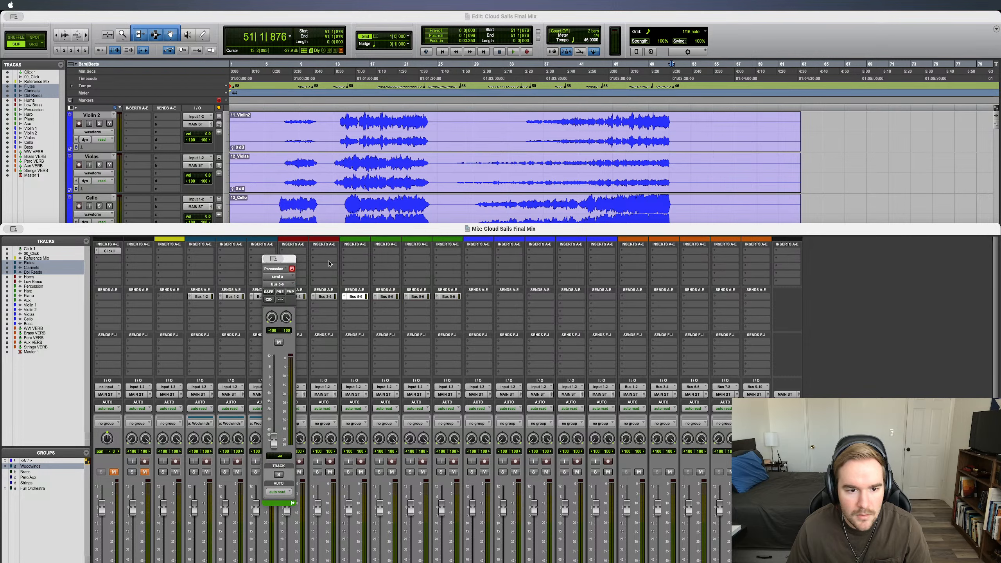
scroll(483, 329, "down", 3)
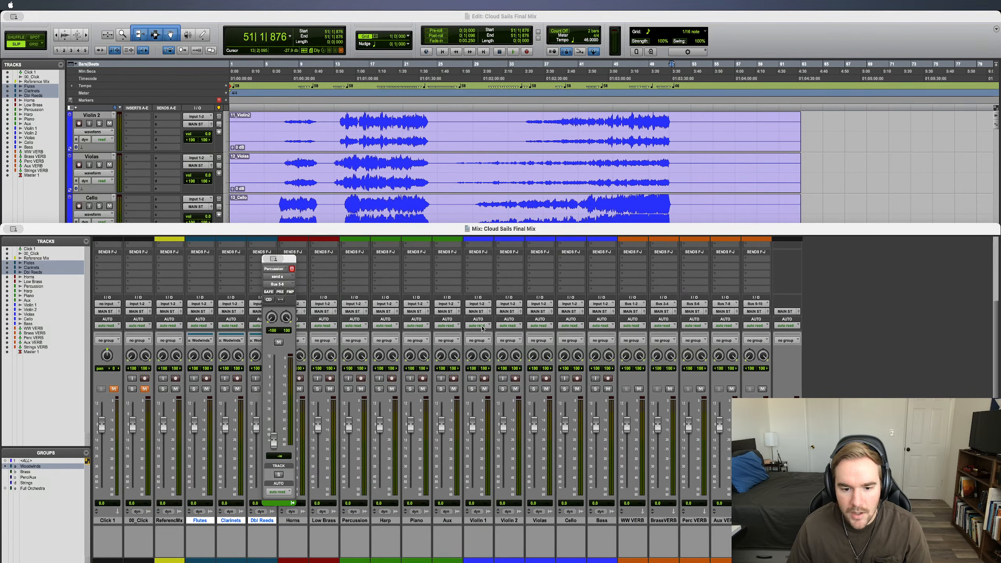
scroll(484, 457, "up", 3)
left_click(473, 299)
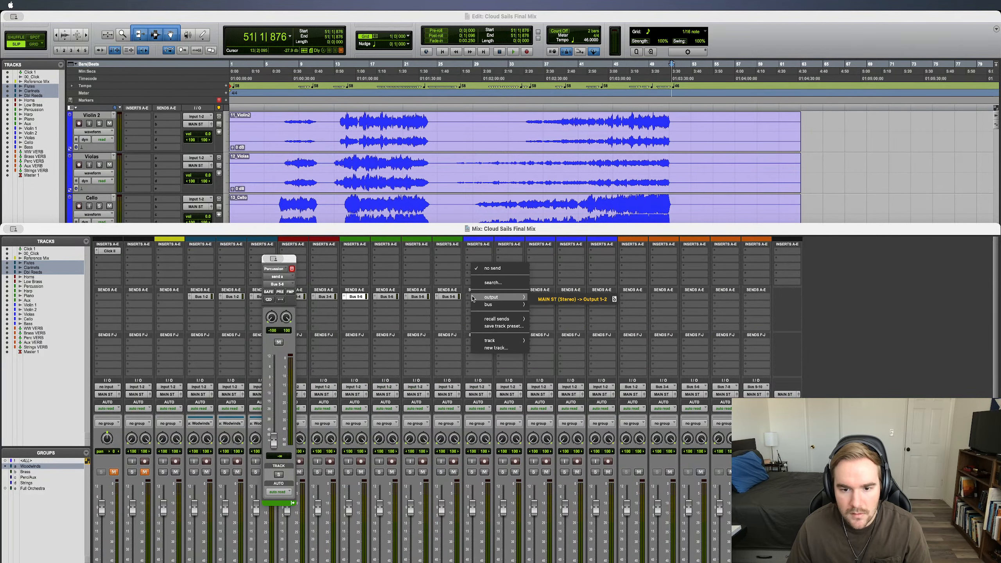
key("Escape")
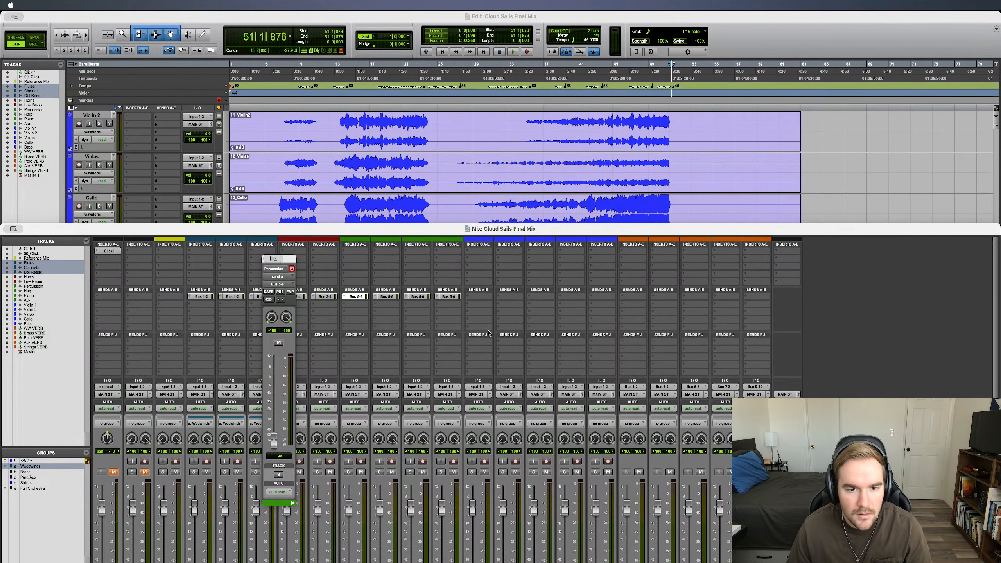
Reassign the Harp track's send to Bus 7-8 (Stereo).
scroll(474, 329, "down", 3)
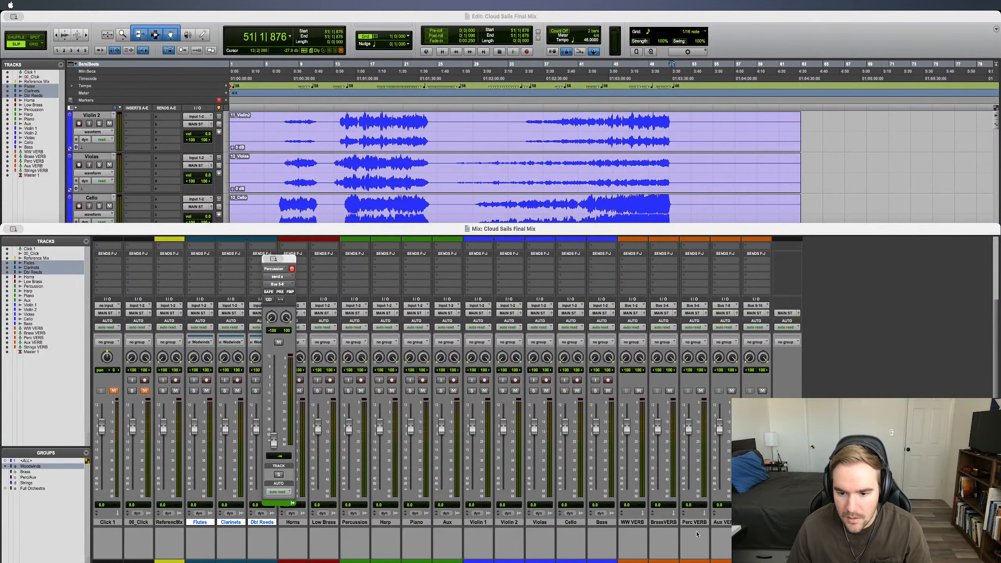
scroll(702, 498, "up", 3)
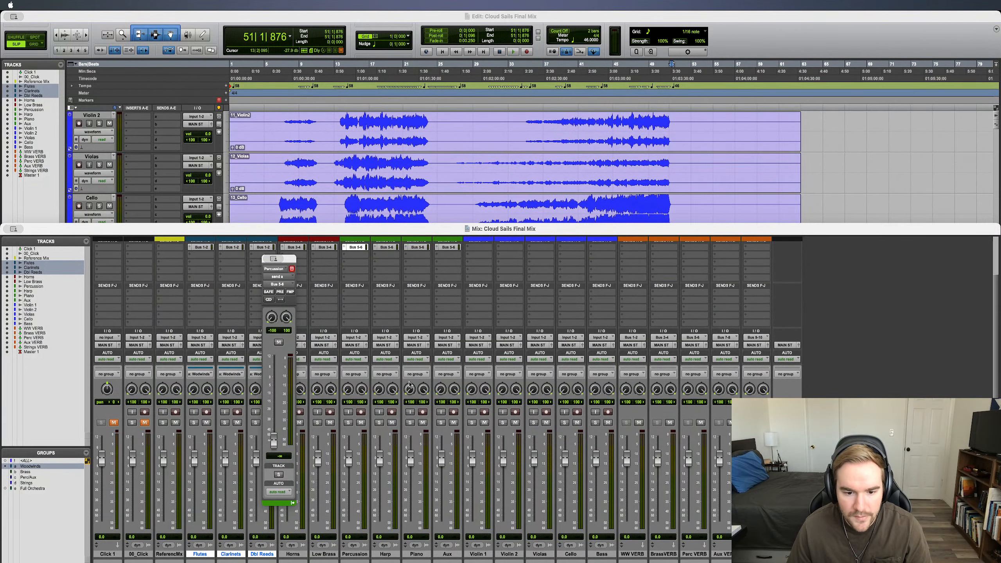
scroll(410, 384, "down", 3)
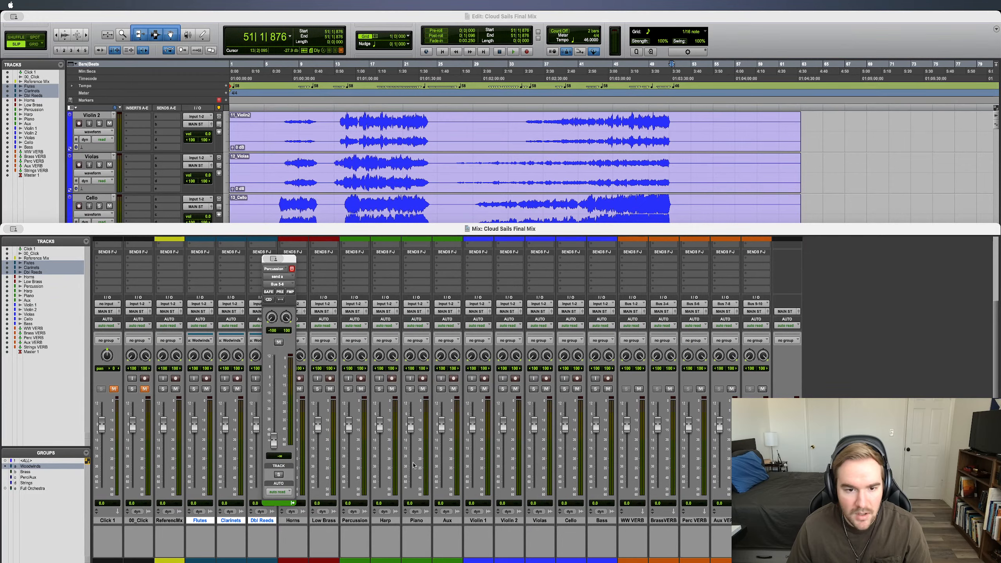
scroll(413, 466, "up", 3)
left_click(382, 297)
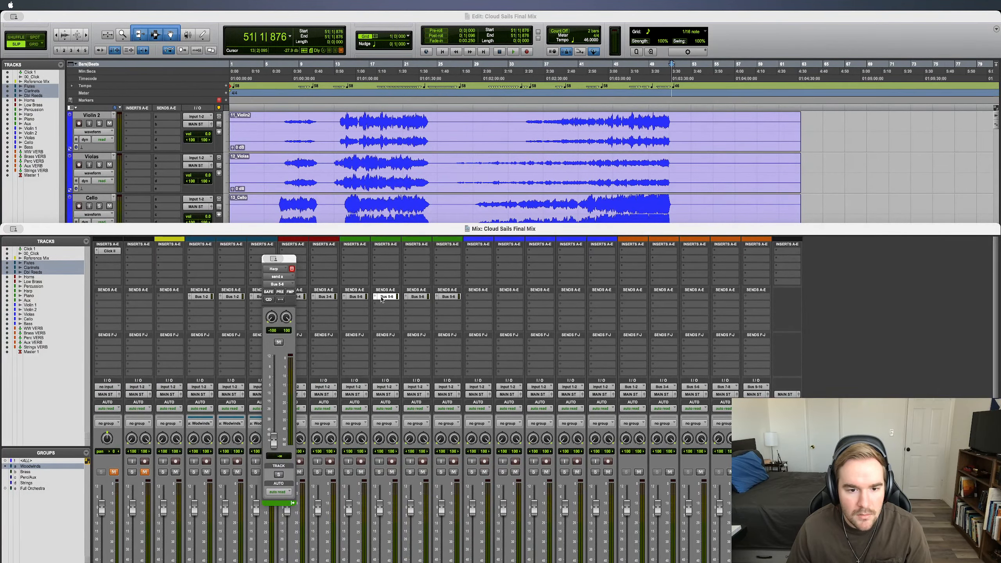
left_click(377, 297)
mouse_move(402, 303)
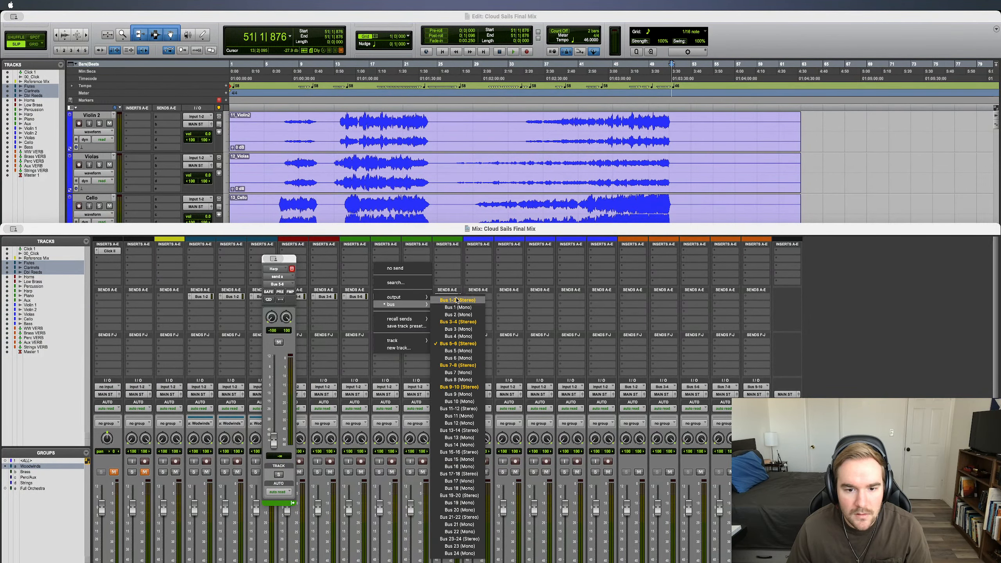
left_click(457, 365)
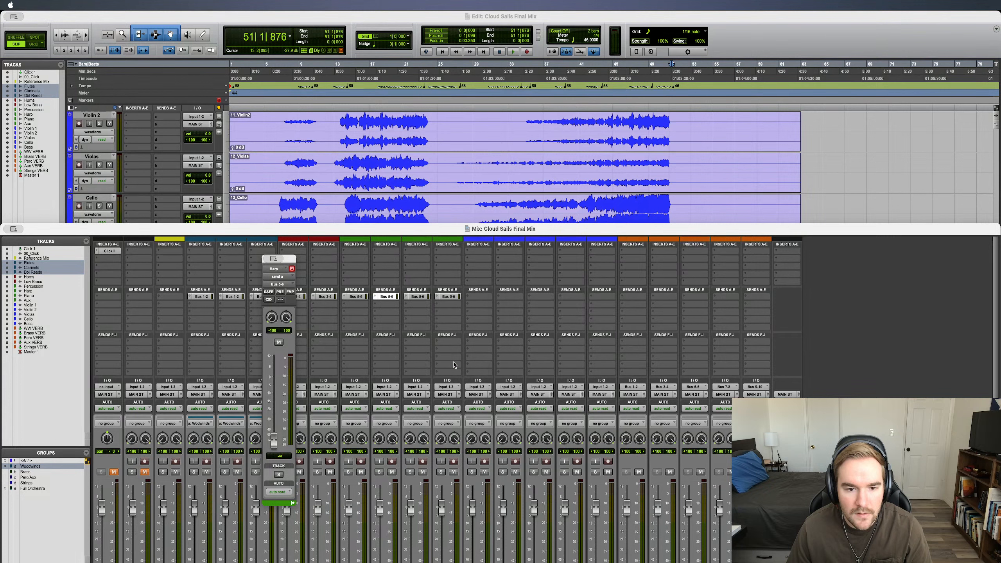
Reassign the sends of the Piano and Aux tracks to Bus 7-8 (Stereo).
left_click(407, 299)
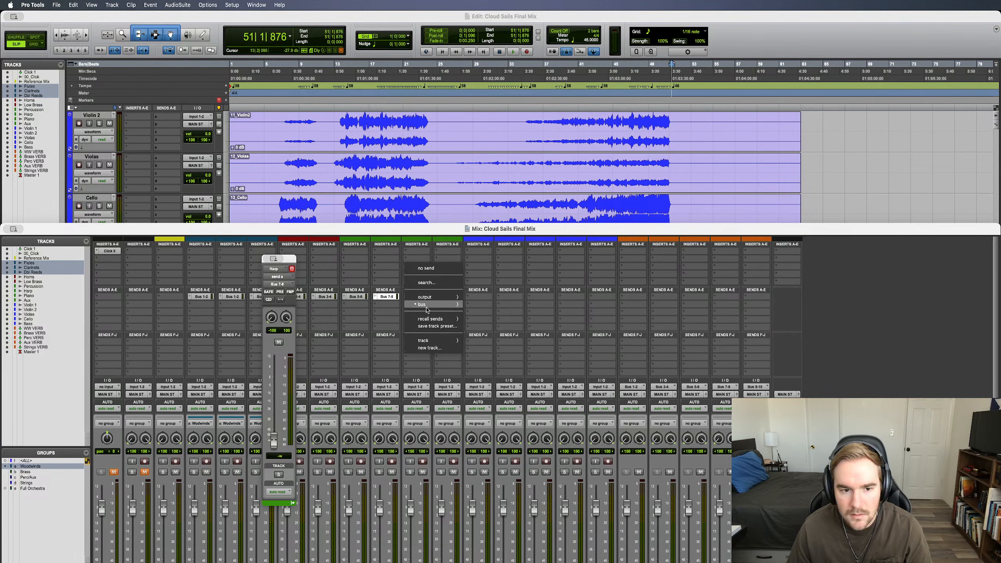
mouse_move(434, 305)
left_click(489, 365)
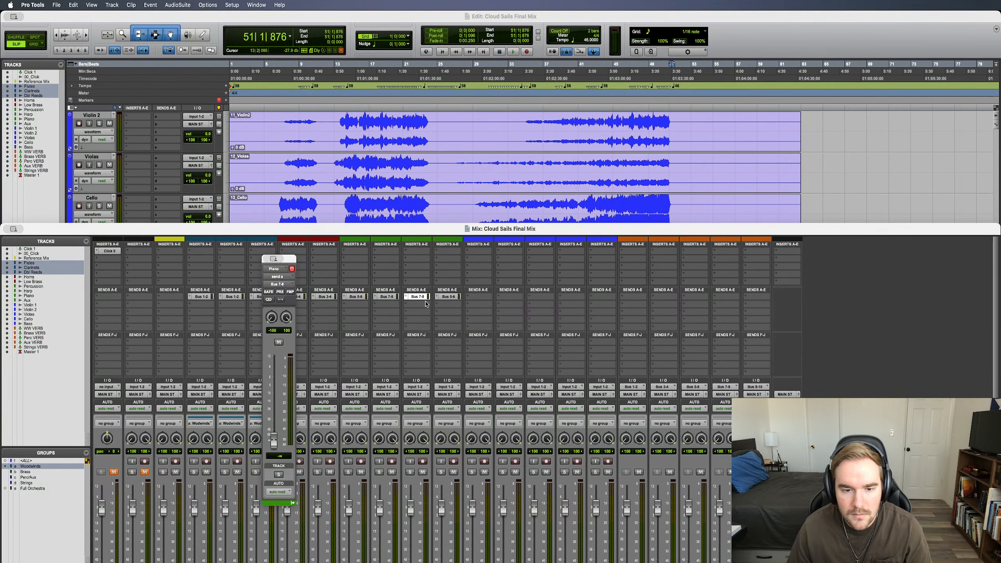
left_click(437, 299)
mouse_move(482, 306)
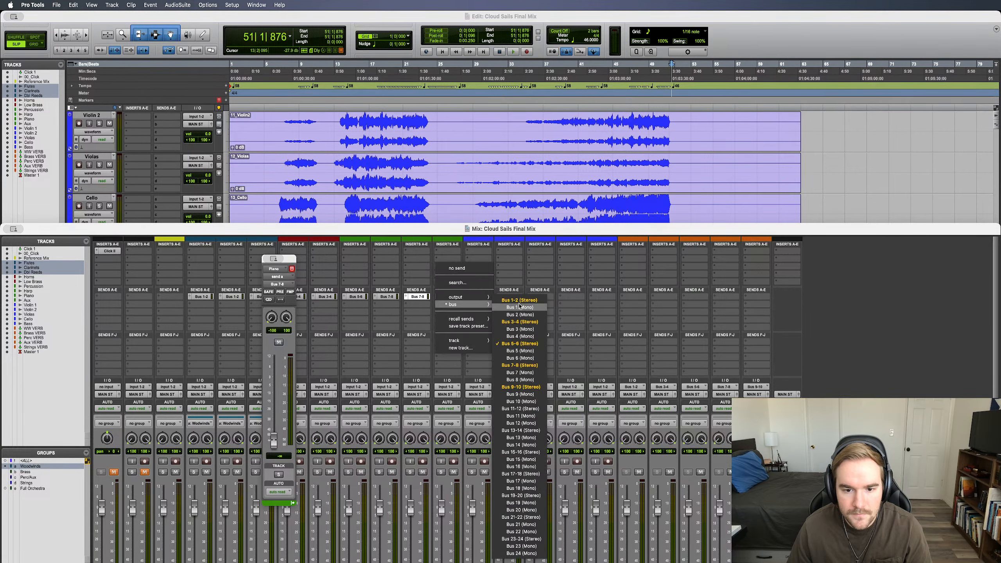
left_click(517, 366)
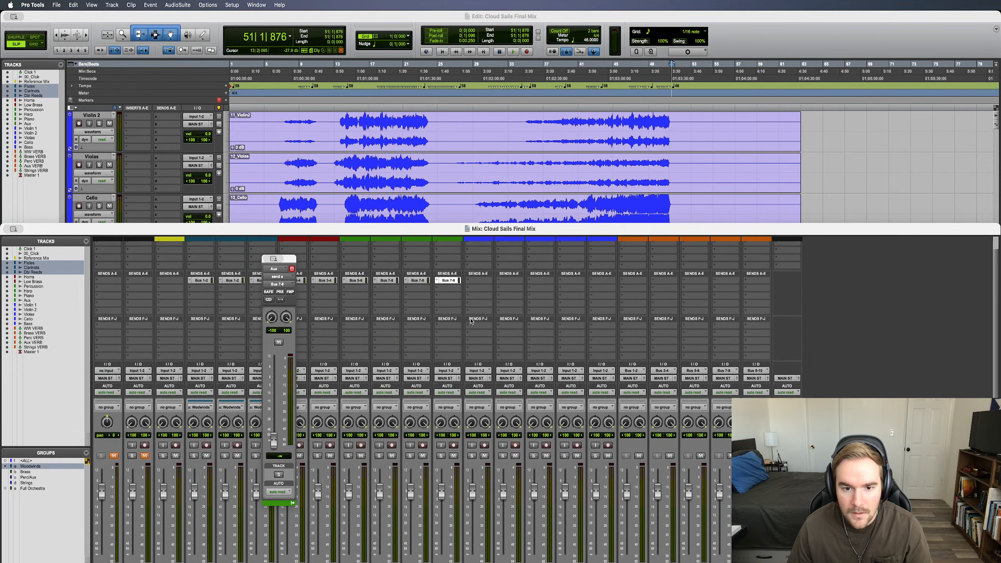
Add a Bus 9-10 send to Violin 1, copy it to Violin 2, Violas, Cello and Bass, and close the send window.
left_click(474, 296)
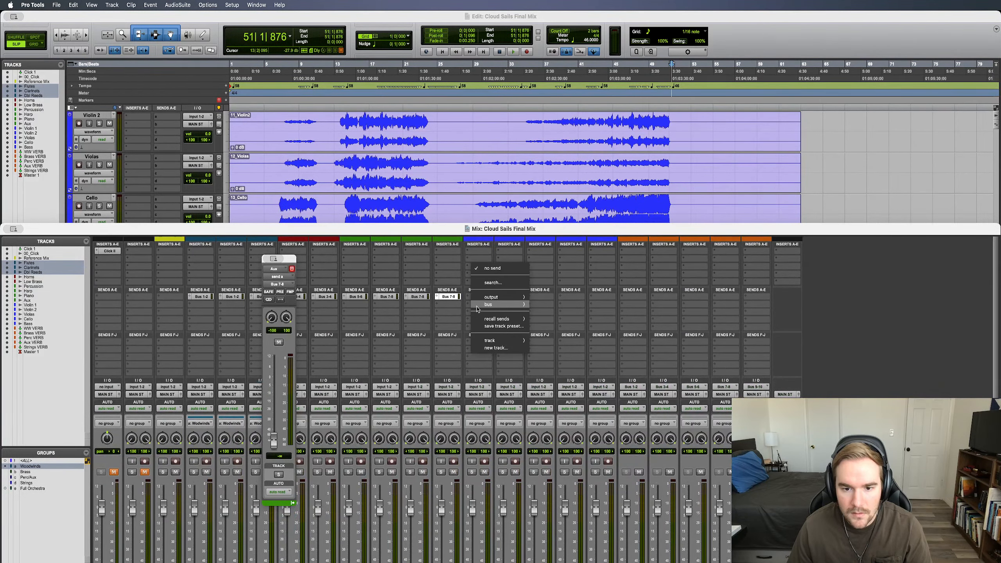
mouse_move(489, 304)
left_click(564, 387)
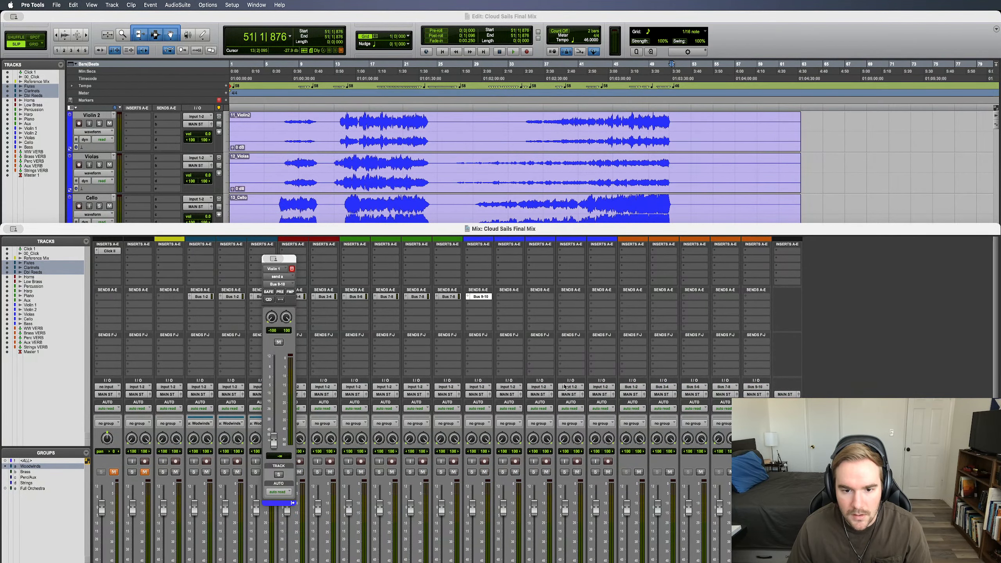
left_click_drag(482, 296, 602, 300)
left_click(267, 259)
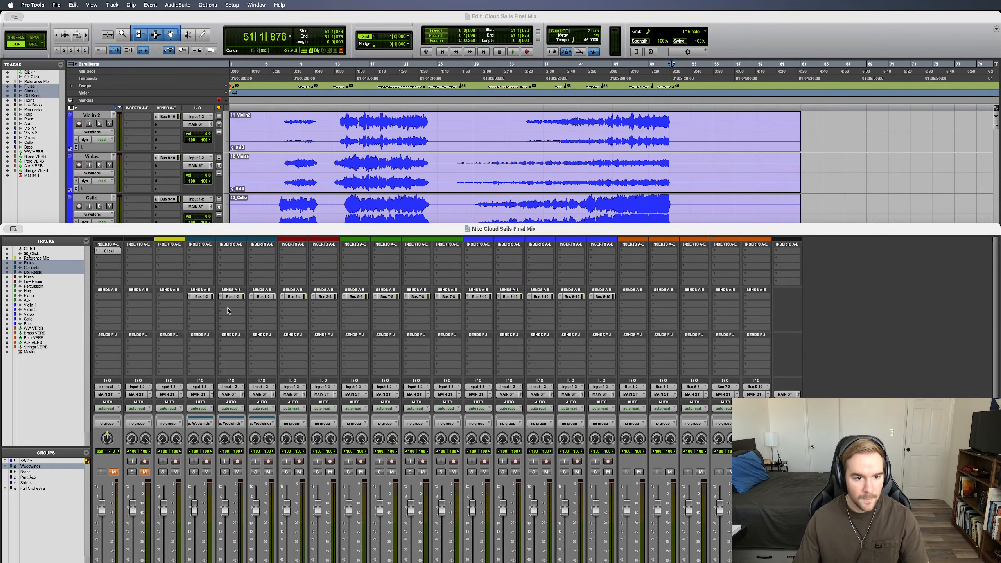
Switch the Mix window's first send slot to the expanded view with level, pan and mute controls on every track.
left_click(189, 298)
left_click(183, 298)
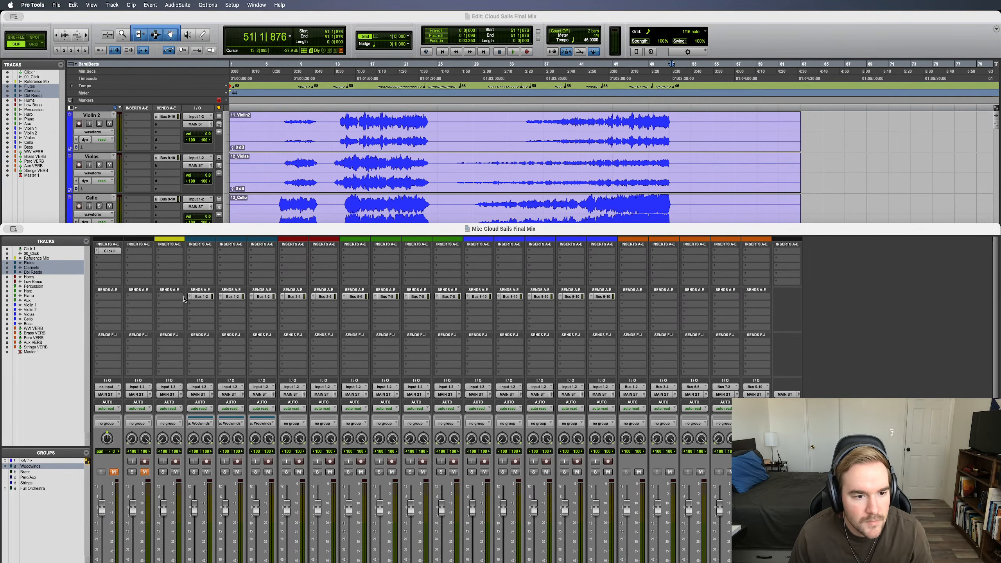
left_click(190, 297, "super")
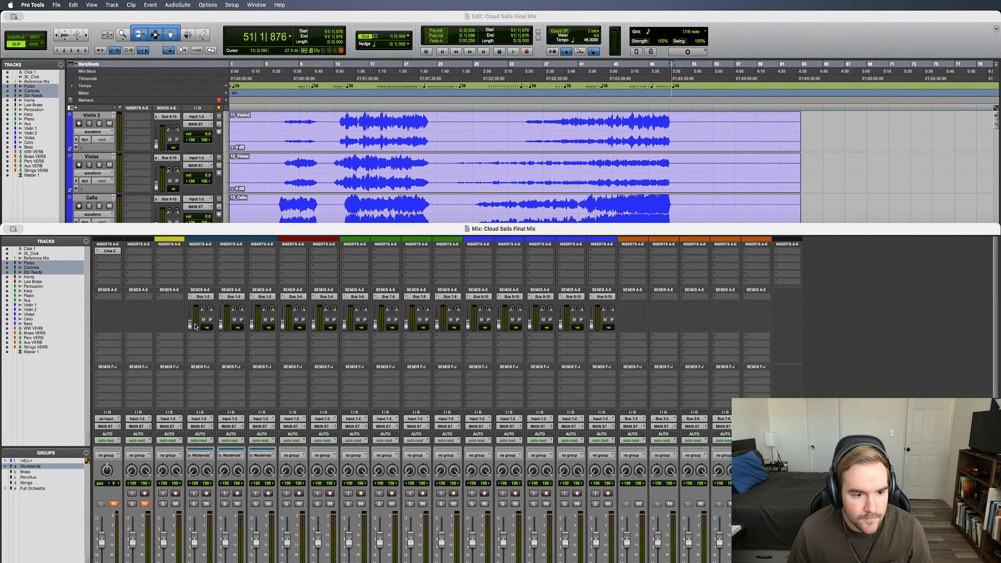
scroll(185, 339, "down", 5)
scroll(186, 339, "up", 5)
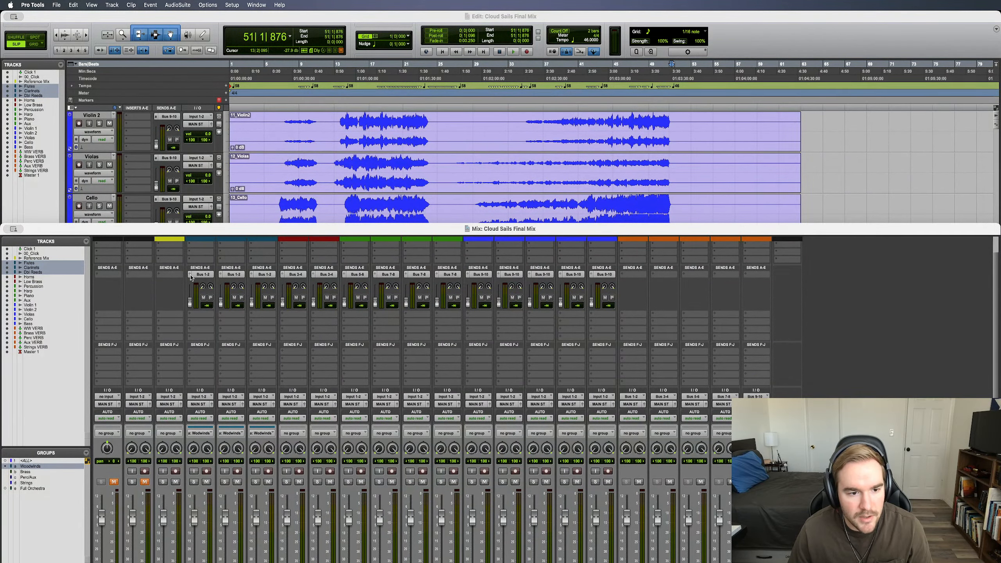
left_click(190, 277, "super")
left_click(191, 277, "super")
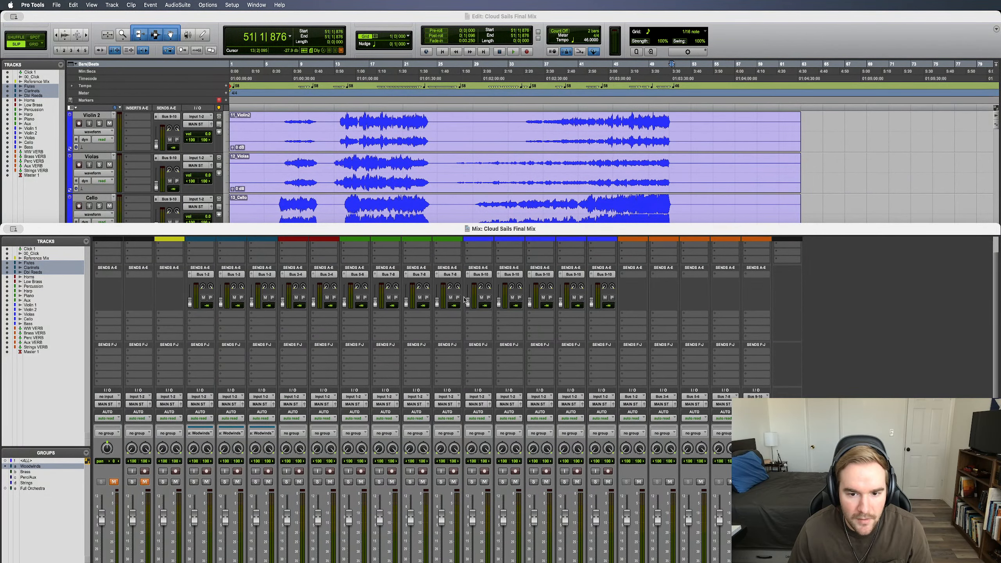
Check the send and fader sections of all tracks in the Mix window, and switch to the Edit window.
scroll(445, 282, "up", 1)
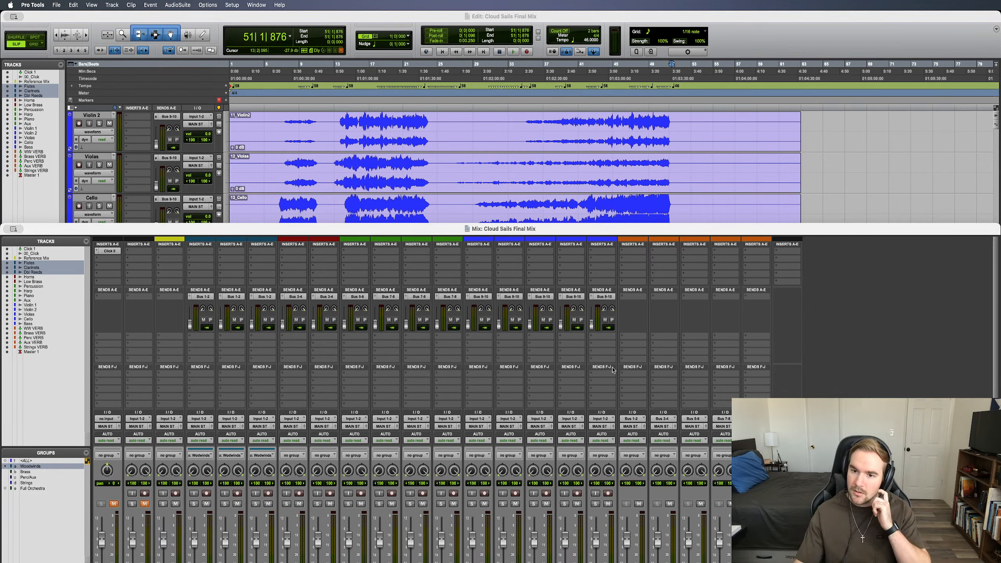
scroll(619, 374, "down", 3)
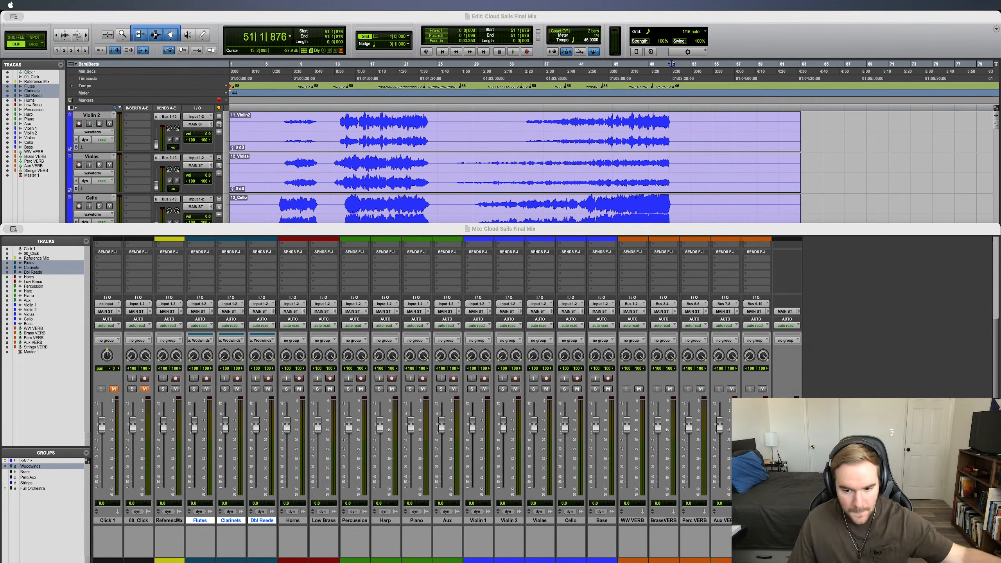
left_click(605, 527)
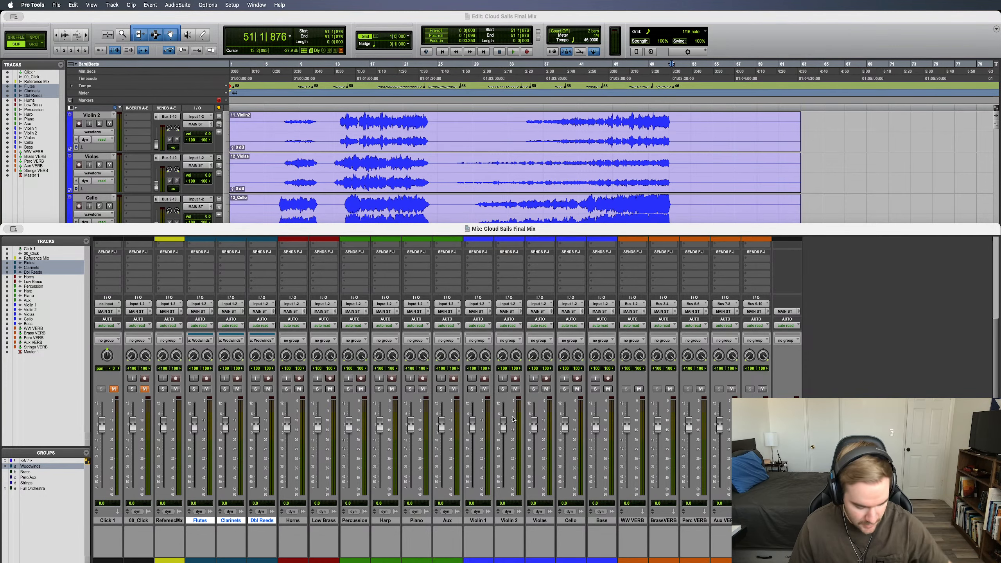
key("super+equal")
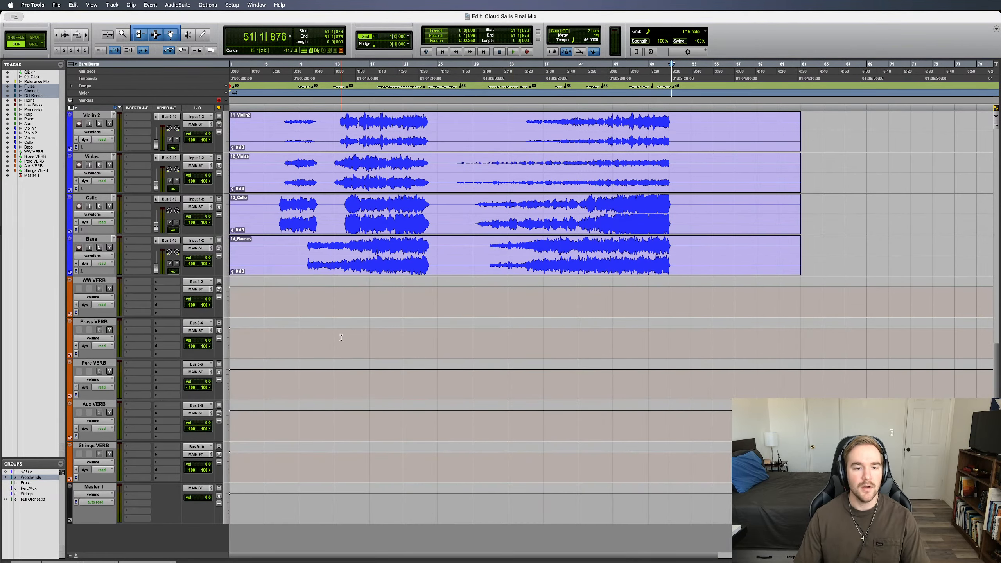
Solo the Reference Mix track and play it from about bar 2.
scroll(341, 338, "up", 10)
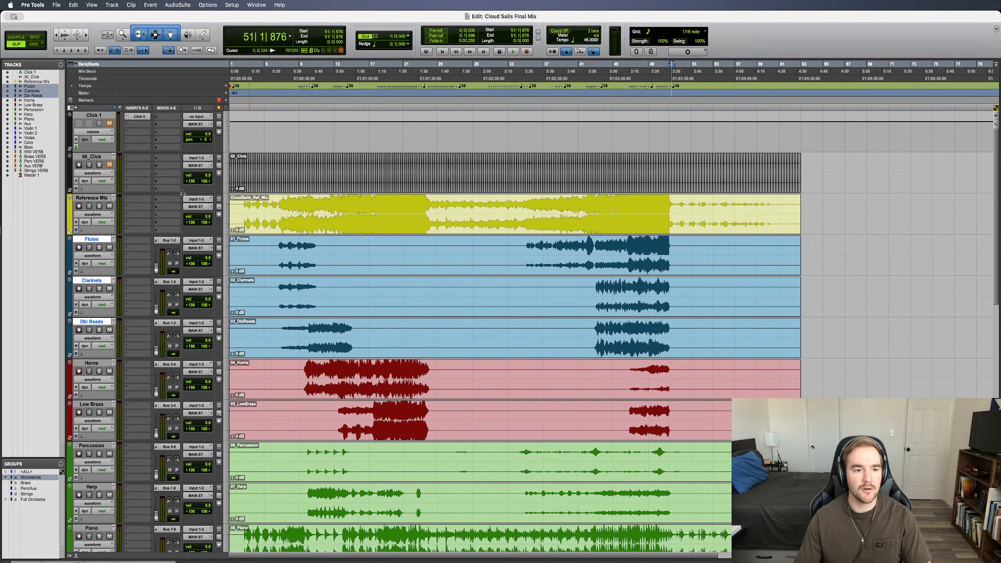
left_click(99, 206)
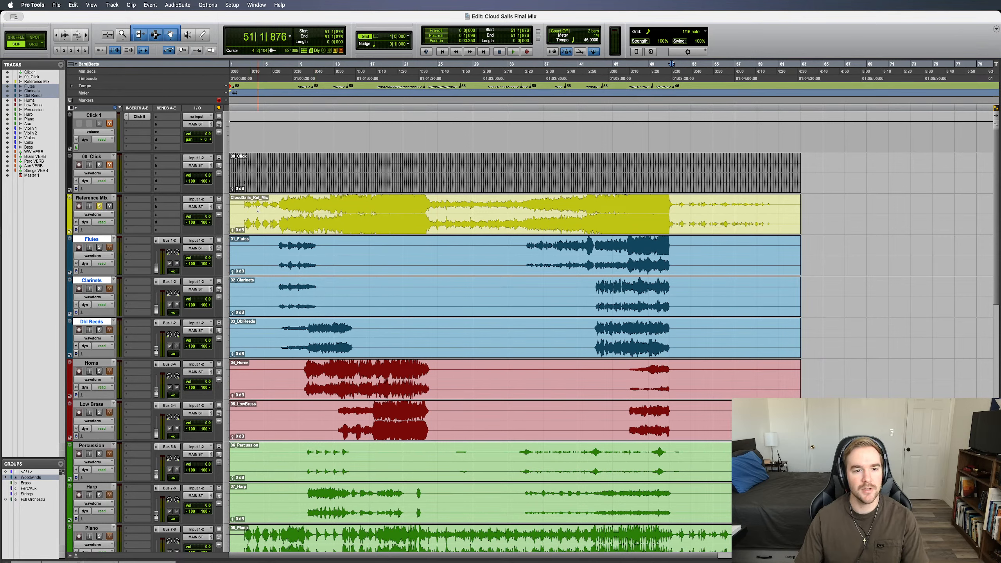
left_click(244, 209)
key("space")
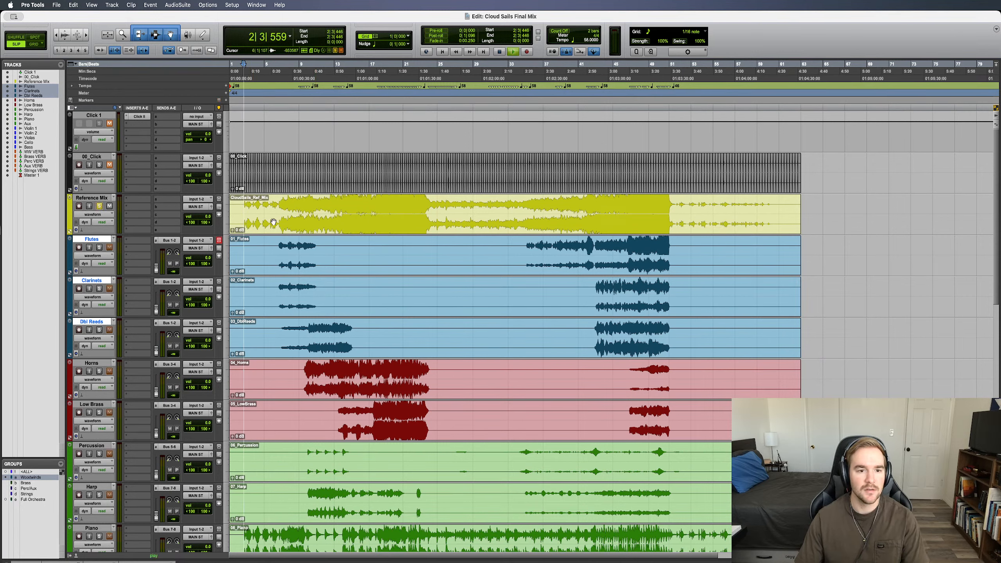
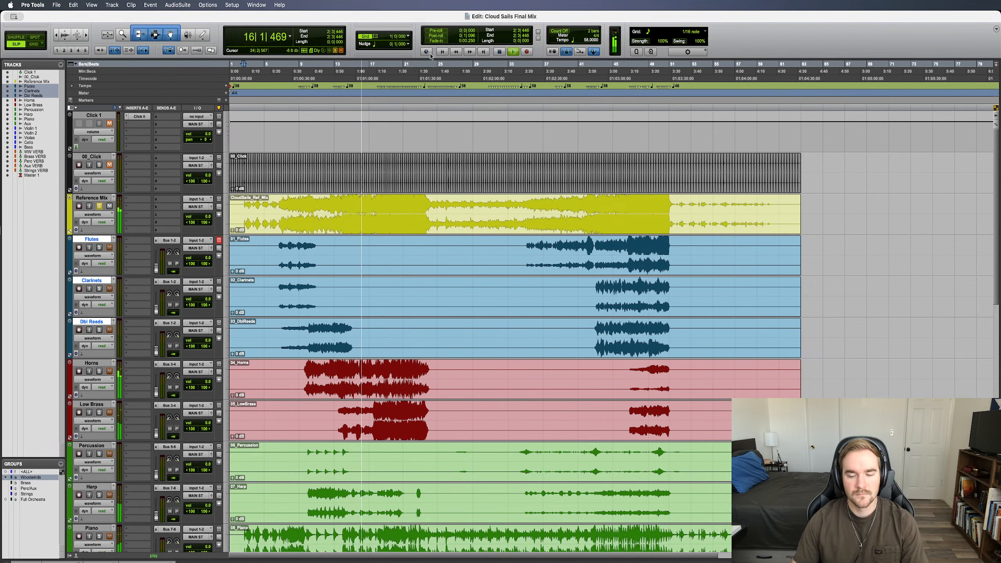
left_click(749, 555)
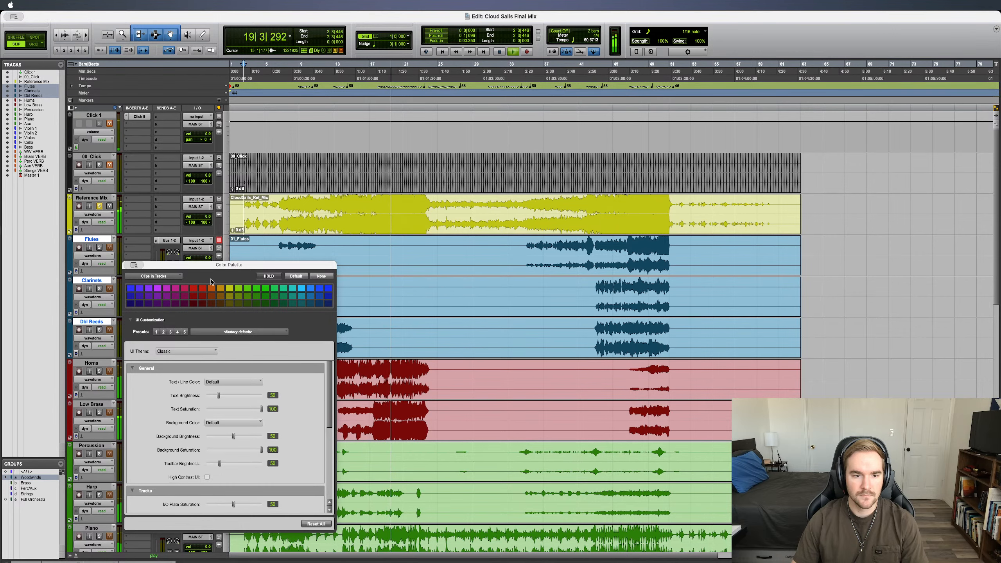
left_click_drag(193, 274, 752, 262)
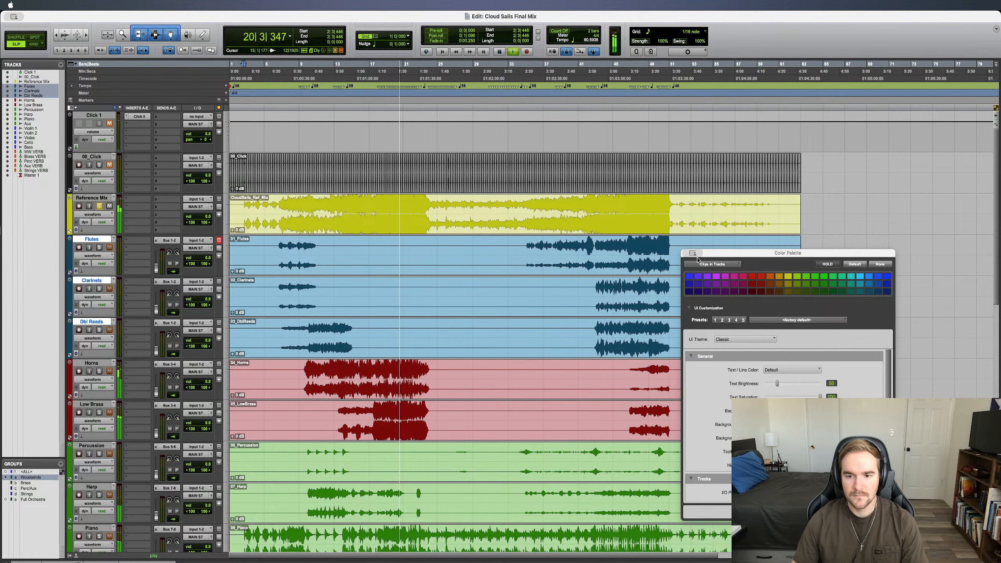
left_click(694, 253)
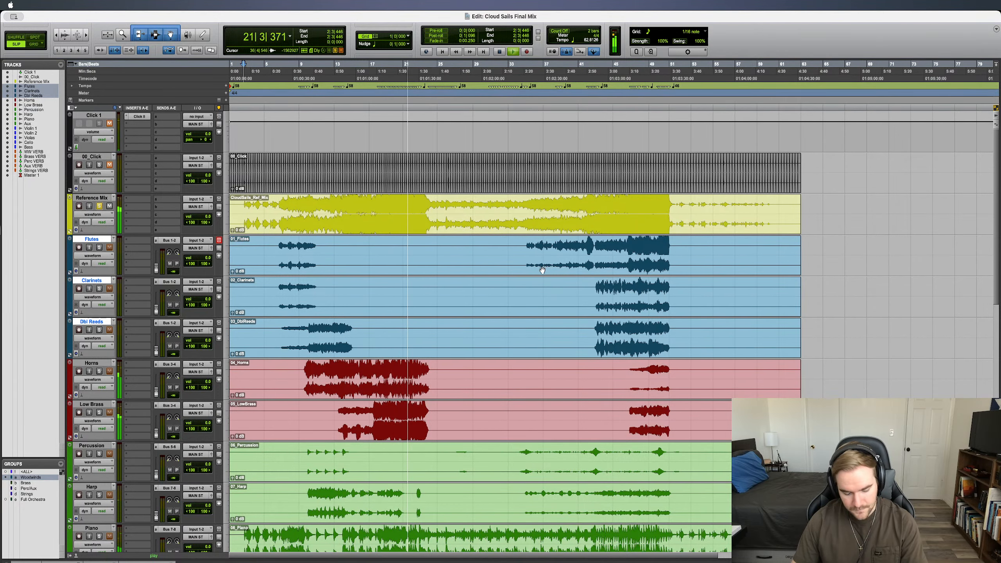
Listen through the reference mix while following the waveforms of the instrument tracks along the timeline to the ending.
key("super+bracketright")
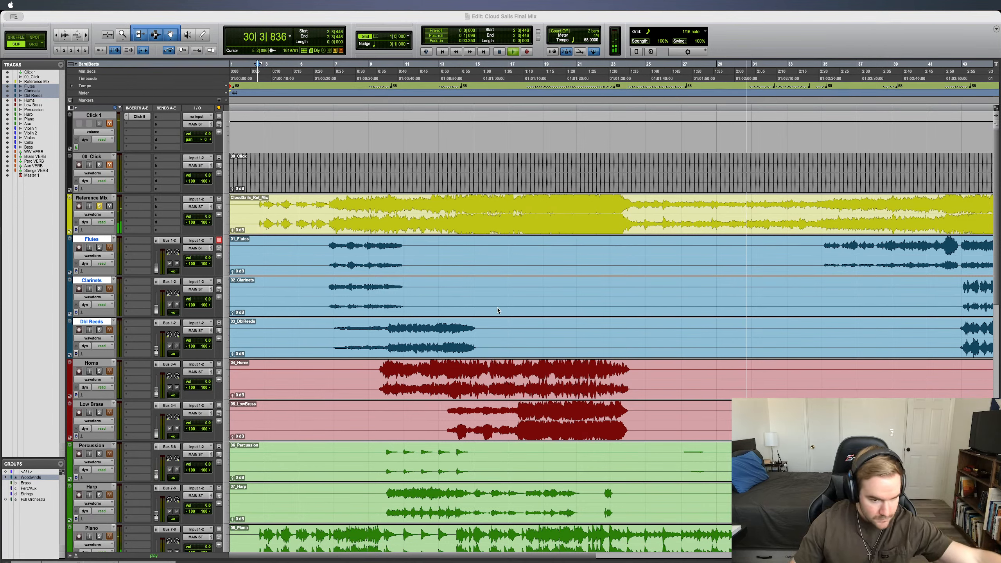
key("super+Tab")
key("super+Tab")
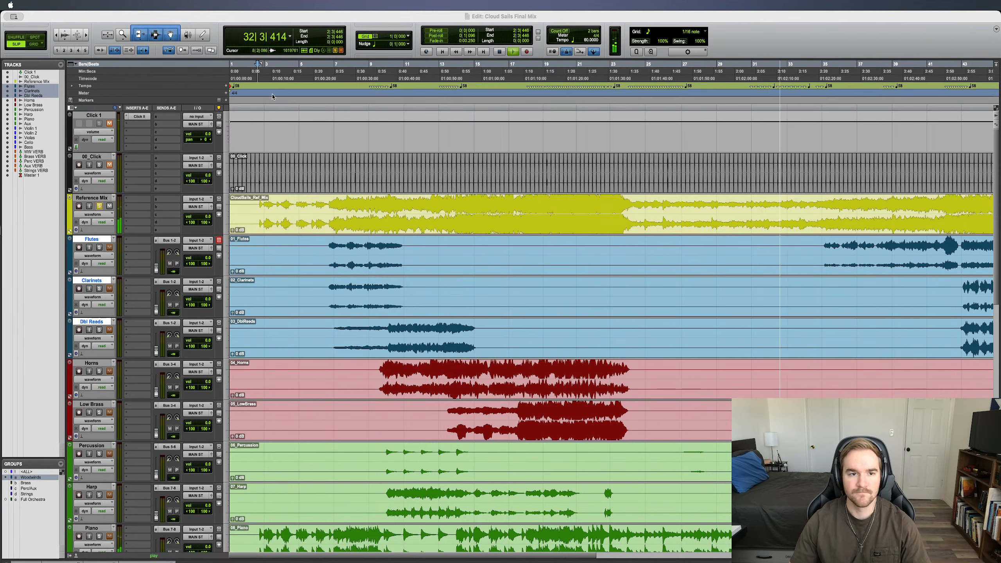
left_click(232, 20)
scroll(496, 181, "right", 5)
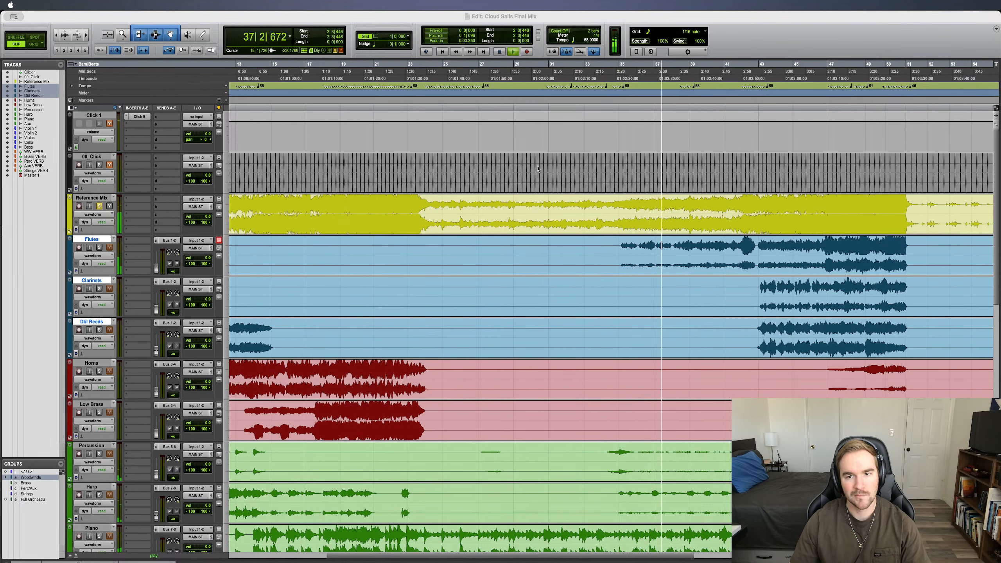
left_click(758, 39)
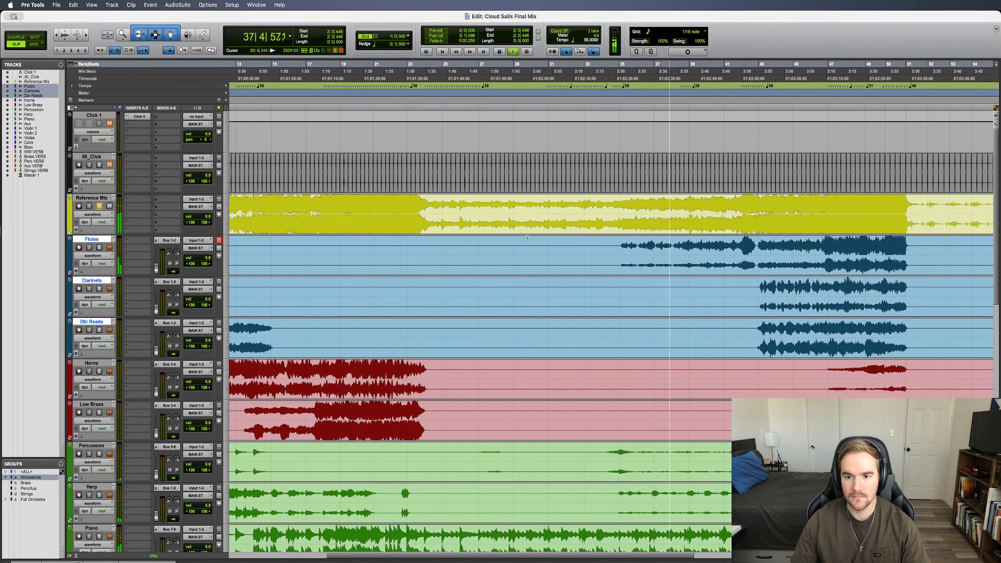
scroll(541, 259, "down", 5)
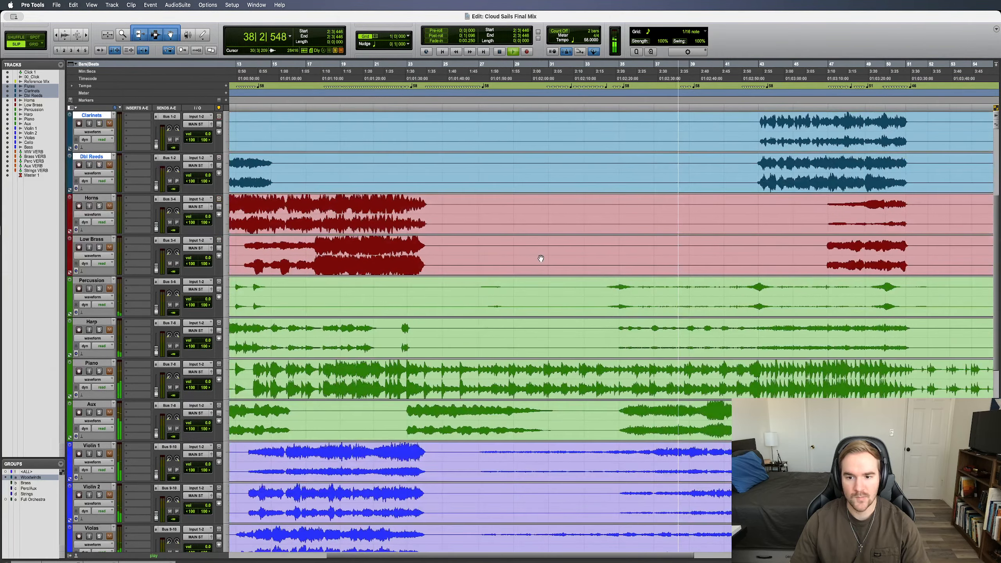
scroll(520, 255, "right", 3)
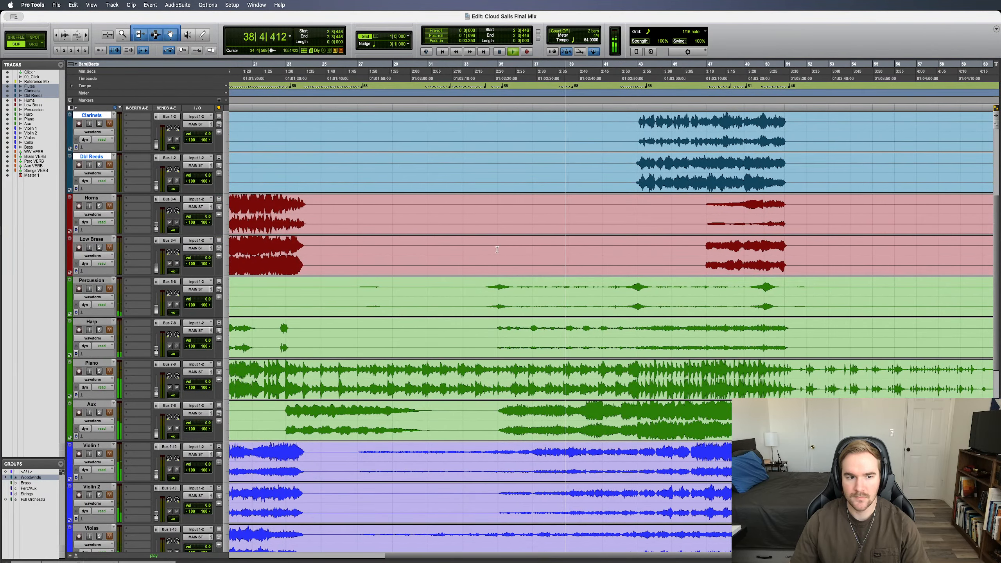
scroll(498, 253, "up", 5)
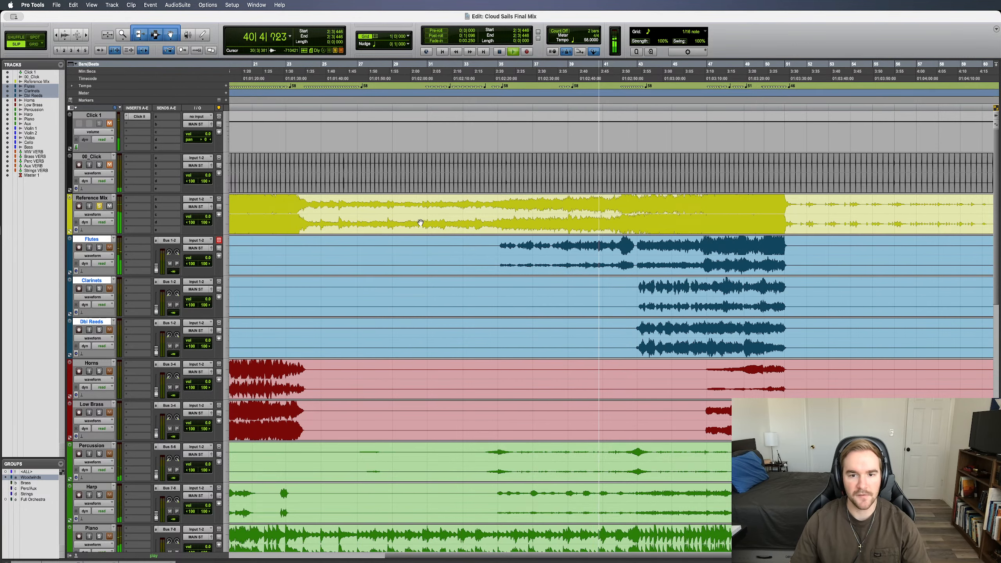
scroll(421, 276, "down", 12)
scroll(539, 194, "up", 8)
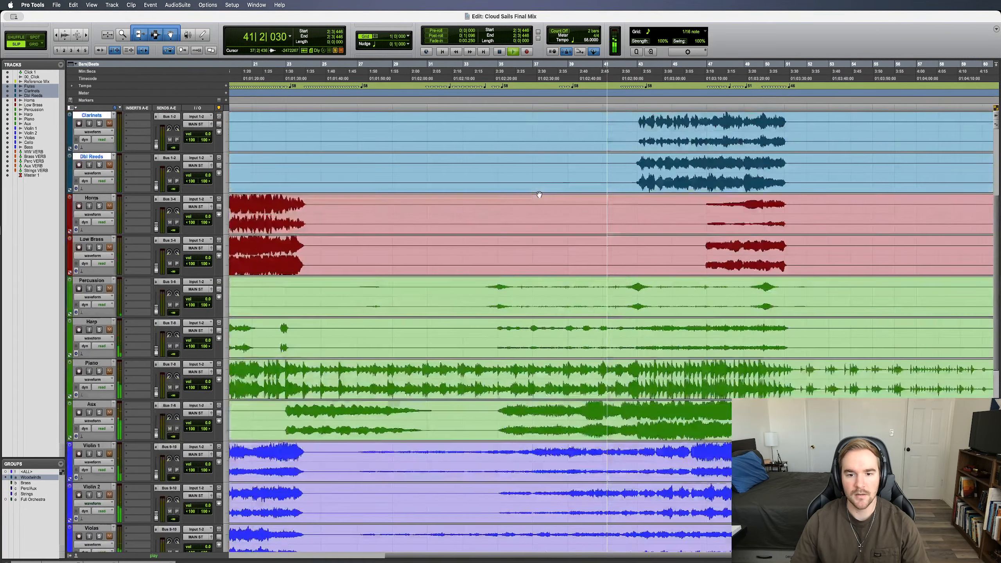
scroll(539, 195, "up", 2)
scroll(483, 401, "up", 5)
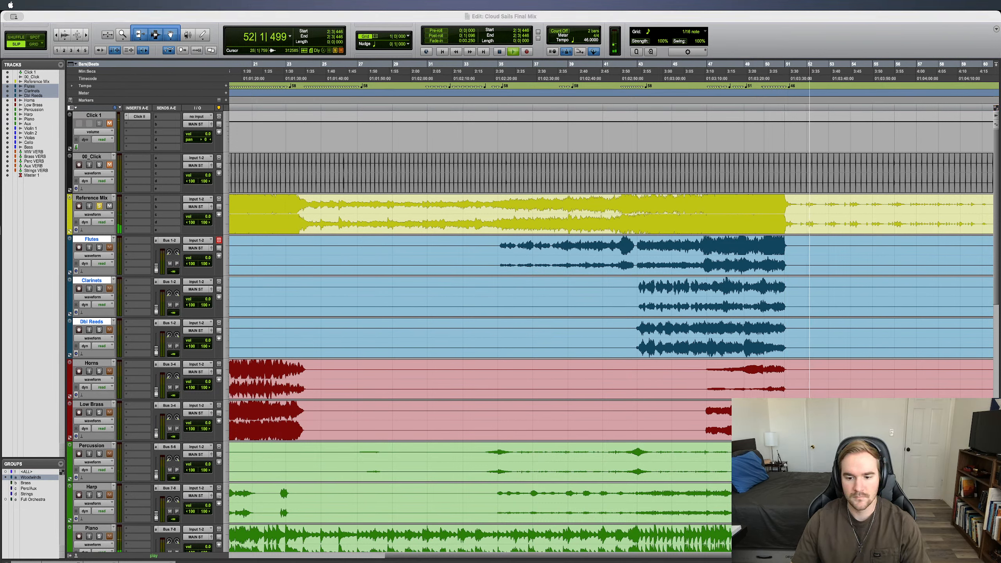
scroll(546, 369, "right", 10)
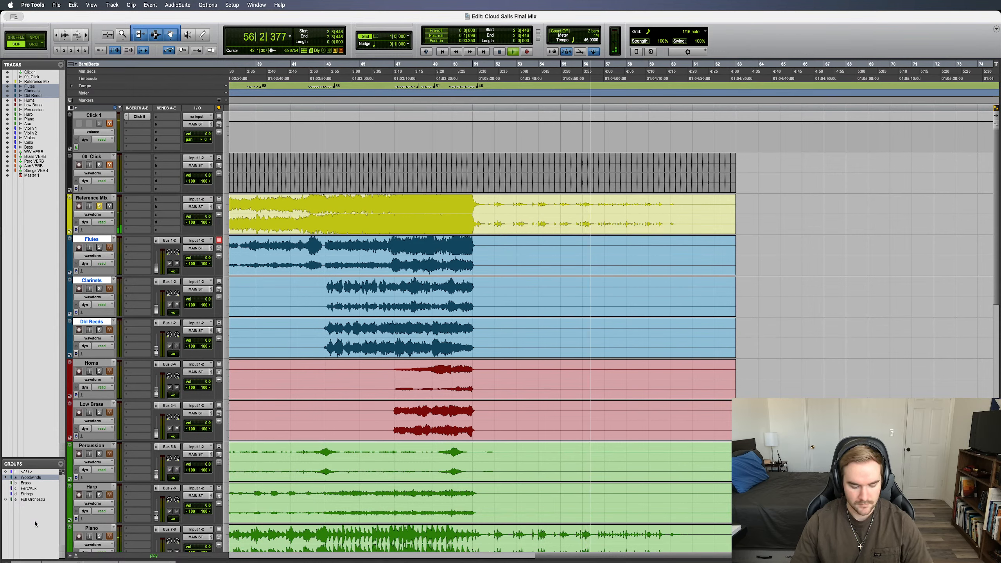
Suspend all track groups while the reference mix plays out.
key("super+shift+g")
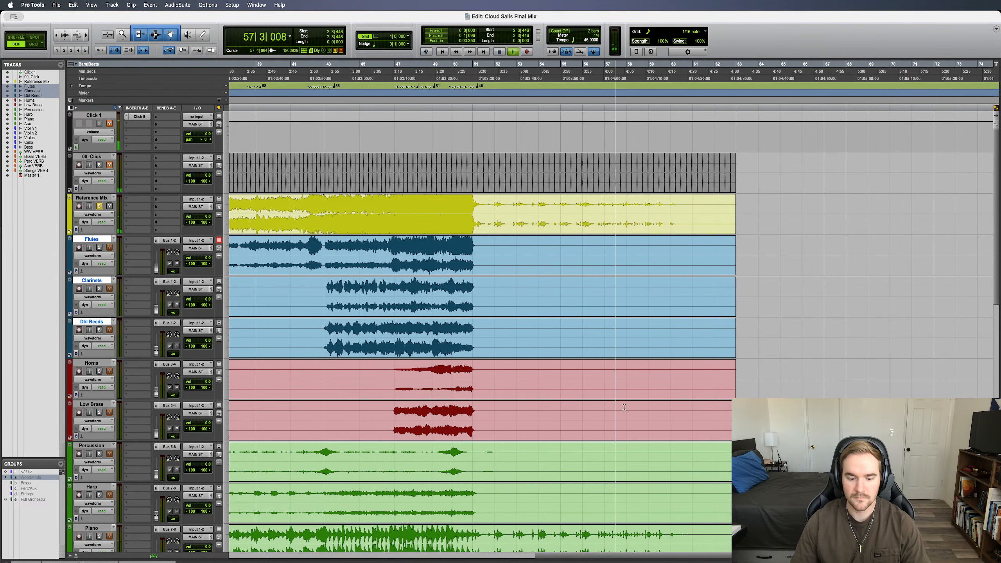
key("super+bracketright")
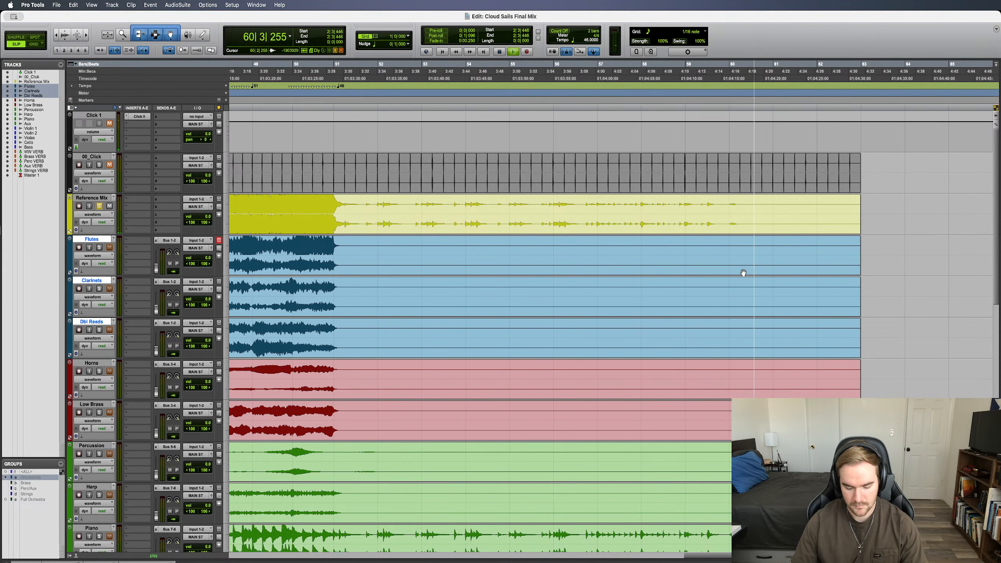
key("r")
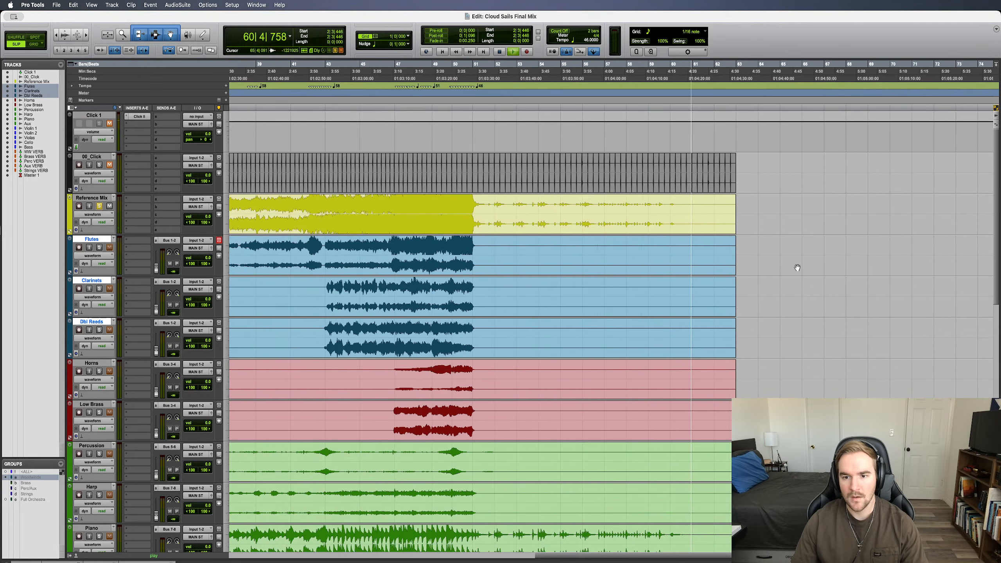
Stop playback, take the Reference Mix track out of solo and mute it, and return to the session start.
key("space")
key("Home")
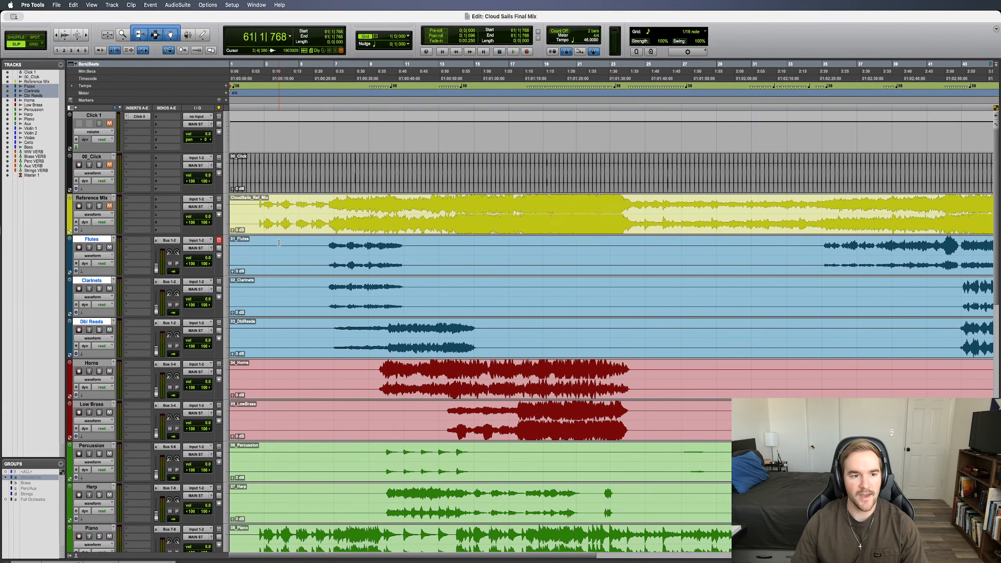
scroll(283, 248, "down", 8)
scroll(288, 248, "up", 8)
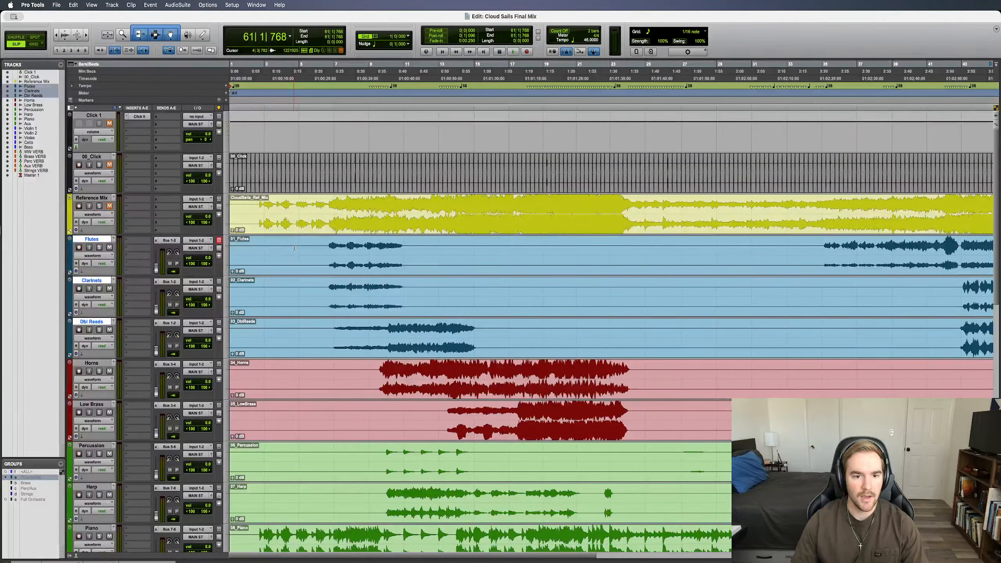
Select the Violin 1 track and review the instrument, reverb and master tracks over the full session length.
scroll(294, 247, "down", 4)
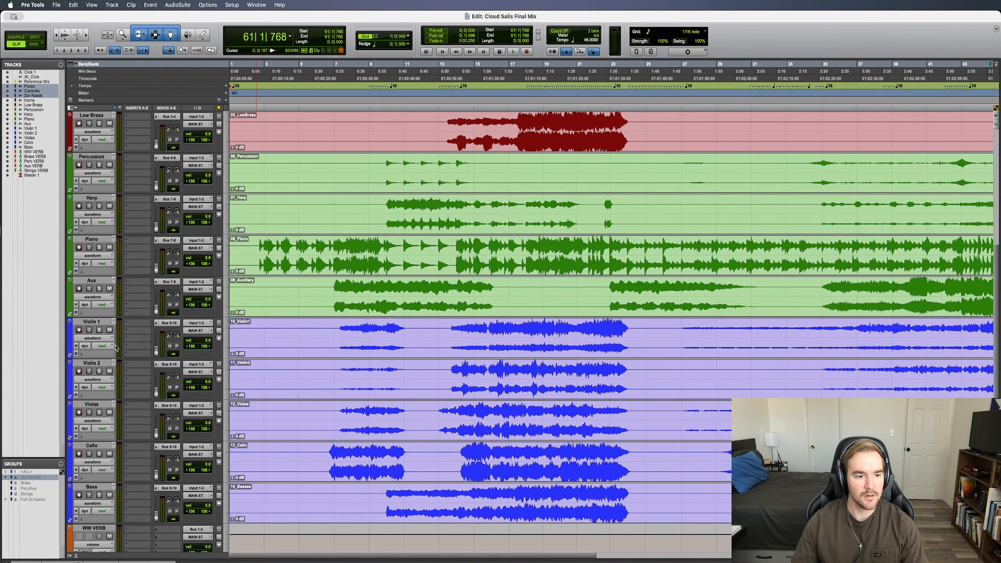
left_click(94, 322)
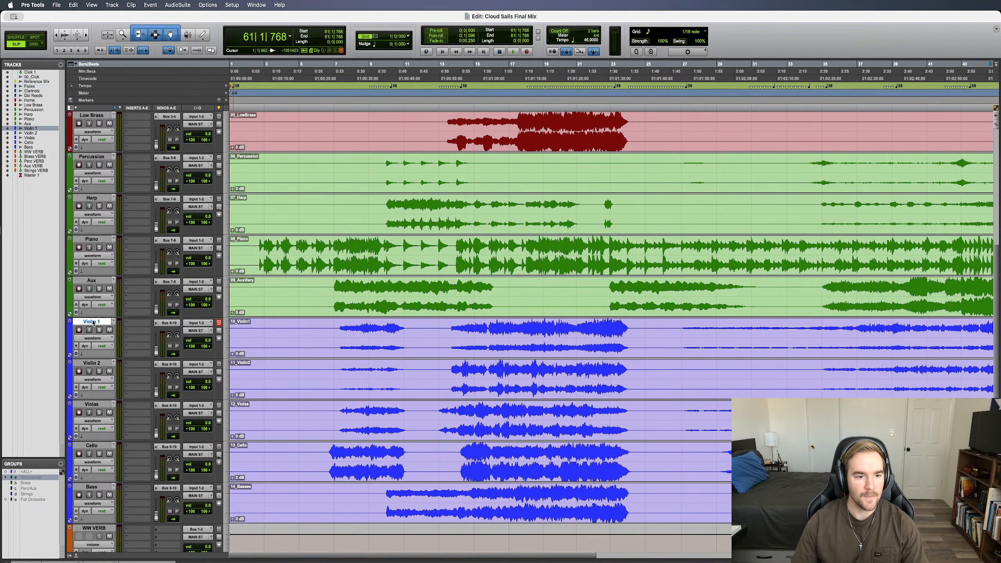
scroll(307, 359, "up", 8)
scroll(323, 395, "down", 12)
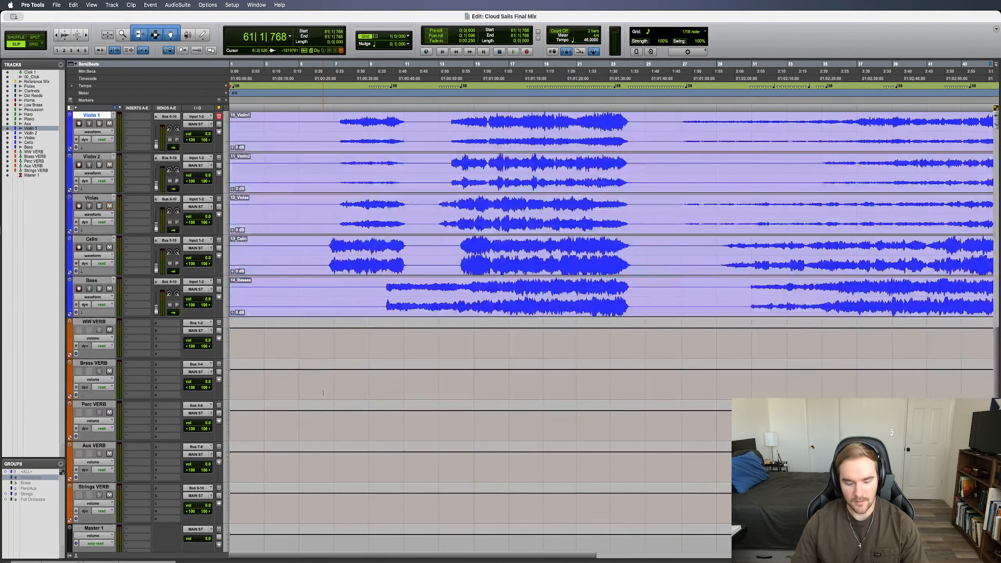
scroll(308, 393, "up", 12)
key("r")
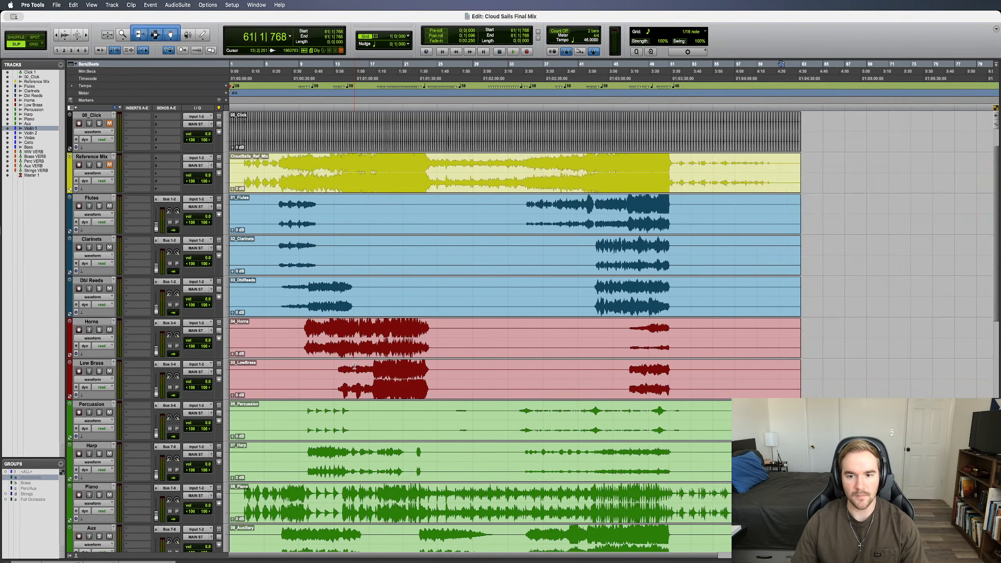